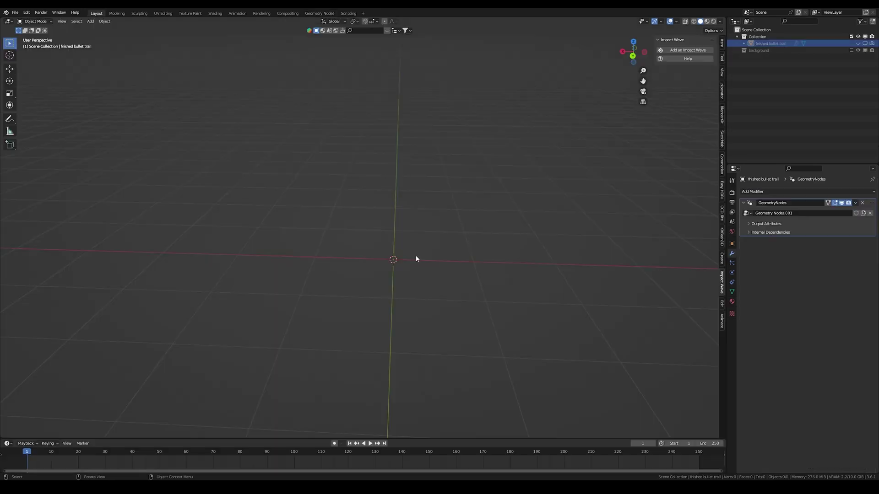
# Add a 2 m mesh plane at the world origin.
pyautogui.moveTo(416, 255); pyautogui.dragTo(375, 224, button='middle')
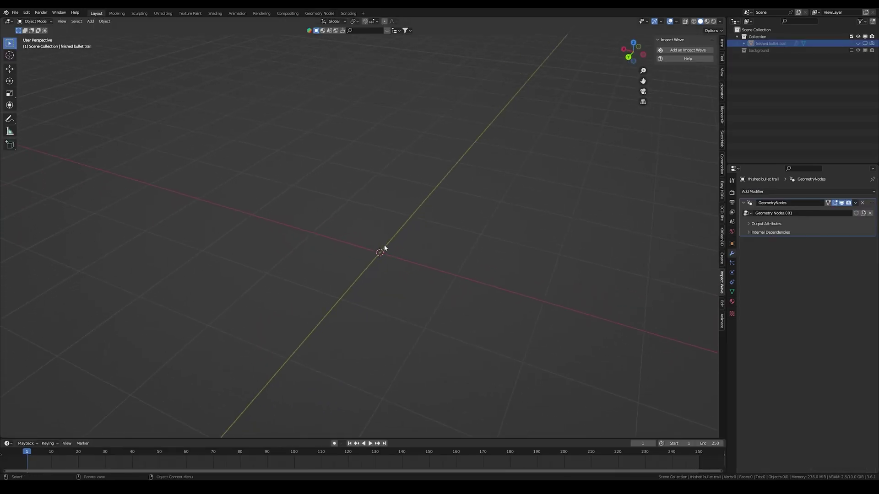
pyautogui.hotkey('shift', 'a')
pyautogui.moveTo(372, 237)
pyautogui.click(401, 238)
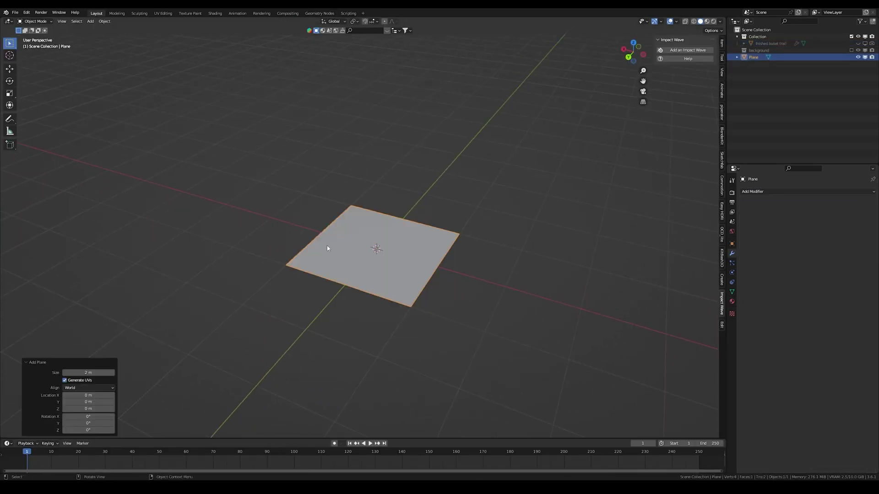
pyautogui.moveTo(390, 261); pyautogui.dragTo(367, 260, button='middle')
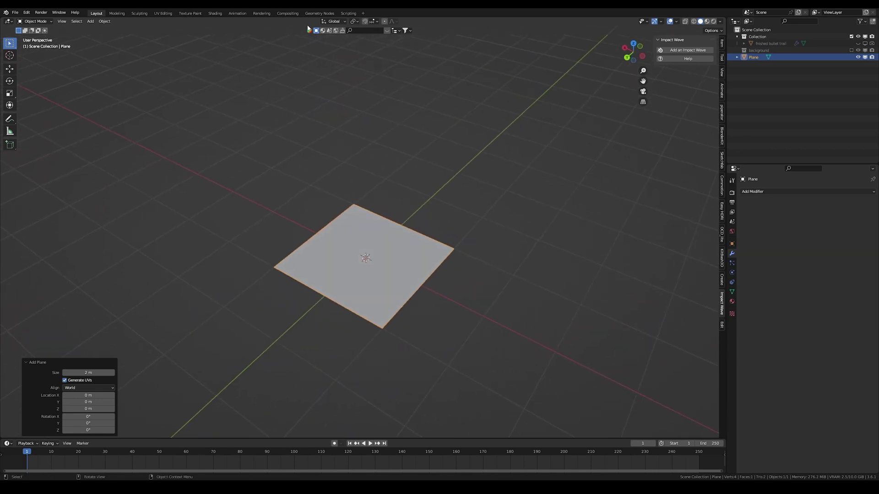
# Create a new geometry node tree on the plane and delete its Group Input node.
pyautogui.click(319, 12)
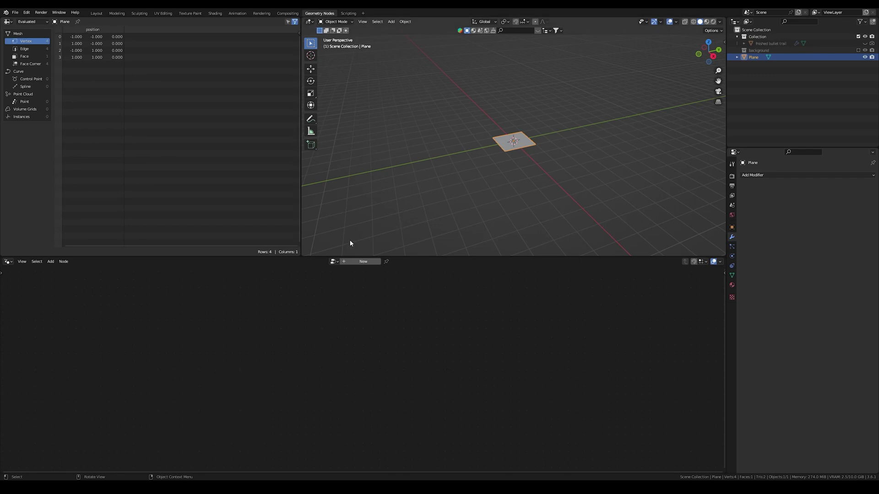
pyautogui.click(362, 261)
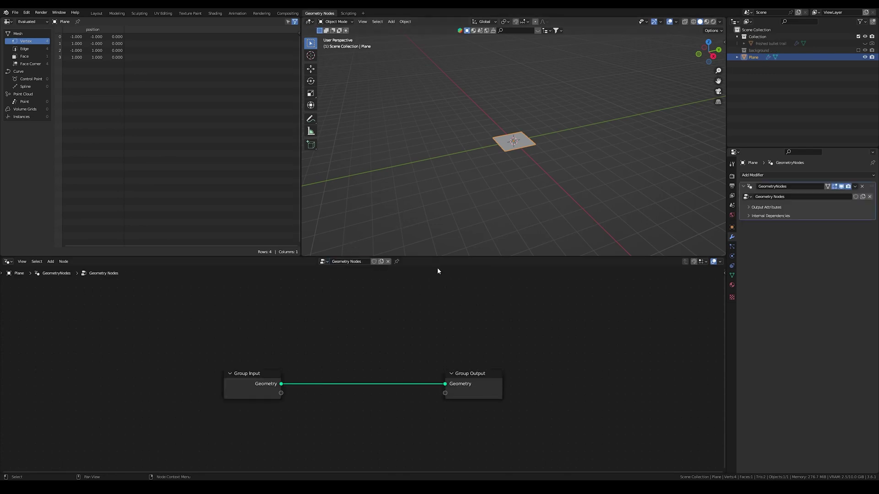
pyautogui.moveTo(434, 256); pyautogui.dragTo(412, 229)
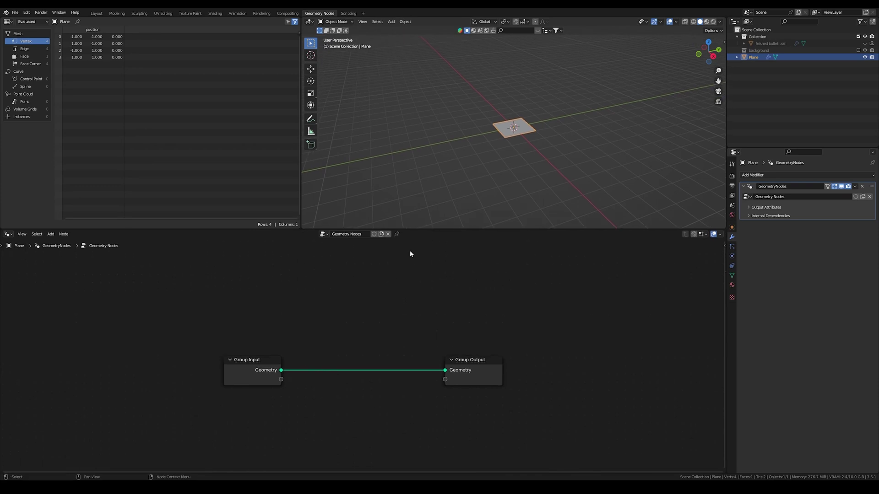
pyautogui.click(263, 365)
pyautogui.press('x')
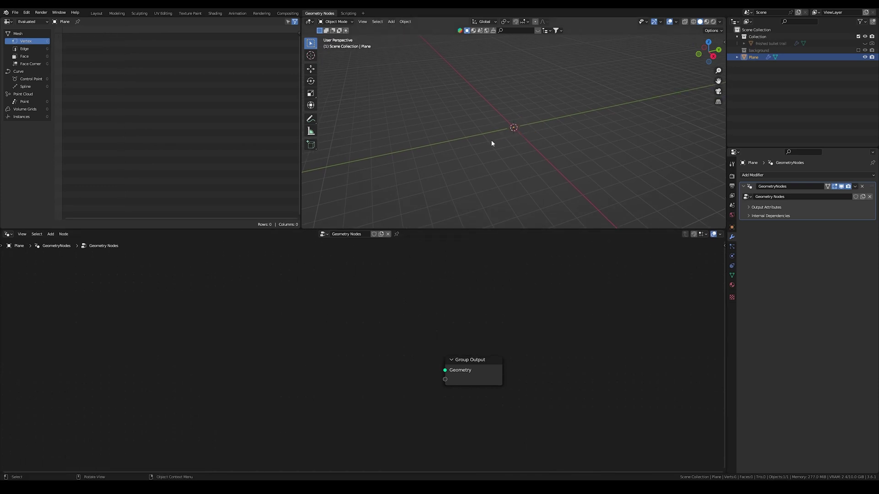
# Add a Cylinder mesh primitive node and connect its Mesh output to the Group Output's Geometry.
pyautogui.moveTo(524, 134); pyautogui.dragTo(508, 147, button='middle')
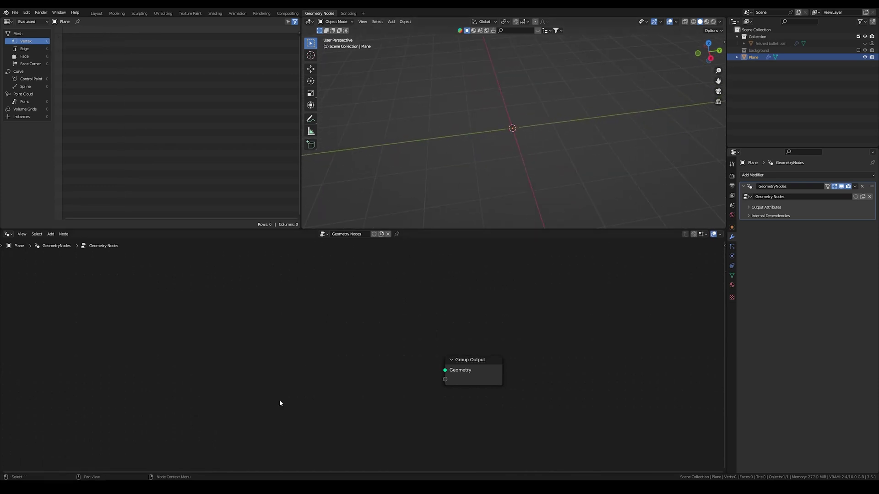
pyautogui.hotkey('shift', 'a')
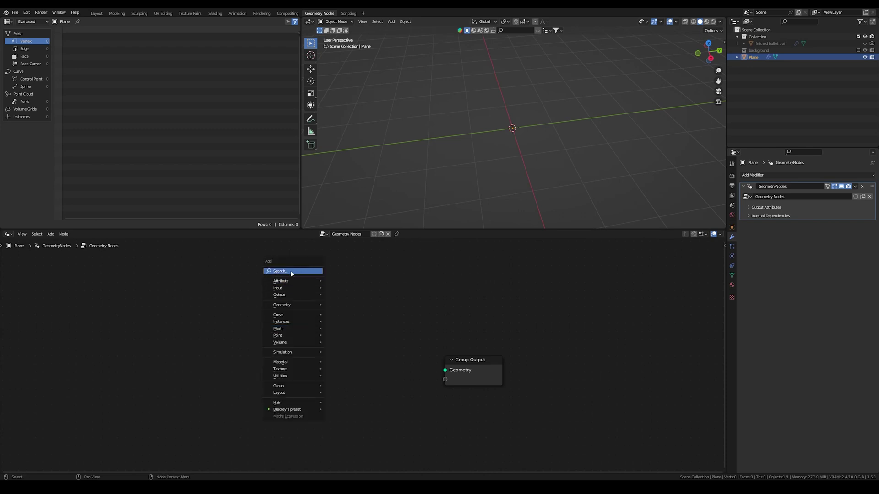
pyautogui.click(291, 271)
pyautogui.write('cylinder')
pyautogui.press('Return')
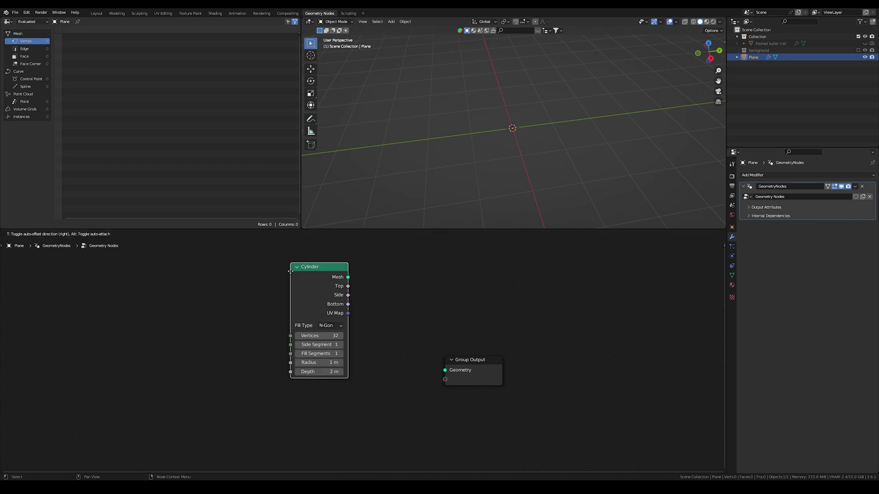
pyautogui.click(271, 362)
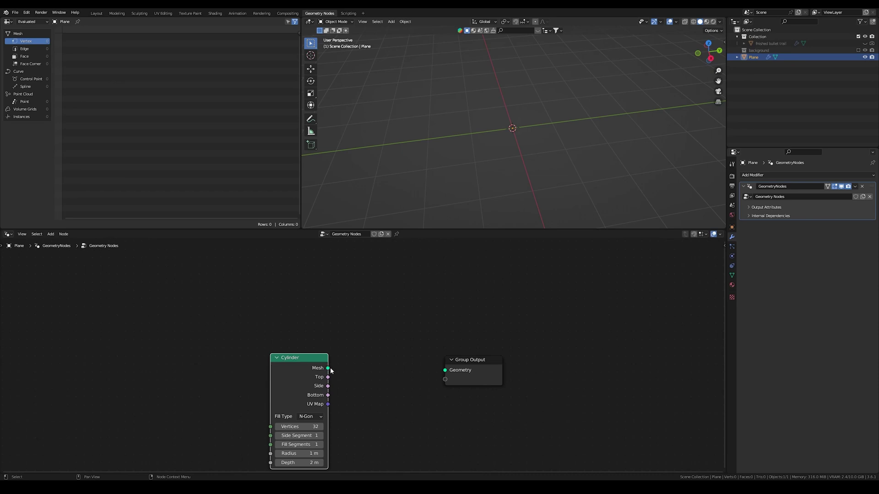
pyautogui.moveTo(328, 369); pyautogui.dragTo(445, 370)
# Examine the generated cylinder in the 3D view from several angles and distances.
pyautogui.moveTo(597, 193); pyautogui.dragTo(542, 93, button='middle')
pyautogui.scroll(-7, 531, 119)
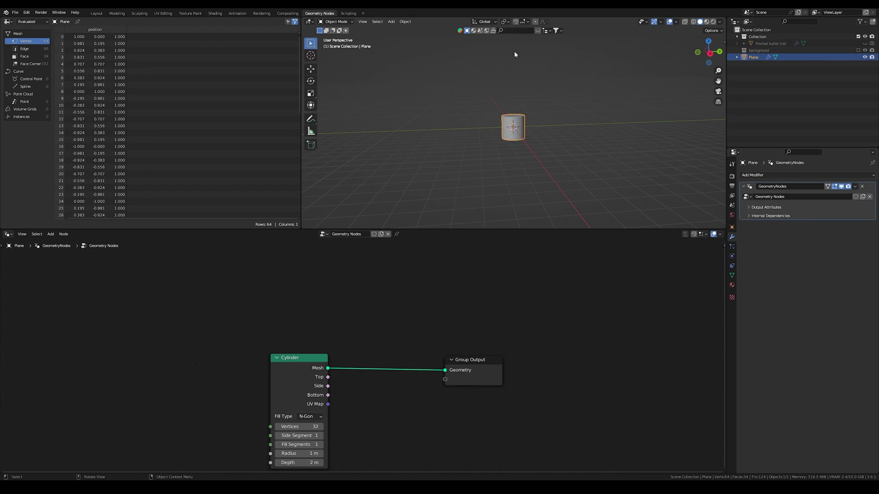
pyautogui.scroll(5, 511, 114)
pyautogui.moveTo(511, 114); pyautogui.dragTo(484, 135, button='middle')
pyautogui.scroll(-3, 509, 139)
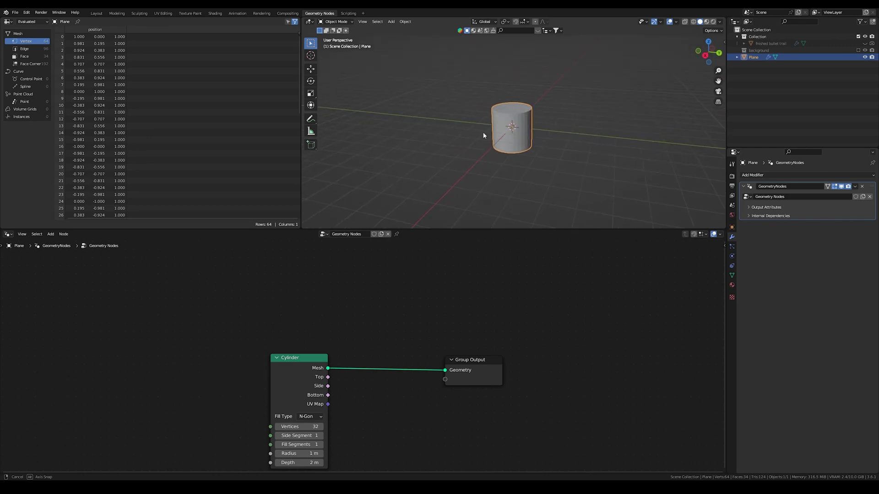
pyautogui.moveTo(484, 135)
pyautogui.mouseDown(button='middle')
pyautogui.moveTo(517, 129)
pyautogui.moveTo(499, 137)
pyautogui.mouseUp(button='middle')
pyautogui.scroll(2, 515, 136)
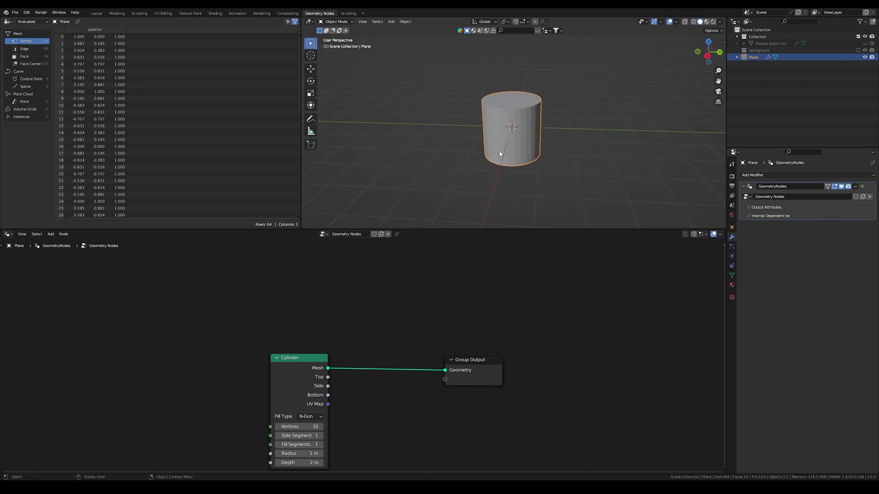
# Set the Cylinder node's fill type to None and its side segments to 500.
pyautogui.moveTo(380, 320); pyautogui.dragTo(403, 272, button='middle')
pyautogui.scroll(1, 352, 344)
pyautogui.click(352, 342)
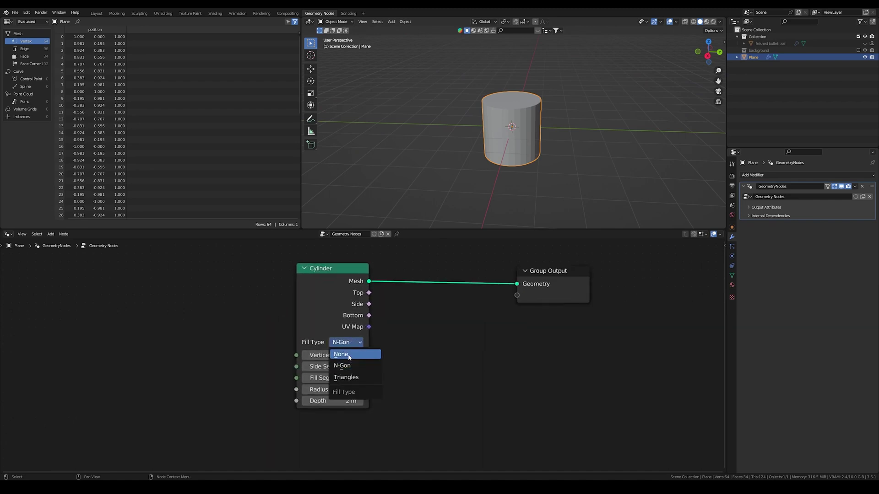
pyautogui.click(341, 355)
pyautogui.moveTo(400, 348); pyautogui.dragTo(386, 338, button='middle')
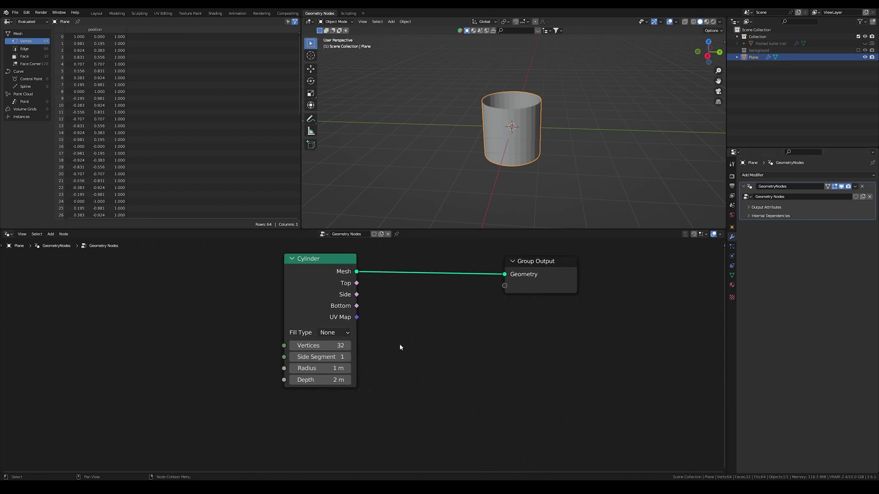
pyautogui.click(325, 358)
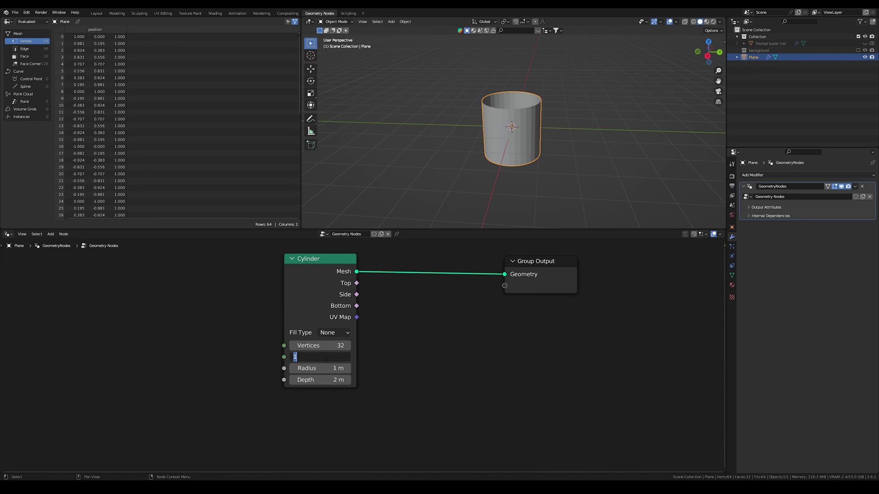
pyautogui.write('500')
pyautogui.press('Return')
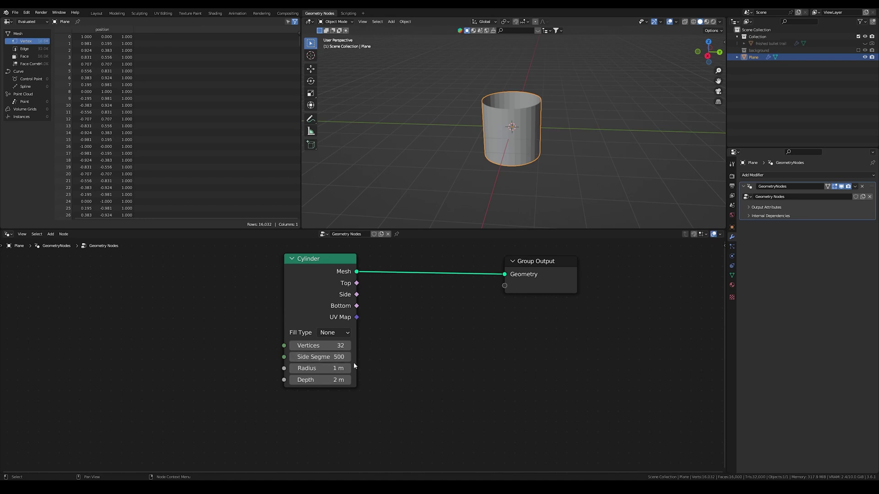
# Set the Cylinder node's radius to 0.005 m and its depth to 2.25 m.
pyautogui.moveTo(378, 356); pyautogui.dragTo(392, 358, button='middle')
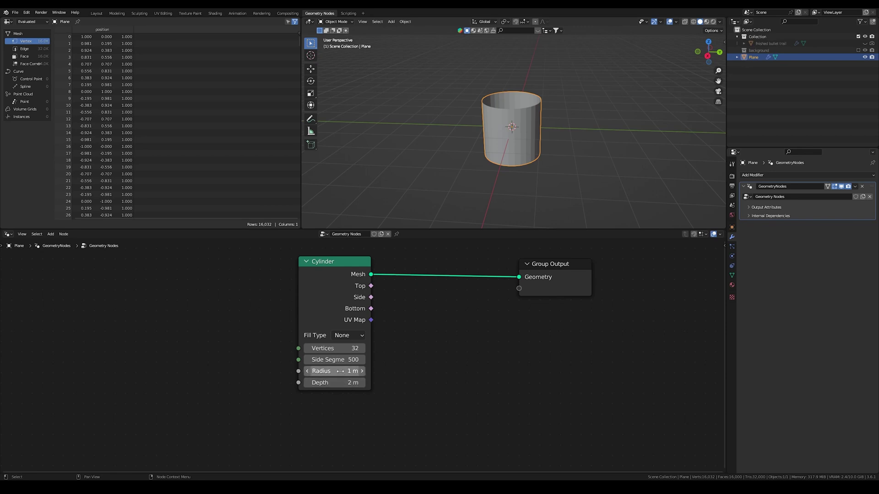
pyautogui.click(341, 371)
pyautogui.write('0.005')
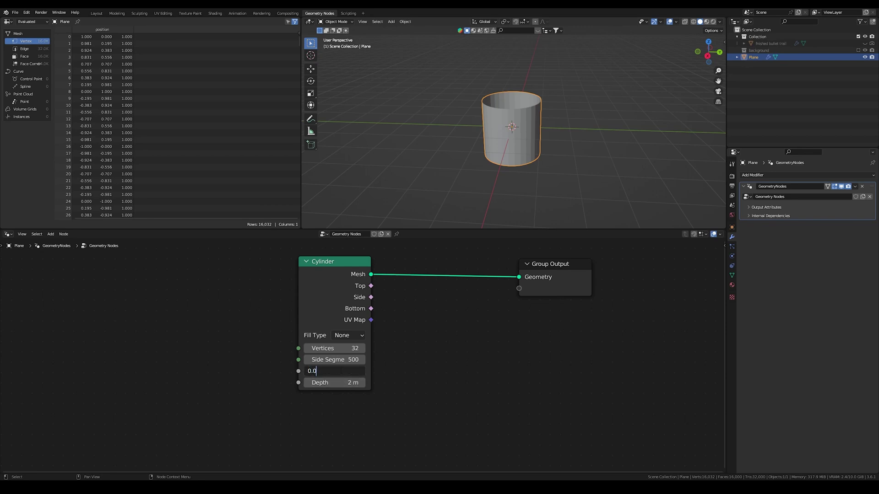
pyautogui.press('Return')
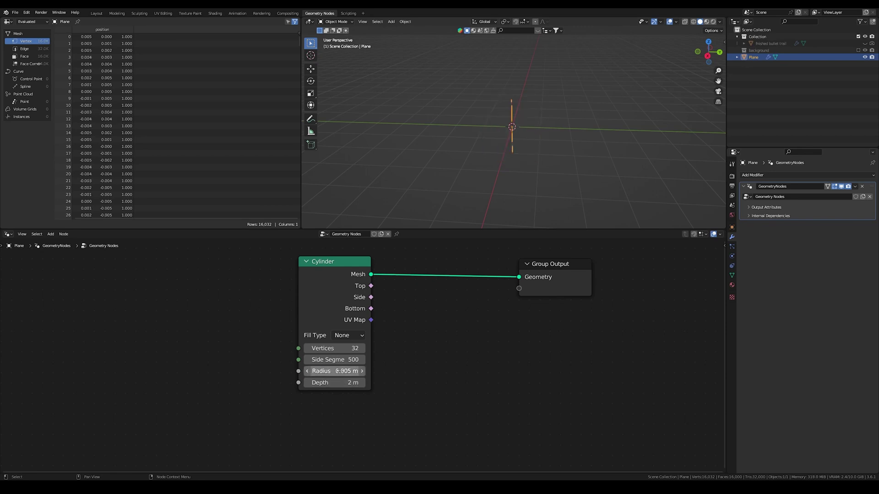
pyautogui.click(339, 383)
pyautogui.write('2.25')
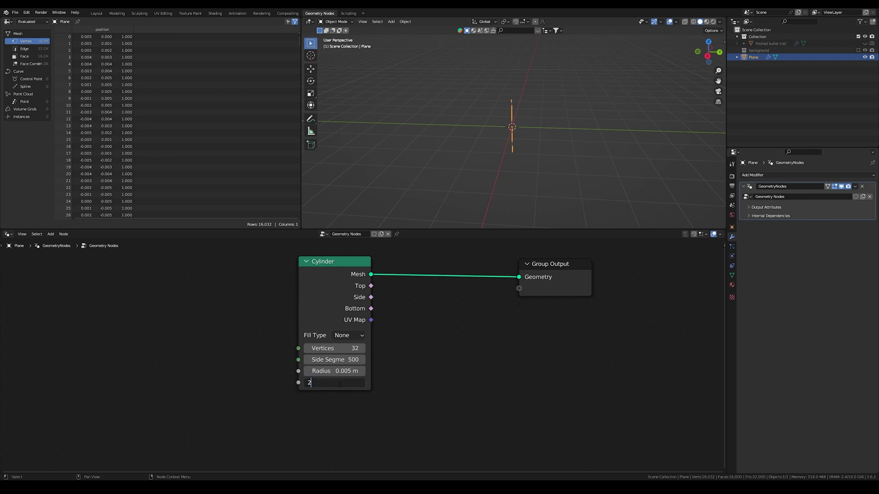
pyautogui.press('Return')
# Inspect the thin tube and try cylinder depths of 1 m and 2 m.
pyautogui.scroll(6, 518, 110)
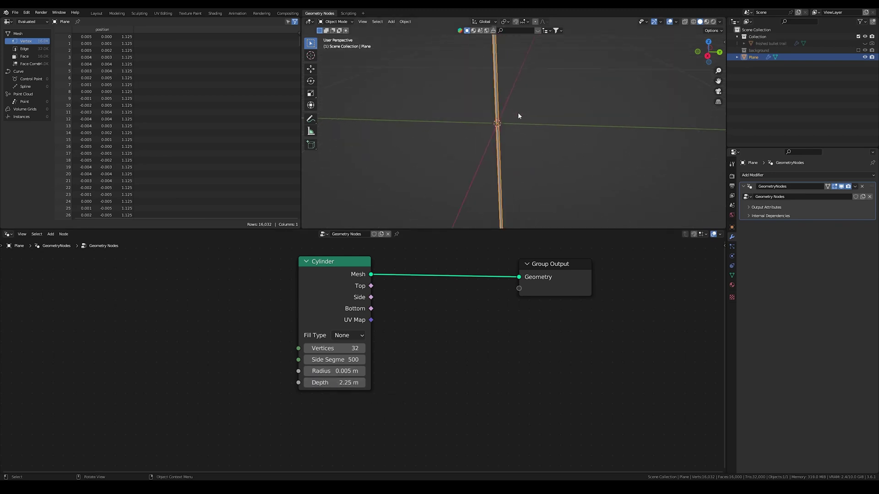
pyautogui.keyDown('shift'); pyautogui.moveTo(483, 110); pyautogui.dragTo(439, 144, button='middle'); pyautogui.keyUp('shift')
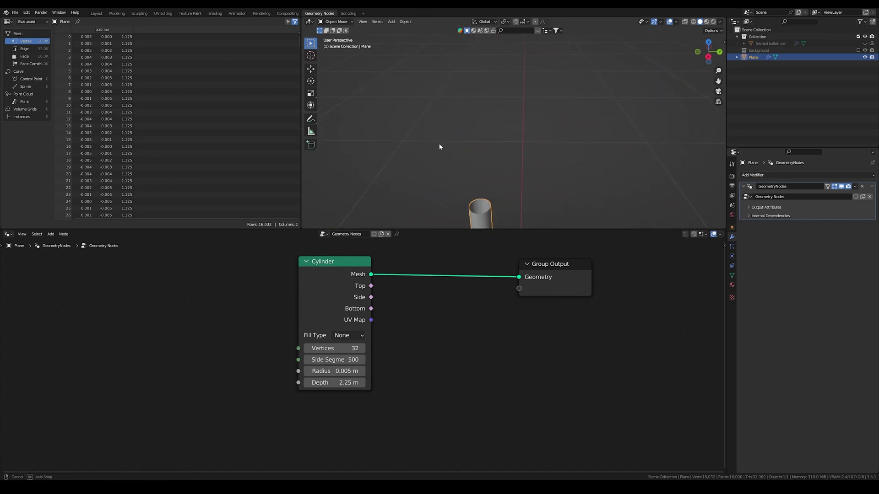
pyautogui.scroll(-7, 498, 175)
pyautogui.moveTo(500, 179); pyautogui.dragTo(512, 155, button='middle')
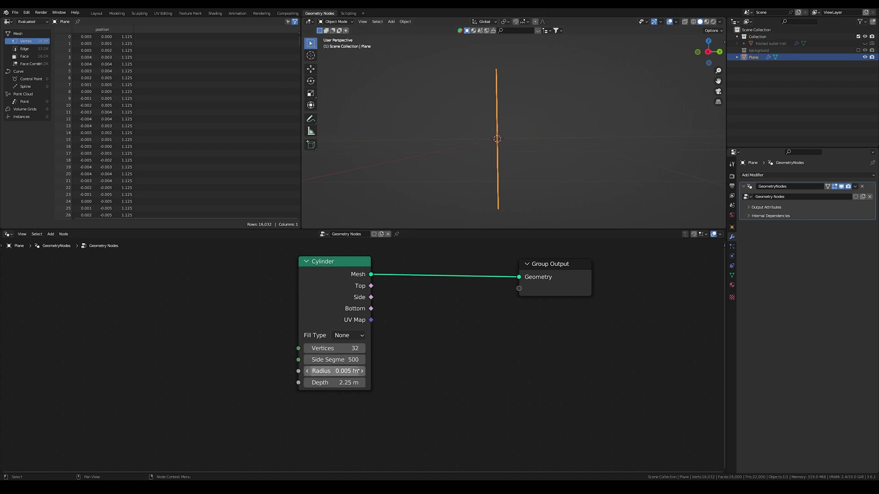
pyautogui.click(346, 371)
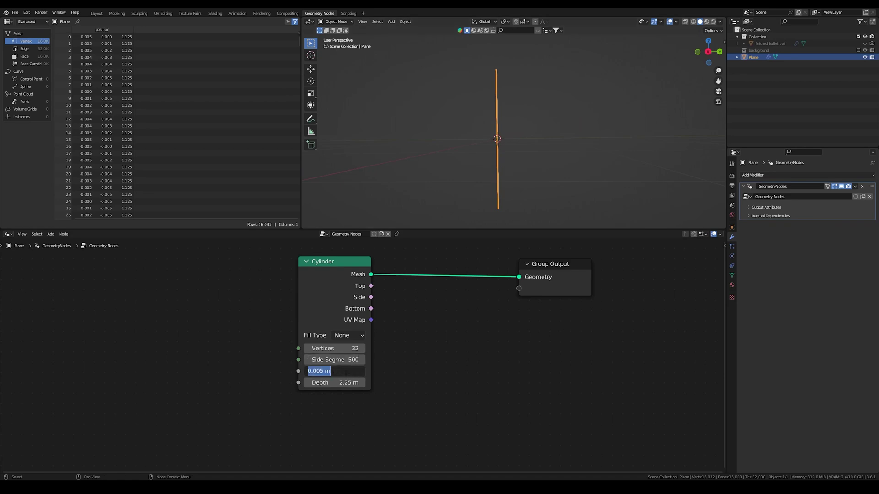
pyautogui.press('Tab')
pyautogui.write('1')
pyautogui.press('Return')
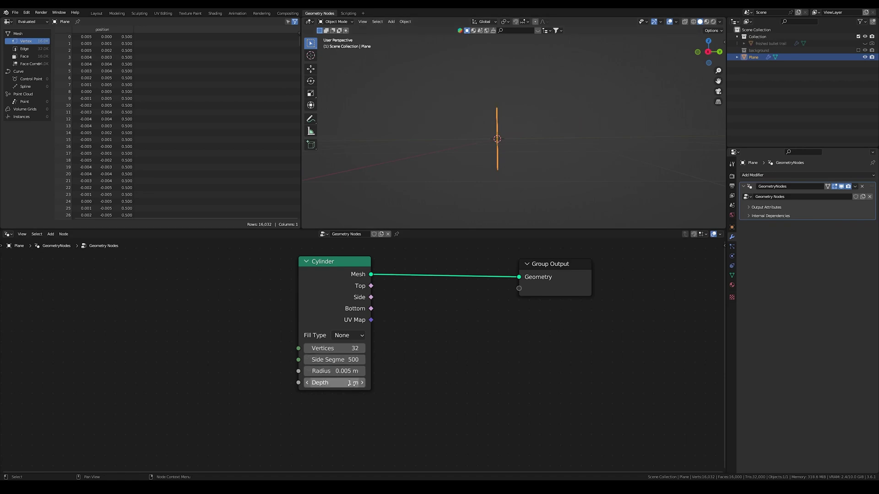
pyautogui.moveTo(501, 122); pyautogui.dragTo(469, 146, button='middle')
pyautogui.click(353, 382)
pyautogui.write('2')
pyautogui.press('Return')
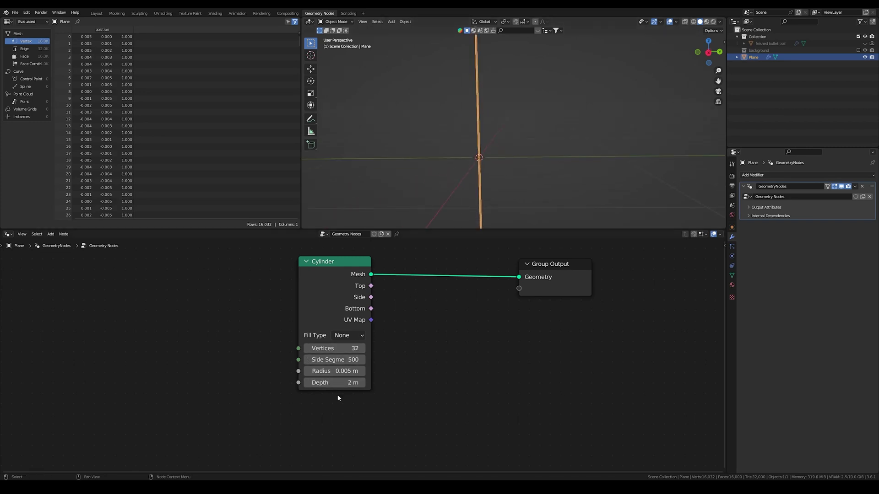
# Set the Cylinder node's depth to 2.25 m.
pyautogui.click(339, 383)
pyautogui.write('2.25')
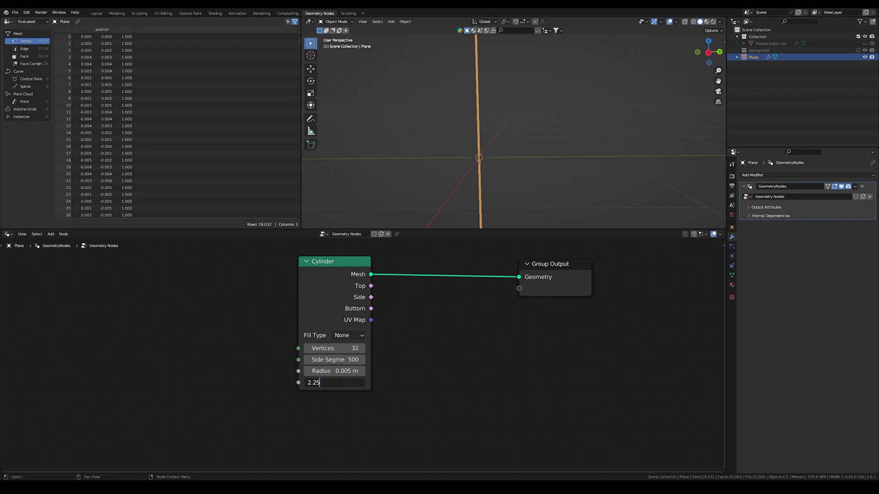
pyautogui.press('Return')
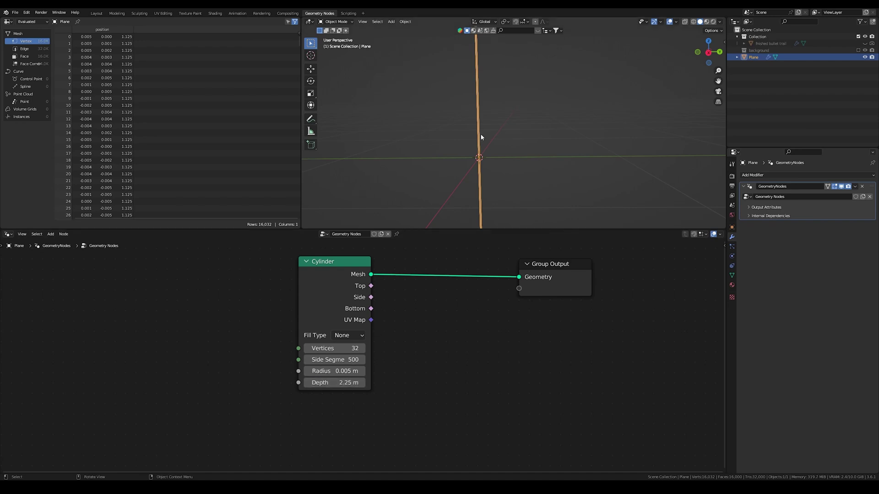
# Insert a Subdivide Mesh node with level 1 between the Cylinder and Group Output nodes.
pyautogui.scroll(-1, 491, 178)
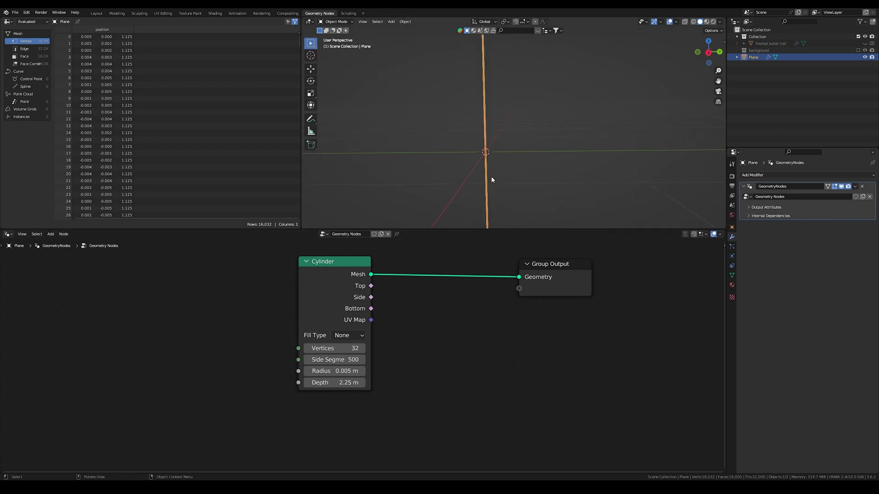
pyautogui.scroll(10, 479, 164)
pyautogui.moveTo(430, 149); pyautogui.dragTo(520, 136, button='middle')
pyautogui.scroll(4, 489, 122)
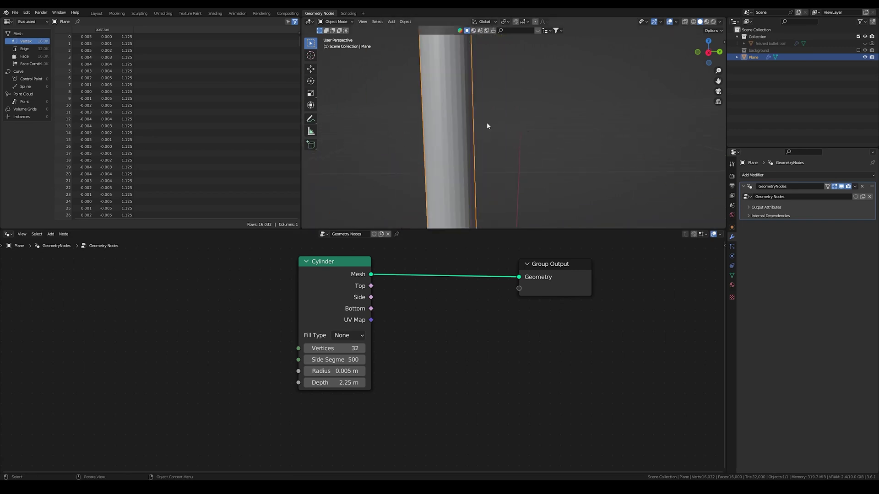
pyautogui.hotkey('shift', 'a')
pyautogui.click(414, 256)
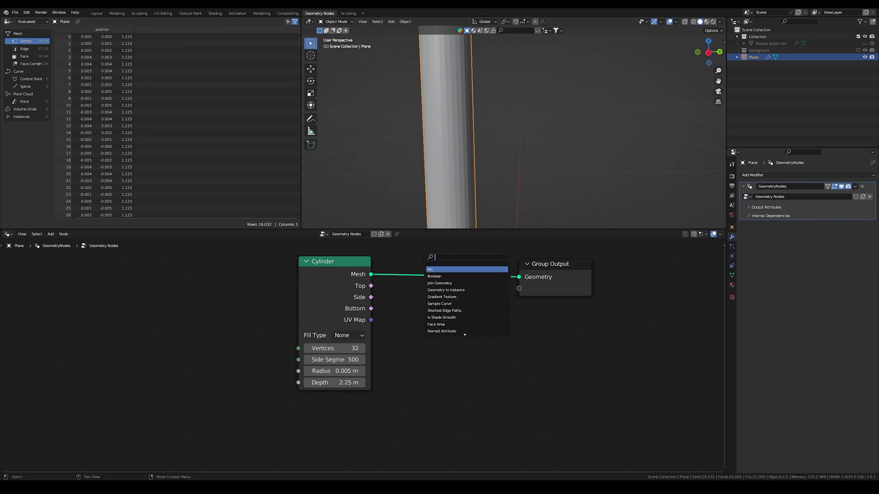
pyautogui.write('subdiv')
pyautogui.press('Return')
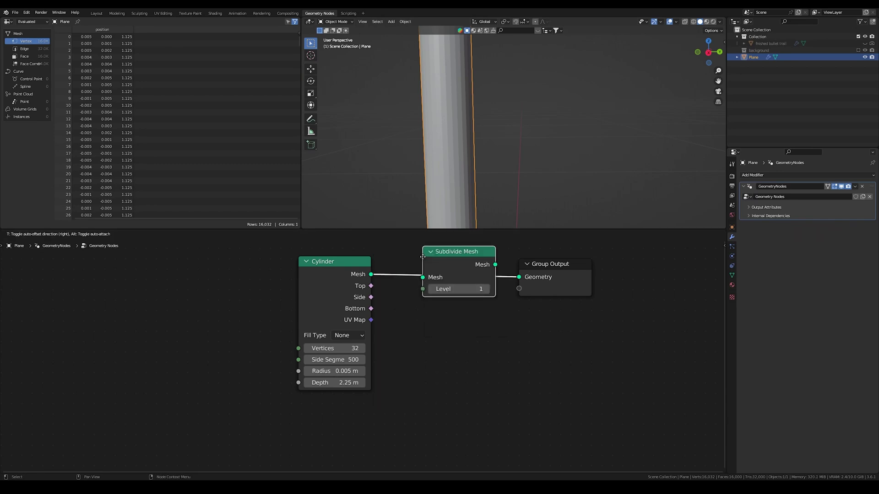
pyautogui.click(420, 257)
pyautogui.click(430, 289)
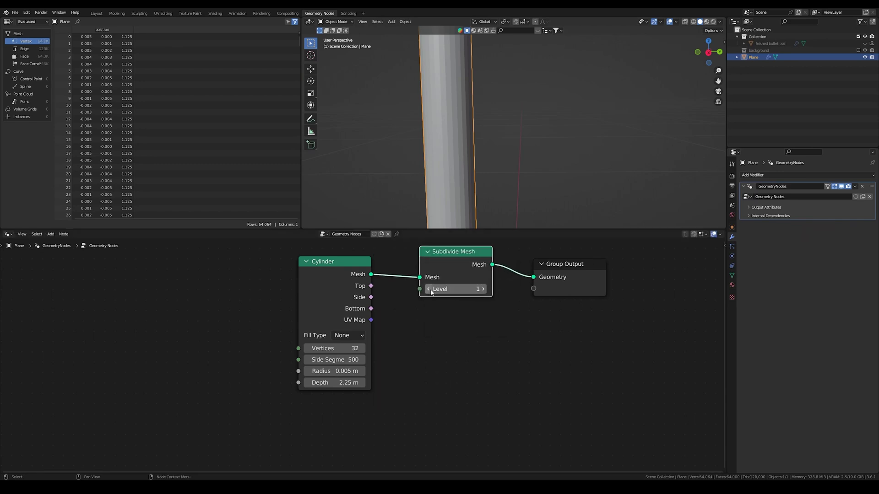
# Shift the Subdivide Mesh node closer to the Cylinder node and set its level to 2.
pyautogui.moveTo(511, 297); pyautogui.dragTo(464, 317, button='middle')
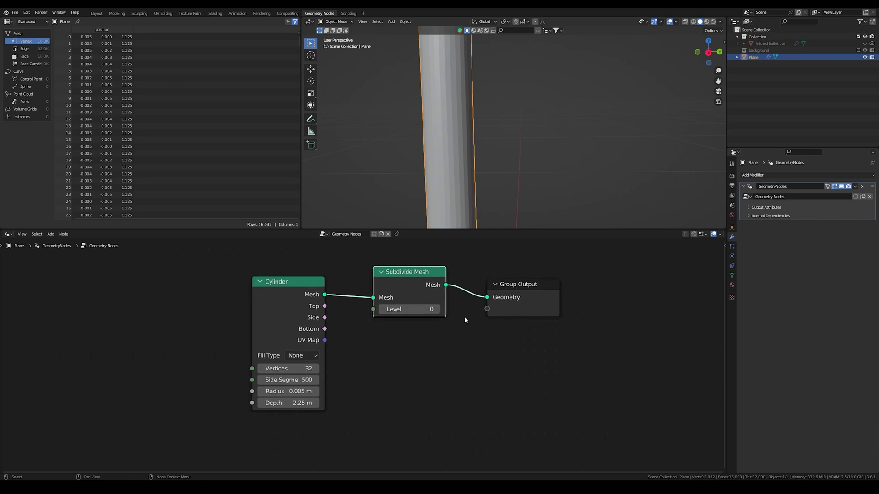
pyautogui.moveTo(413, 284); pyautogui.dragTo(400, 289)
pyautogui.click(425, 317)
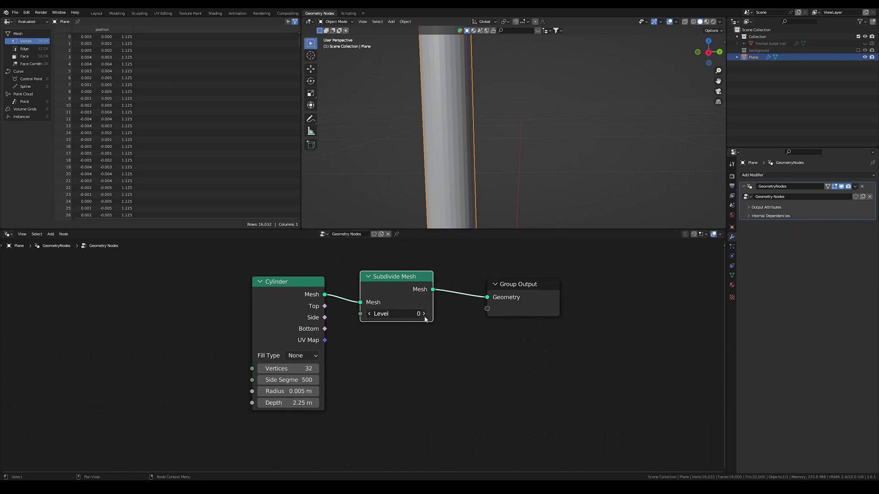
pyautogui.click(424, 317)
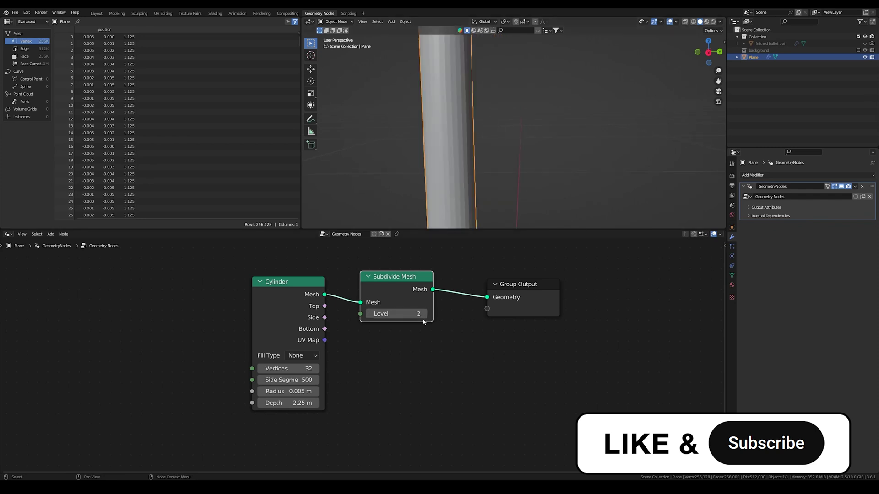
pyautogui.scroll(-1, 524, 347)
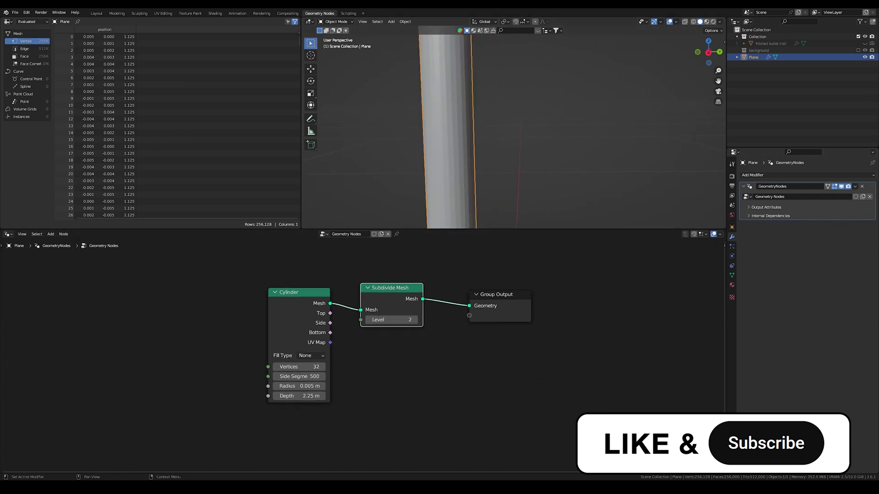
pyautogui.scroll(-8, 442, 112)
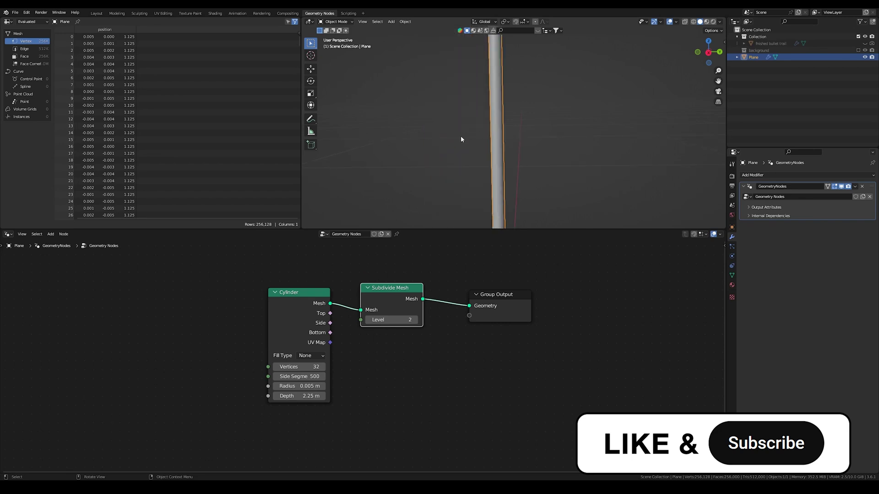
pyautogui.scroll(5, 517, 139)
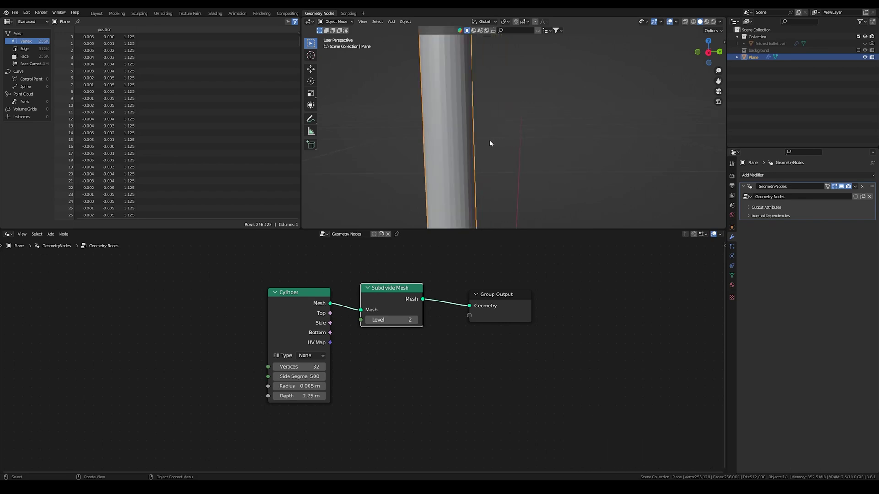
# Insert a Set Position node between the Subdivide Mesh and Group Output nodes.
pyautogui.click(471, 267)
pyautogui.hotkey('shift', 'a')
pyautogui.click(452, 264)
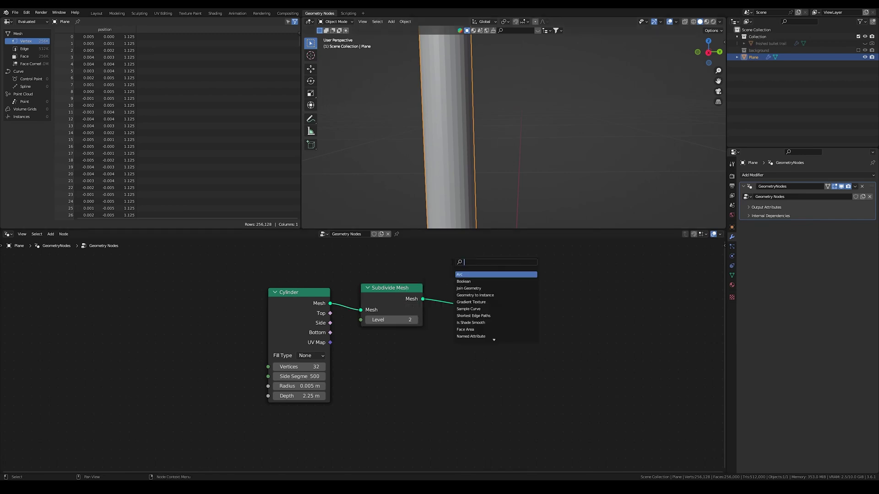
pyautogui.write('set pos')
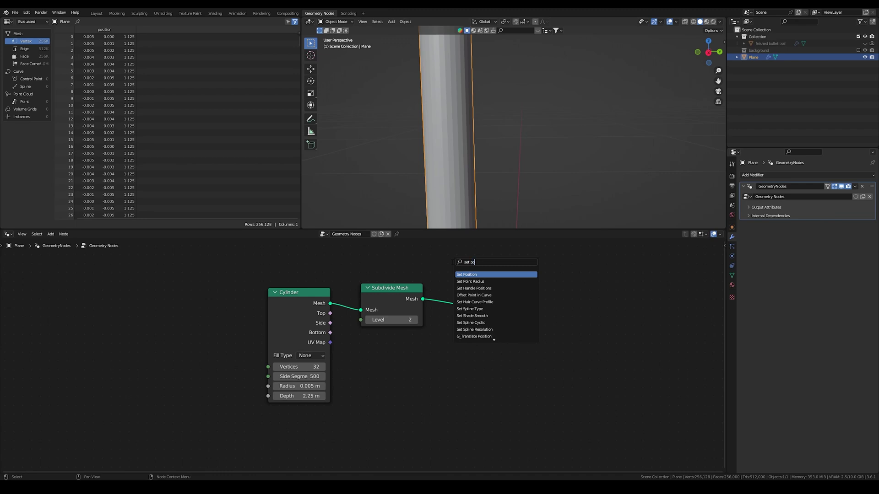
pyautogui.press('Return')
pyautogui.click(447, 287)
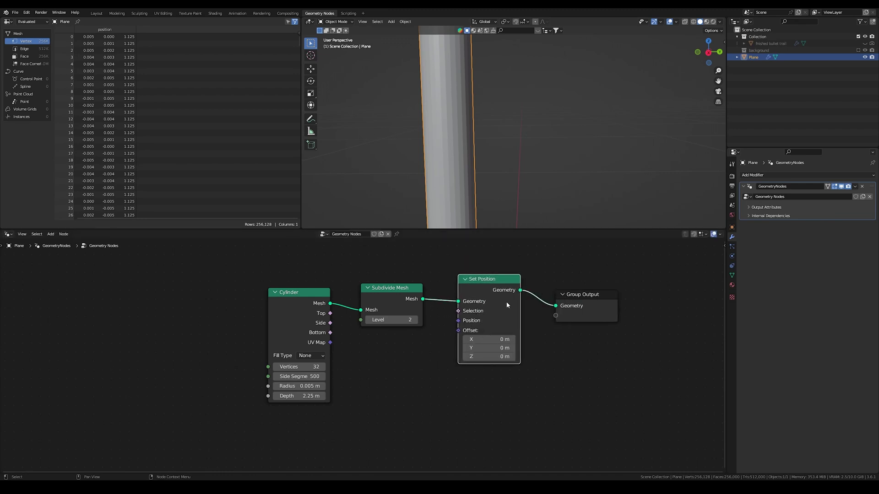
pyautogui.click(552, 274)
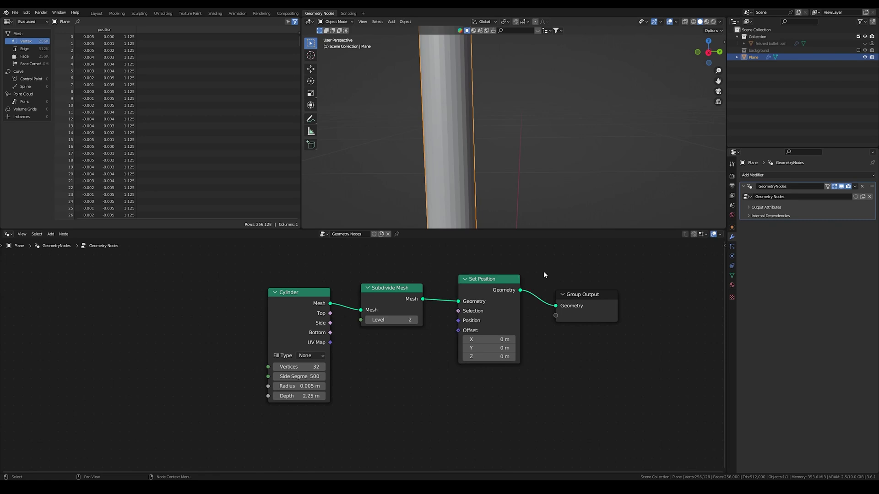
# Insert a Set Shade Smooth node between Set Position and Group Output, and inspect the smoothed tube.
pyautogui.scroll(-2, 544, 275)
pyautogui.hotkey('shift', 'a')
pyautogui.write('s')
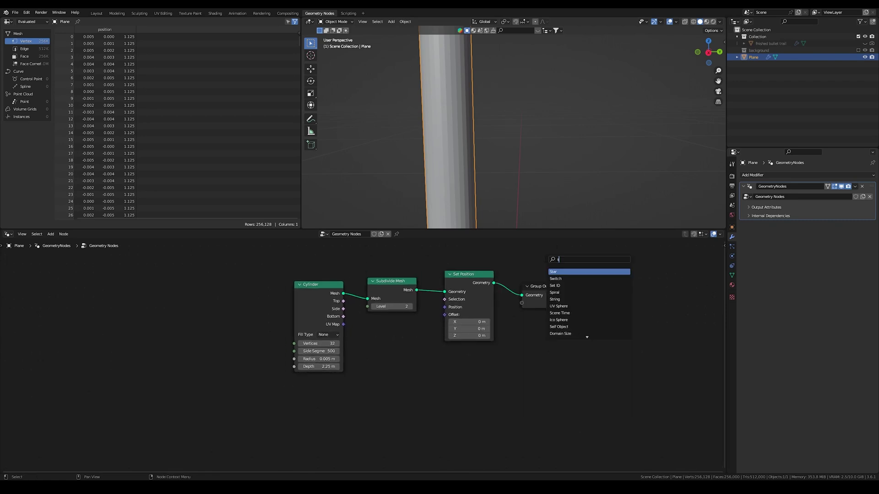
pyautogui.write('et sha')
pyautogui.press('Return')
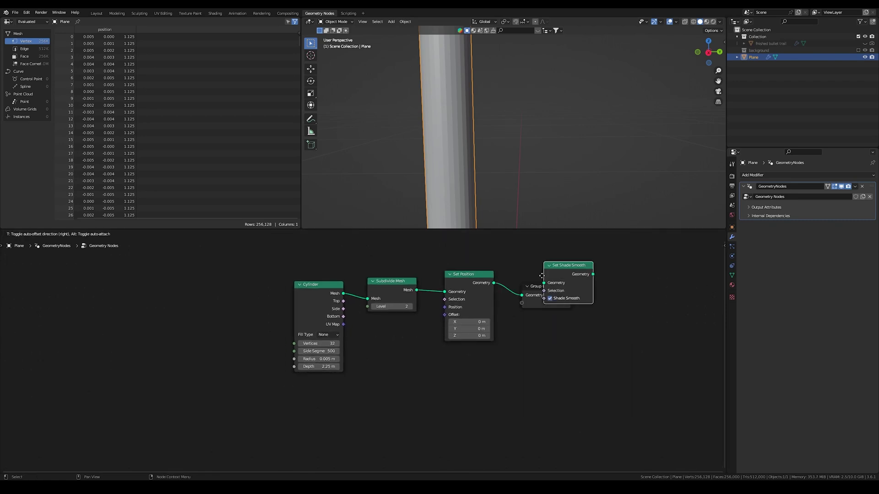
pyautogui.click(520, 285)
pyautogui.moveTo(466, 120)
pyautogui.mouseDown(button='middle')
pyautogui.moveTo(485, 136)
pyautogui.moveTo(471, 136)
pyautogui.mouseUp(button='middle')
pyautogui.scroll(-10, 471, 135)
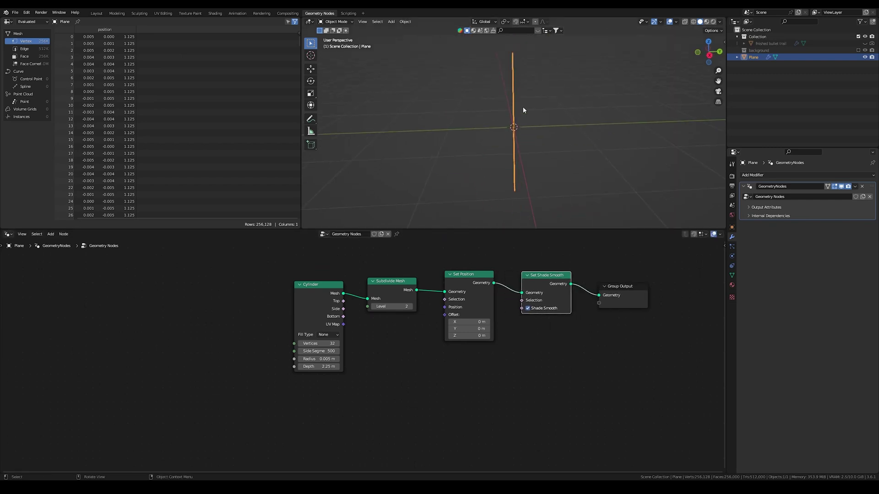
pyautogui.scroll(18, 523, 108)
pyautogui.moveTo(523, 100); pyautogui.dragTo(510, 124, button='middle')
# Move the Cylinder and Subdivide Mesh nodes well away from Set Position to make room for more nodes.
pyautogui.scroll(-1, 535, 380)
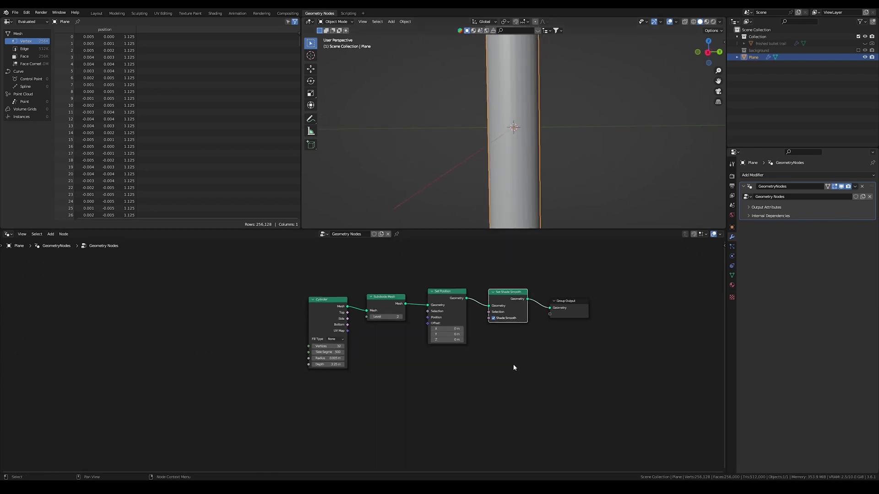
pyautogui.scroll(-1, 513, 368)
pyautogui.moveTo(285, 283); pyautogui.dragTo(382, 332)
pyautogui.press('g')
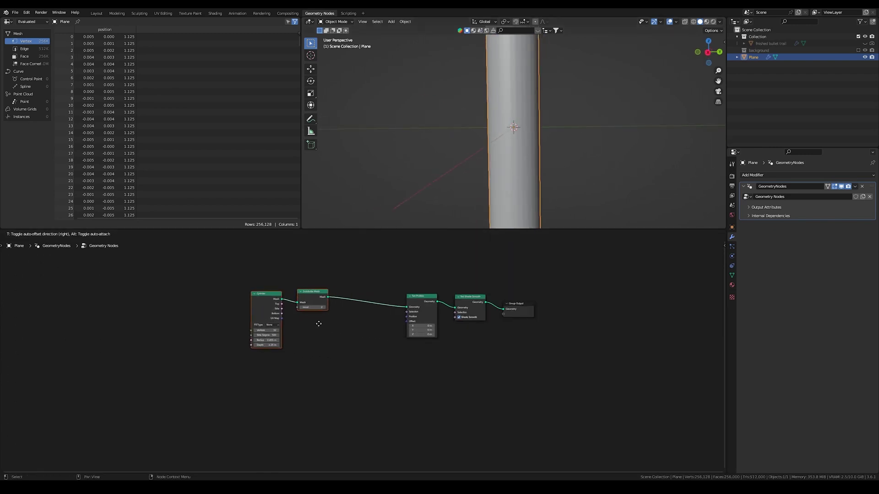
pyautogui.click(192, 314)
pyautogui.scroll(2, 378, 324)
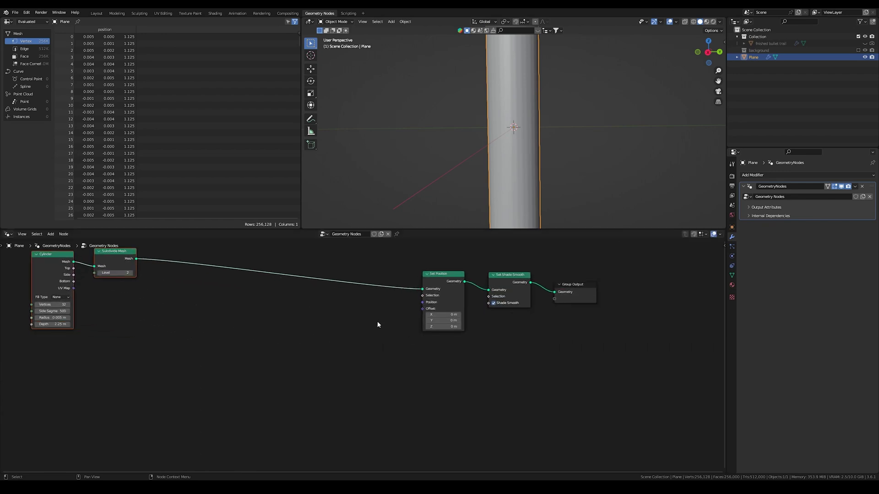
pyautogui.scroll(2, 389, 318)
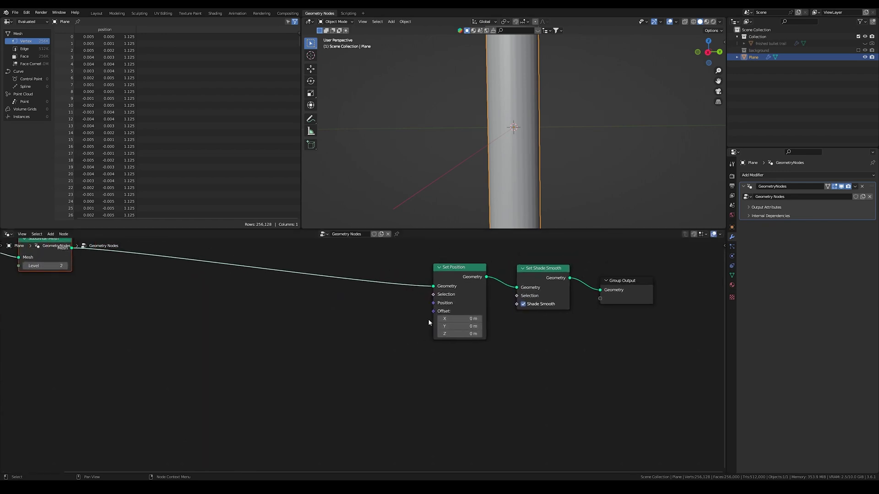
# Try an X offset of -0.7 m on the Set Position node and undo it.
pyautogui.moveTo(441, 317)
pyautogui.mouseDown()
pyautogui.moveTo(467, 317)
pyautogui.moveTo(452, 319)
pyautogui.mouseUp()
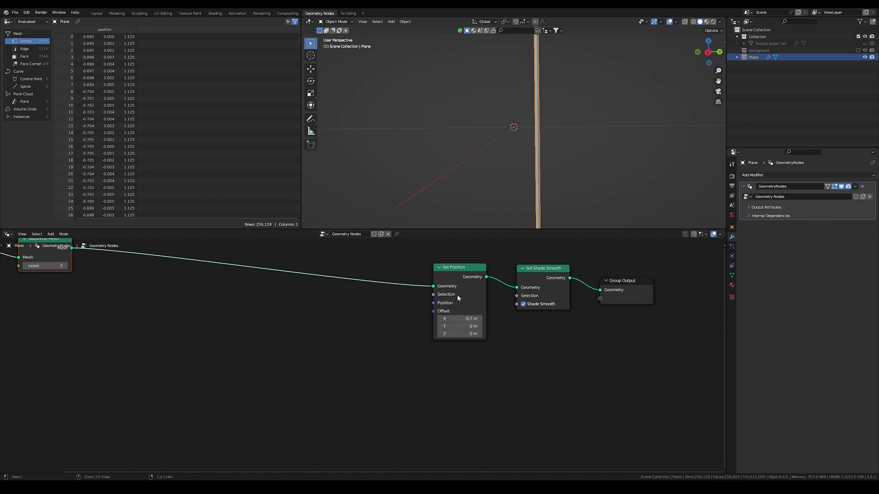
pyautogui.hotkey('ctrl', 'z')
pyautogui.scroll(-1, 457, 295)
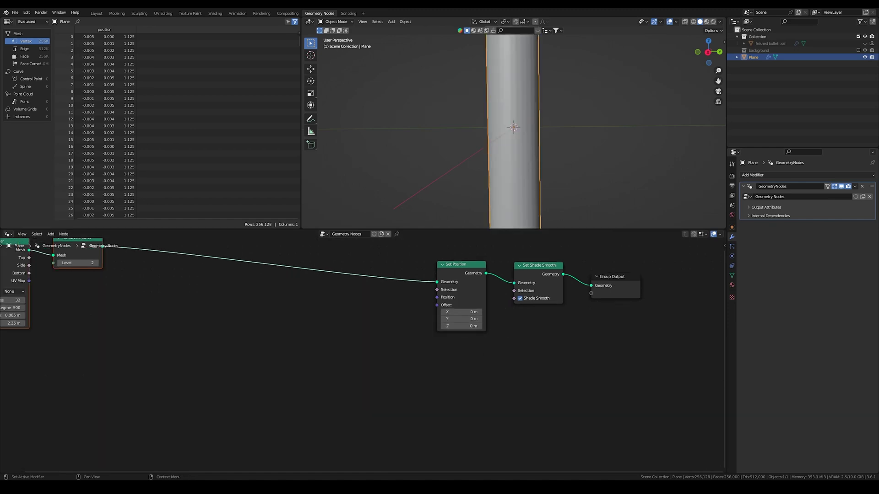
# Add a Wave Texture node in the free space below the link between Subdivide Mesh and Set Position.
pyautogui.click(337, 330)
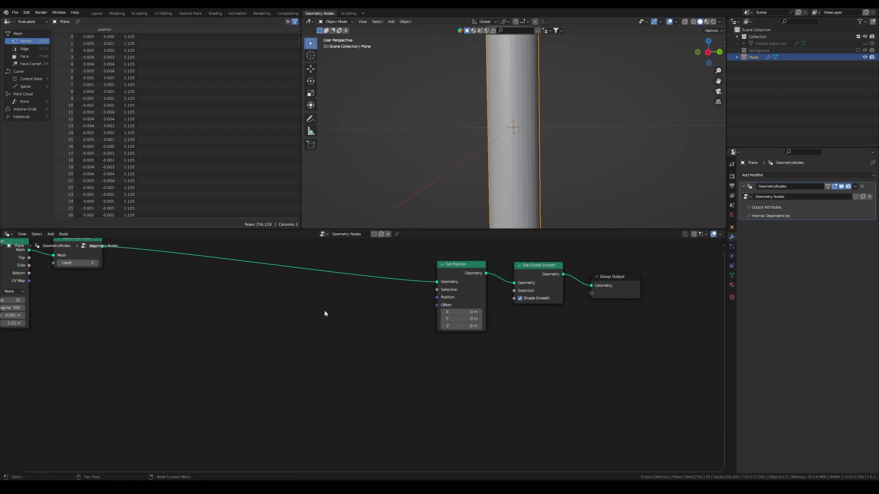
pyautogui.moveTo(363, 334); pyautogui.dragTo(365, 320, button='middle')
pyautogui.hotkey('shift', 'a')
pyautogui.write('wave')
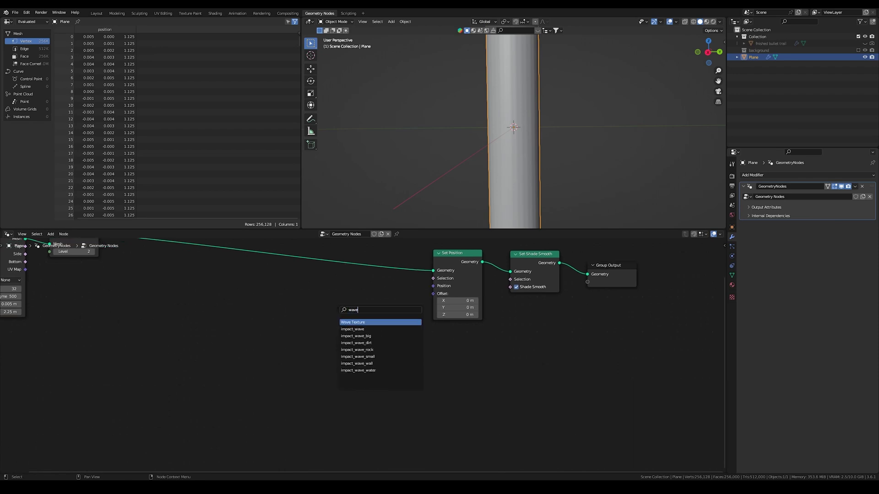
pyautogui.press('Return')
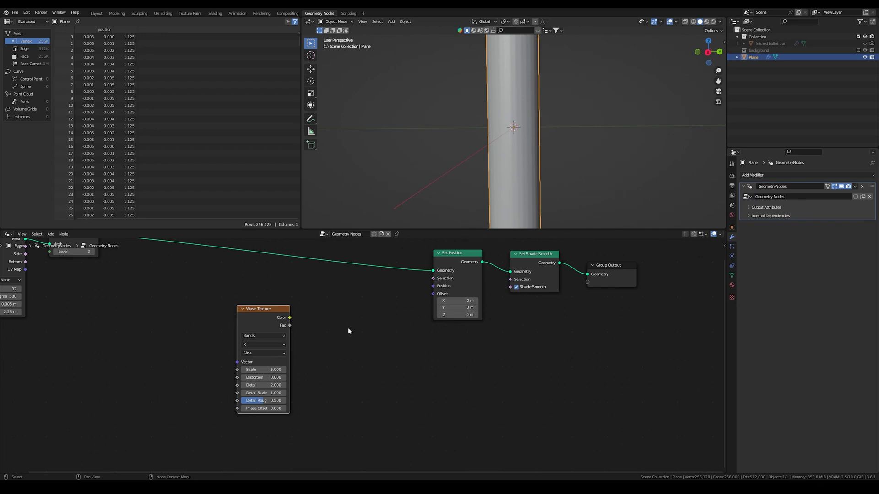
# Add a Math node beside the Wave Texture node and set its operation to Subtract.
pyautogui.hotkey('shift', 'a')
pyautogui.write('ma')
pyautogui.press('Return')
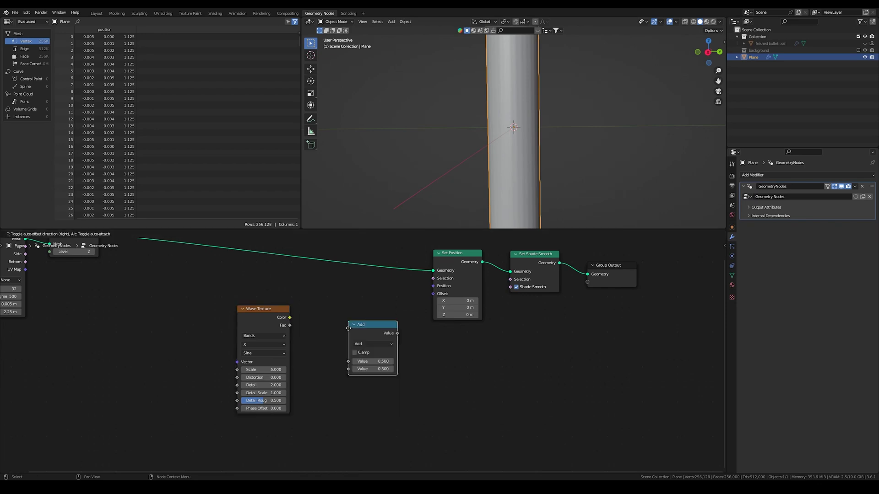
pyautogui.click(361, 340)
pyautogui.click(360, 340)
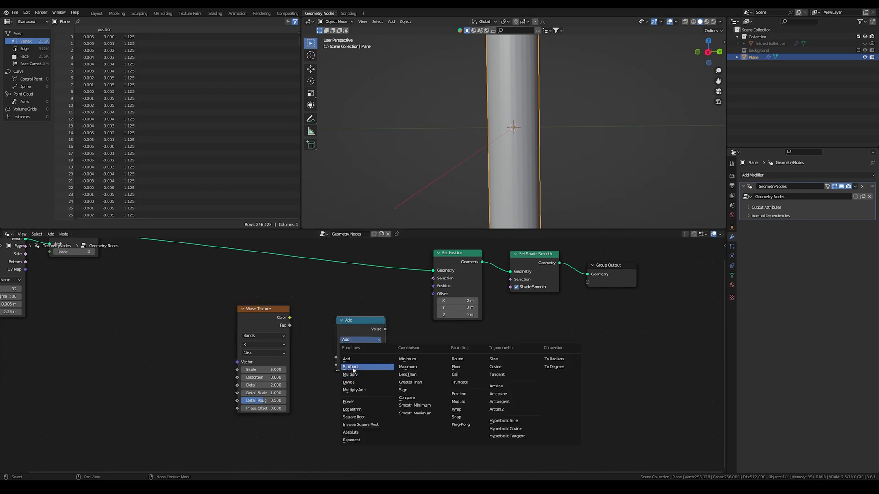
pyautogui.click(351, 367)
# Connect the Wave Texture's Color to the Subtract node's first value, and the Subtract output to Set Position's Offset.
pyautogui.moveTo(290, 318); pyautogui.dragTo(336, 356)
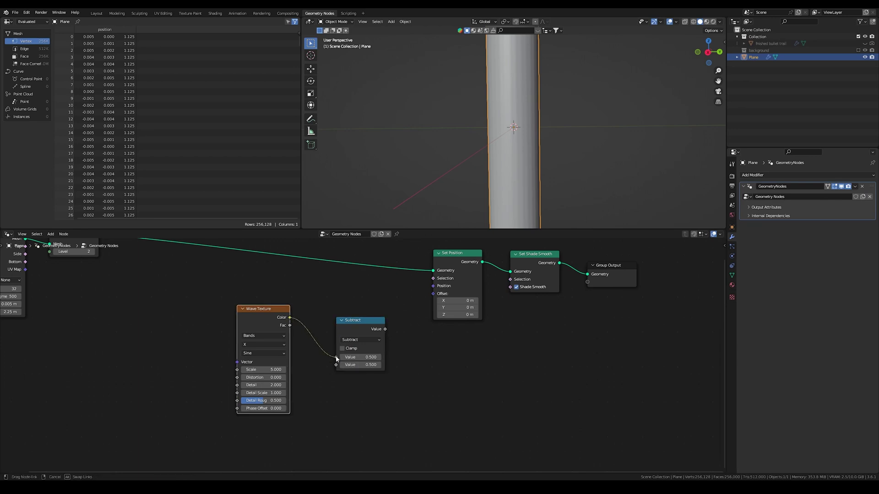
pyautogui.moveTo(386, 329); pyautogui.dragTo(433, 294)
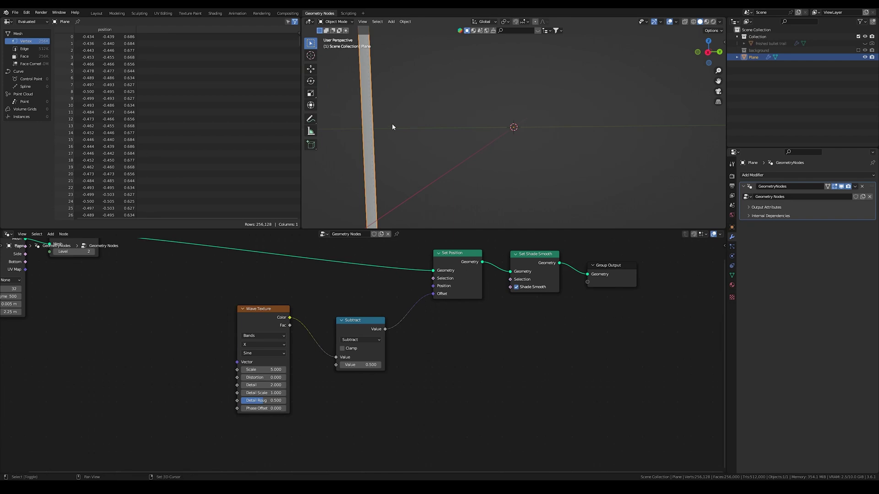
pyautogui.moveTo(393, 124); pyautogui.dragTo(379, 167, button='middle')
# Move the Wave Texture and Subtract nodes lower and add a Normal node above the Wave Texture.
pyautogui.moveTo(234, 294); pyautogui.dragTo(372, 368)
pyautogui.press('g')
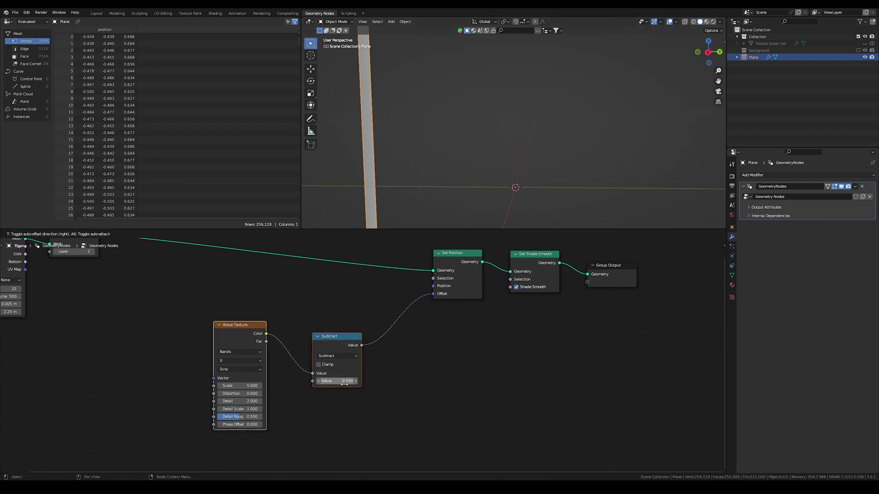
pyautogui.click(328, 400)
pyautogui.click(344, 337)
pyautogui.hotkey('shift', 'a')
pyautogui.click(322, 308)
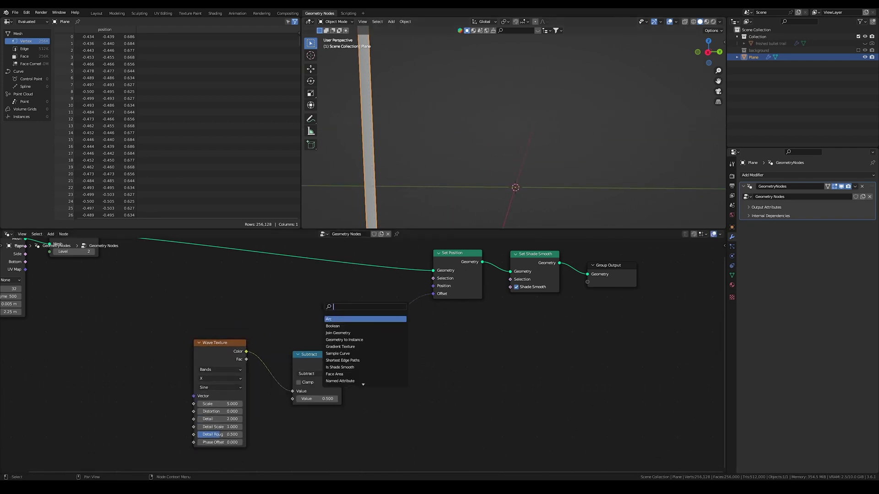
pyautogui.write('nor')
pyautogui.press('Return')
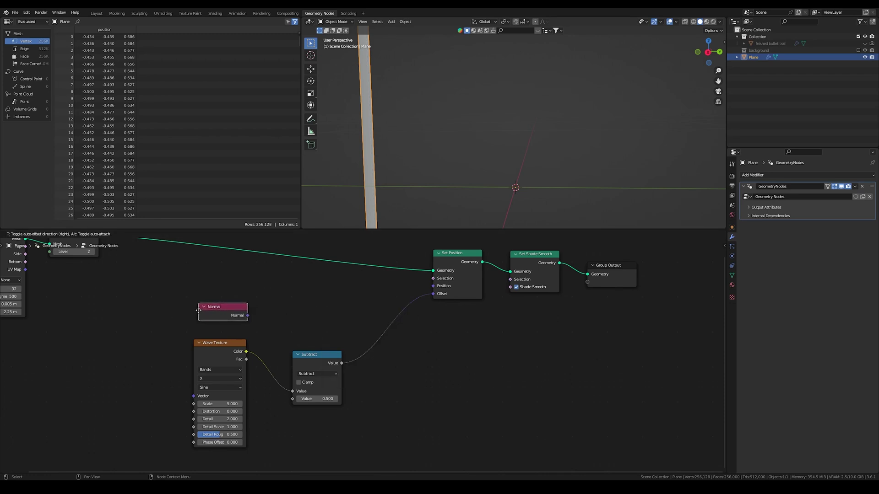
pyautogui.click(198, 310)
# Add a Vector Math node beside the Normal node and move the Subtract node clear below it.
pyautogui.hotkey('shift', 'a')
pyautogui.click(291, 296)
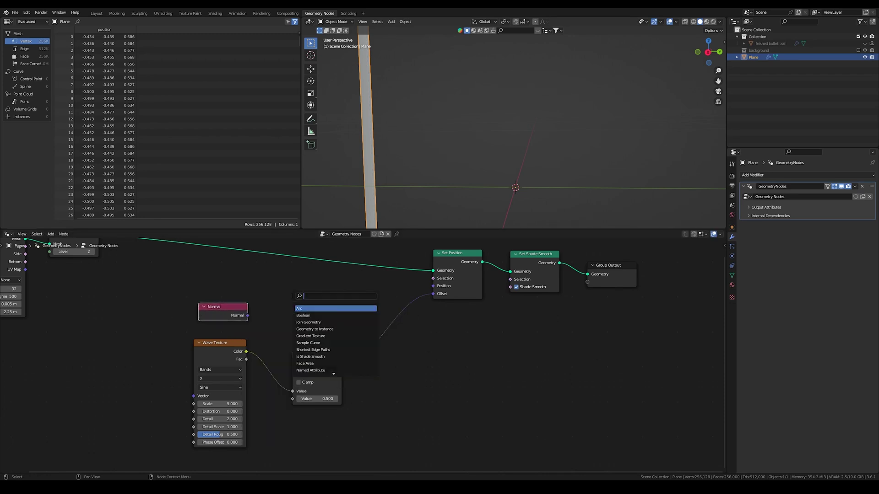
pyautogui.write('vect')
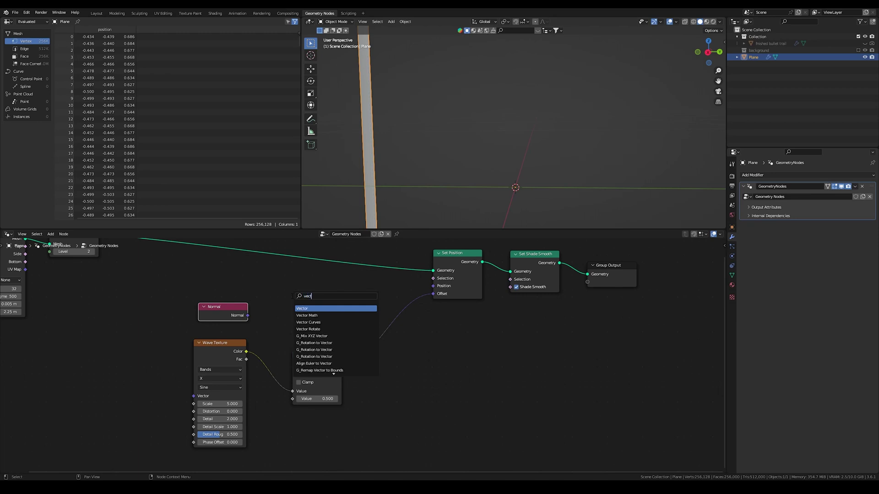
pyautogui.press('Down')
pyautogui.press('Return')
pyautogui.click(299, 279)
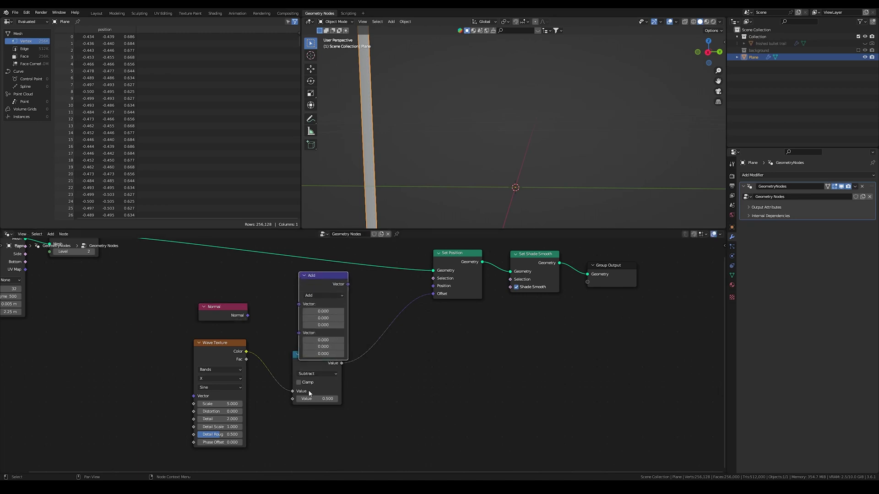
pyautogui.moveTo(309, 364); pyautogui.dragTo(315, 411)
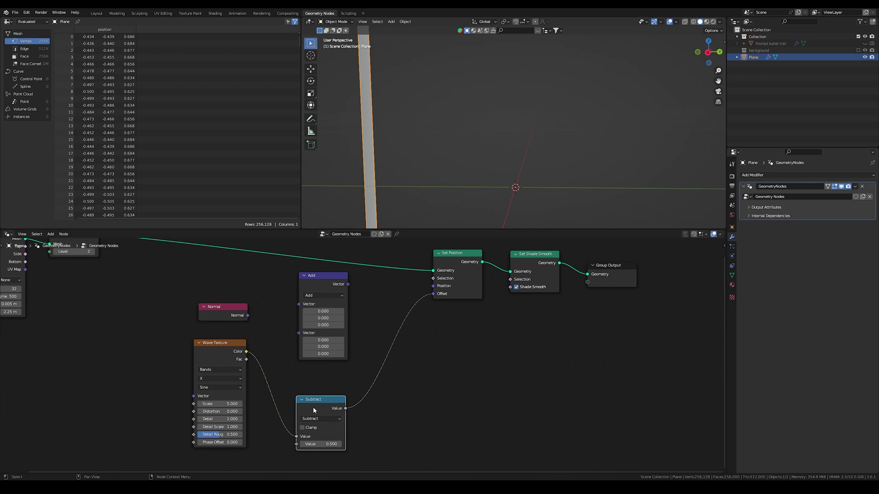
# Set the Vector Math node to Multiply and connect Normal to its first vector and Subtract to its second.
pyautogui.click(323, 296)
pyautogui.click(320, 313)
pyautogui.moveTo(247, 315); pyautogui.dragTo(299, 305)
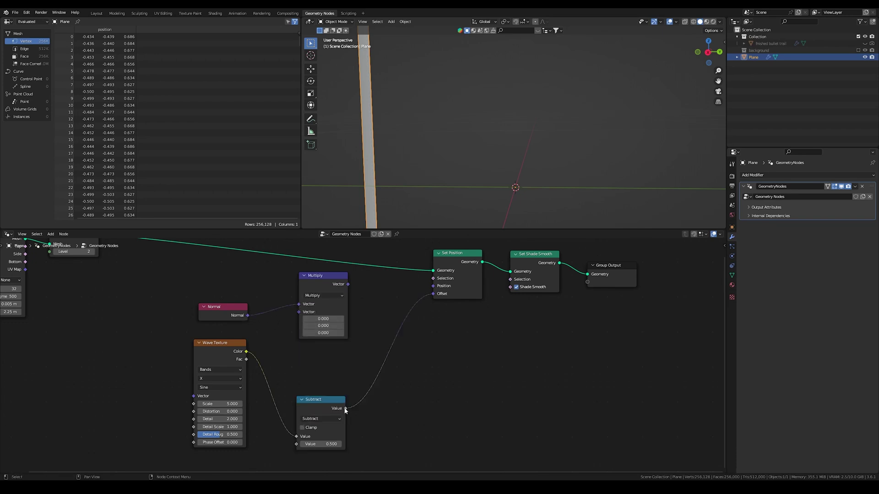
pyautogui.moveTo(345, 409); pyautogui.dragTo(299, 312)
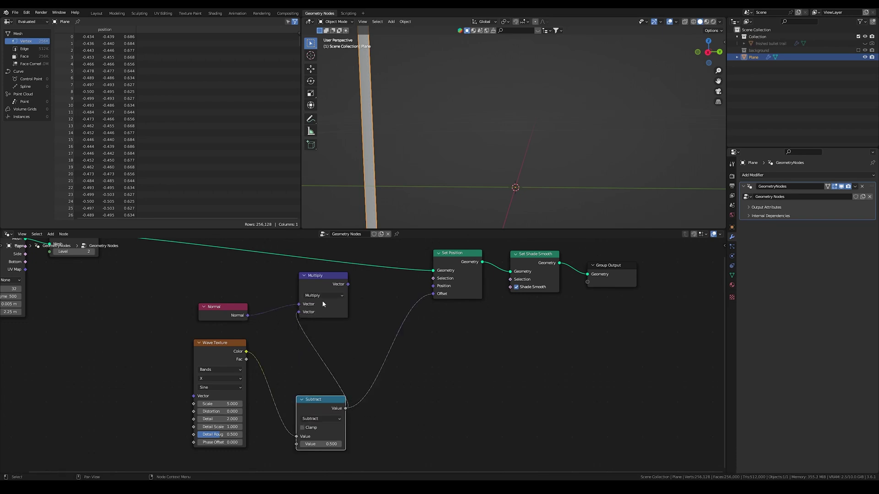
# Connect the vector Multiply output to Set Position's Offset and move the Multiply node closer to Set Position.
pyautogui.moveTo(348, 285)
pyautogui.mouseDown()
pyautogui.moveTo(447, 291)
pyautogui.moveTo(434, 294)
pyautogui.mouseUp()
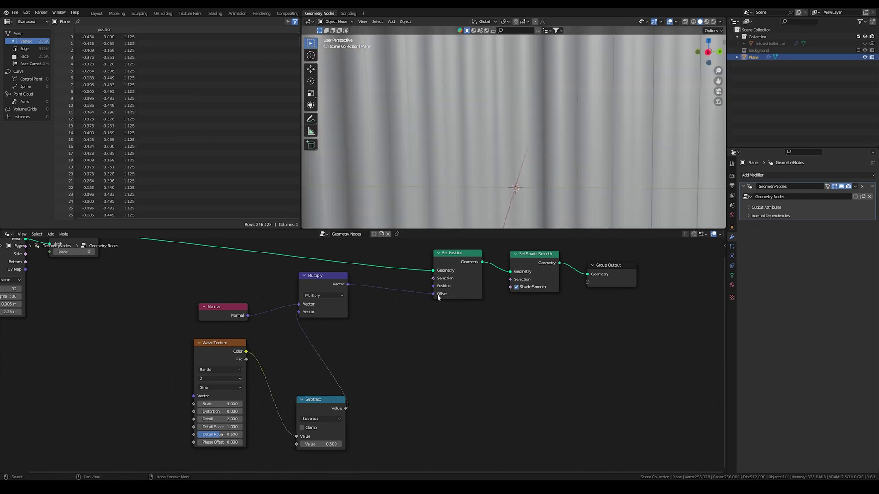
pyautogui.moveTo(332, 278); pyautogui.dragTo(384, 291)
pyautogui.scroll(-8, 485, 165)
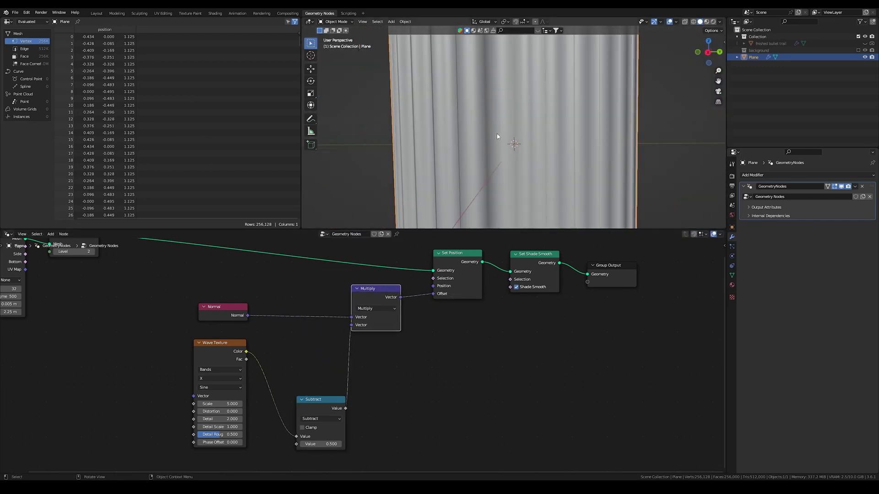
pyautogui.scroll(4, 501, 136)
pyautogui.moveTo(501, 136)
pyautogui.mouseDown(button='middle')
pyautogui.moveTo(509, 183)
pyautogui.moveTo(533, 125)
pyautogui.moveTo(516, 118)
pyautogui.moveTo(517, 133)
pyautogui.mouseUp(button='middle')
pyautogui.scroll(1, 516, 120)
pyautogui.scroll(-2, 459, 363)
# Set the Wave Texture's bands direction to Z.
pyautogui.moveTo(326, 368); pyautogui.dragTo(349, 361, button='middle')
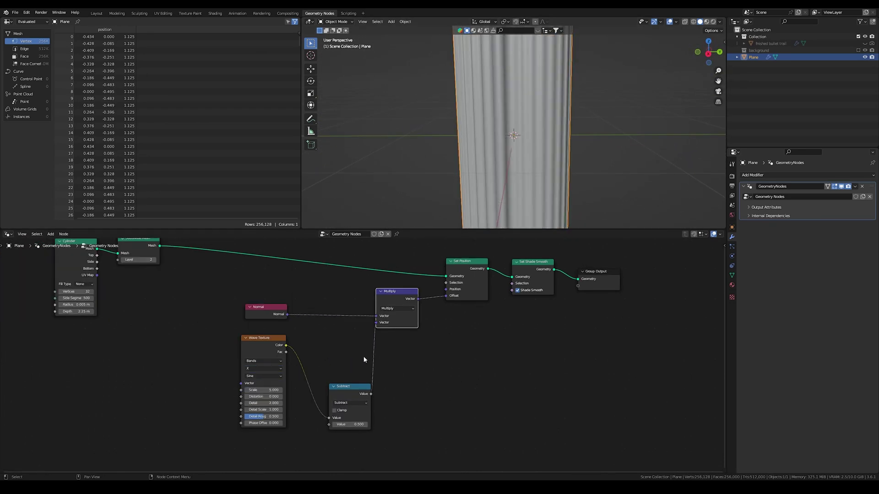
pyautogui.click(260, 369)
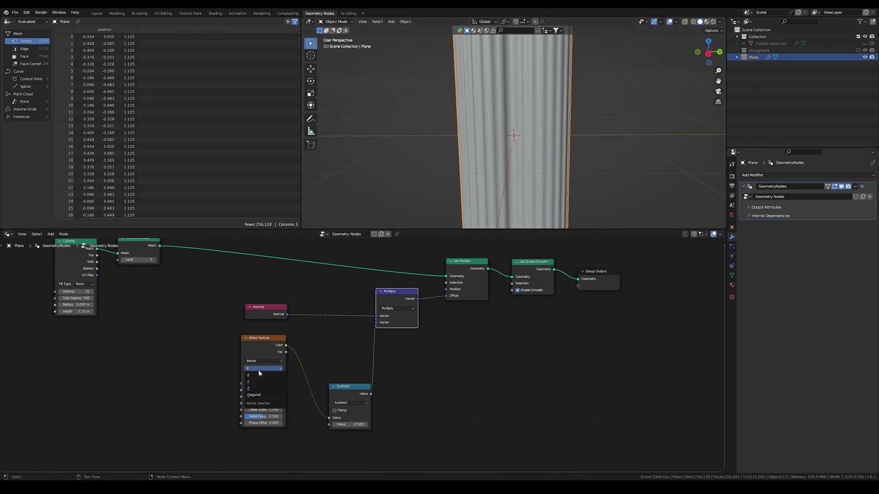
pyautogui.click(260, 389)
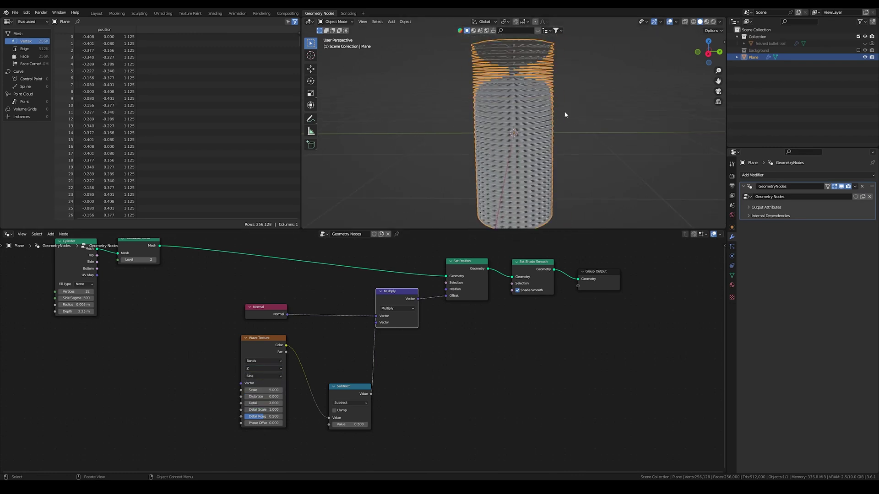
# Examine the displaced cylinder's wave rings up close and from several angles.
pyautogui.scroll(-2, 565, 114)
pyautogui.moveTo(554, 128); pyautogui.dragTo(529, 152, button='middle')
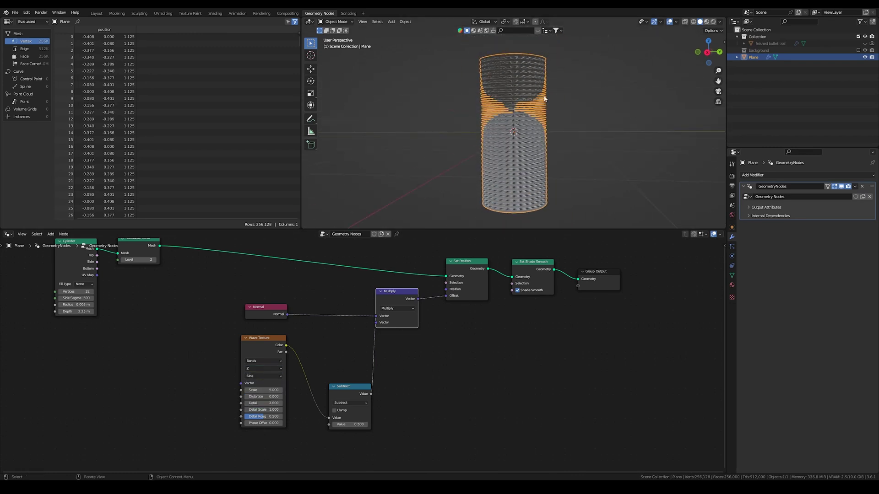
pyautogui.moveTo(545, 99); pyautogui.dragTo(512, 119, button='middle')
pyautogui.scroll(3, 550, 136)
pyautogui.scroll(-2, 512, 120)
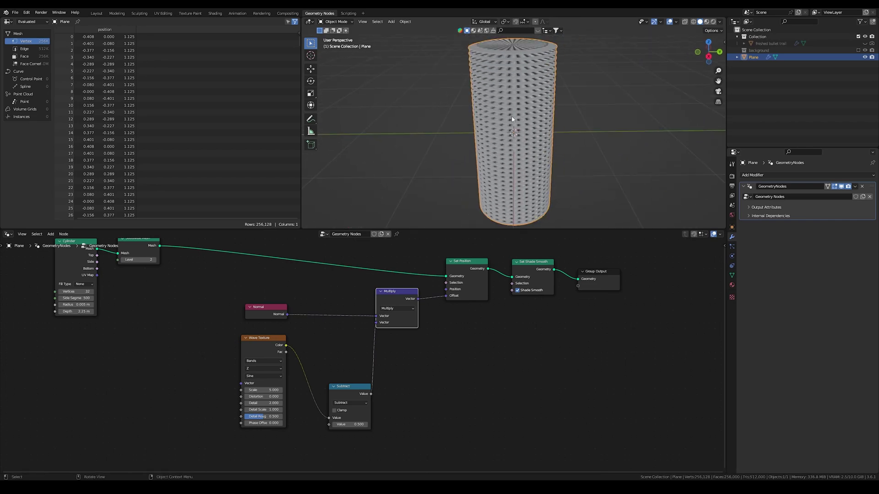
pyautogui.scroll(1, 137, 353)
pyautogui.scroll(3, 522, 132)
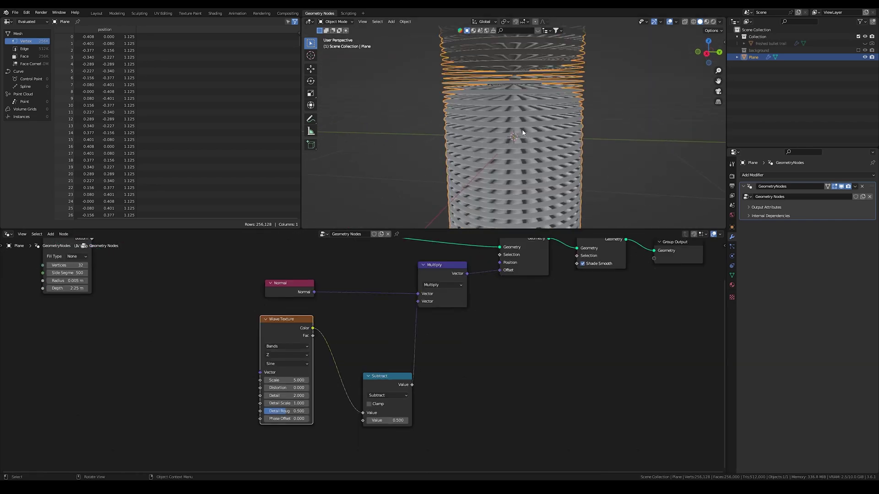
pyautogui.scroll(2, 523, 132)
pyautogui.moveTo(522, 142); pyautogui.dragTo(499, 131, button='middle')
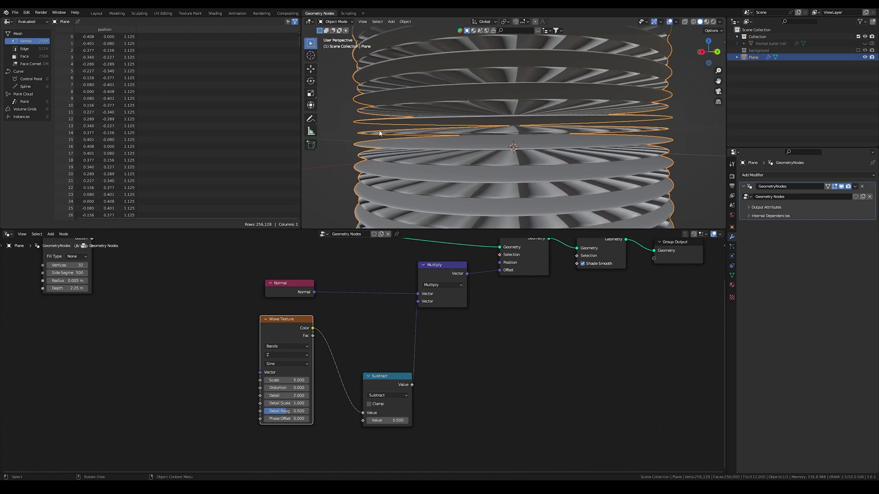
# Move the Subtract node up beside the Wave Texture and add a Combine XYZ node below the Multiply node.
pyautogui.moveTo(387, 386); pyautogui.dragTo(371, 344)
pyautogui.moveTo(462, 337); pyautogui.dragTo(450, 340, button='middle')
pyautogui.hotkey('shift', 'a')
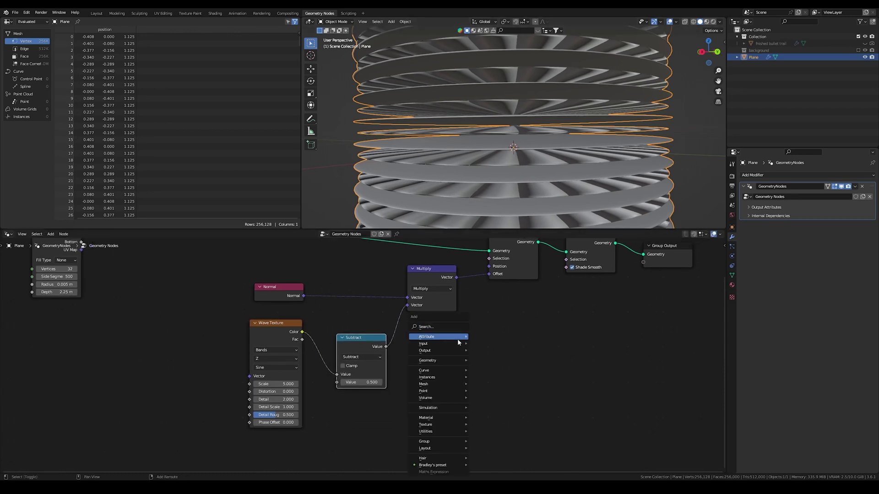
pyautogui.write('com')
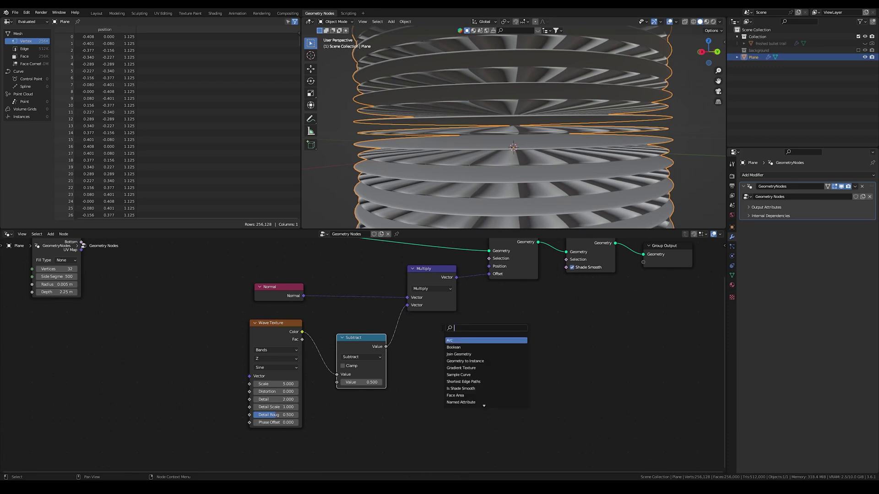
pyautogui.press('Down')
pyautogui.press('Return')
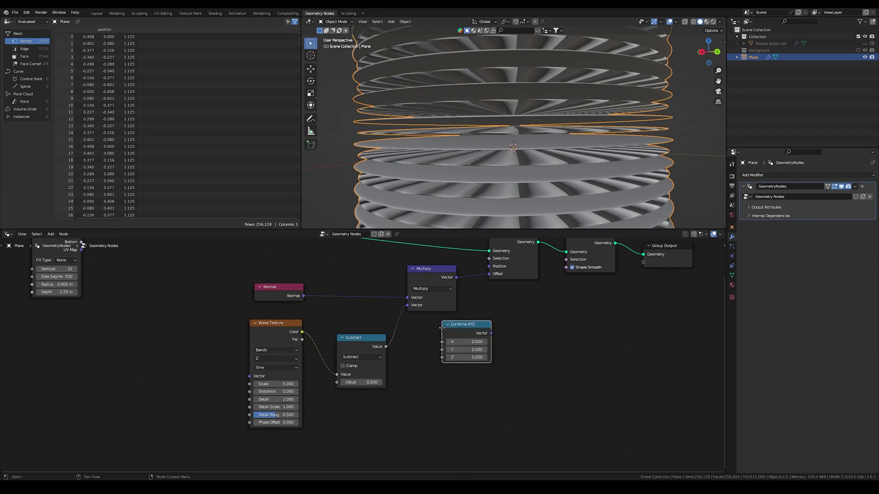
pyautogui.click(445, 335)
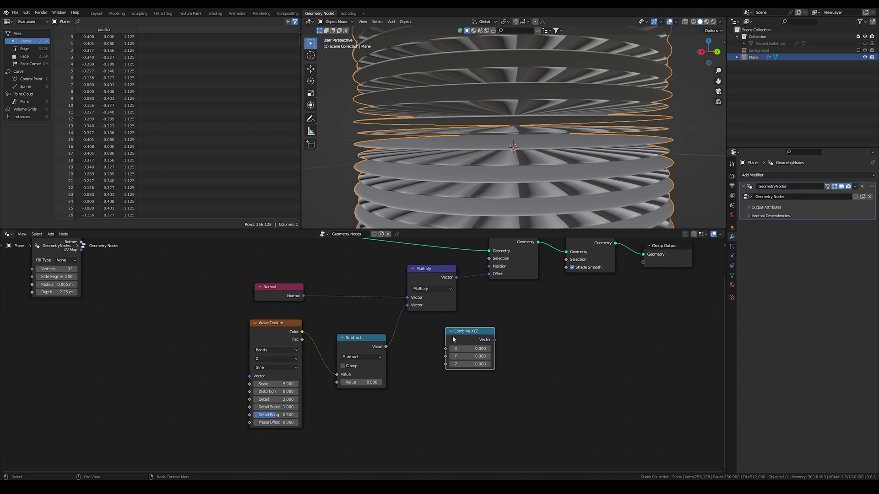
pyautogui.moveTo(454, 339); pyautogui.dragTo(424, 340)
# Add a Mix node set to Color and insert it on the link between Multiply and Set Position's Offset.
pyautogui.hotkey('shift', 'a')
pyautogui.write('ma')
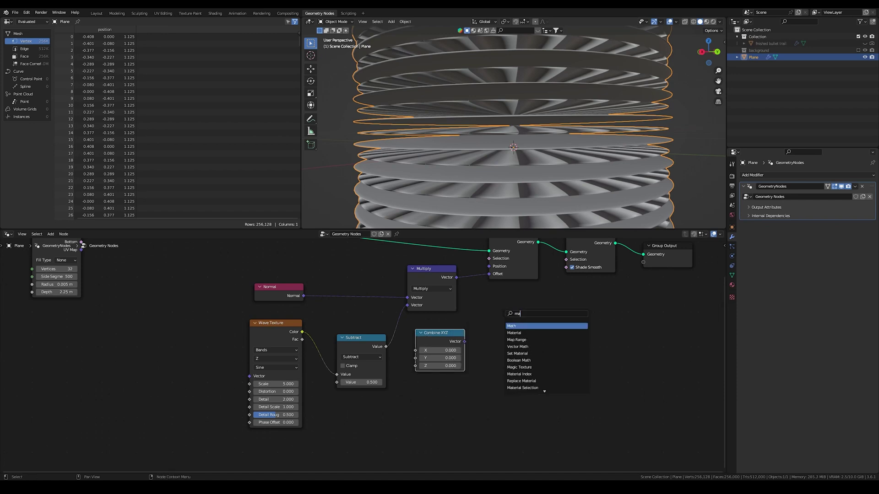
pyautogui.press('BackSpace')
pyautogui.write('ix')
pyautogui.press('Return')
pyautogui.click(503, 314)
pyautogui.click(517, 331)
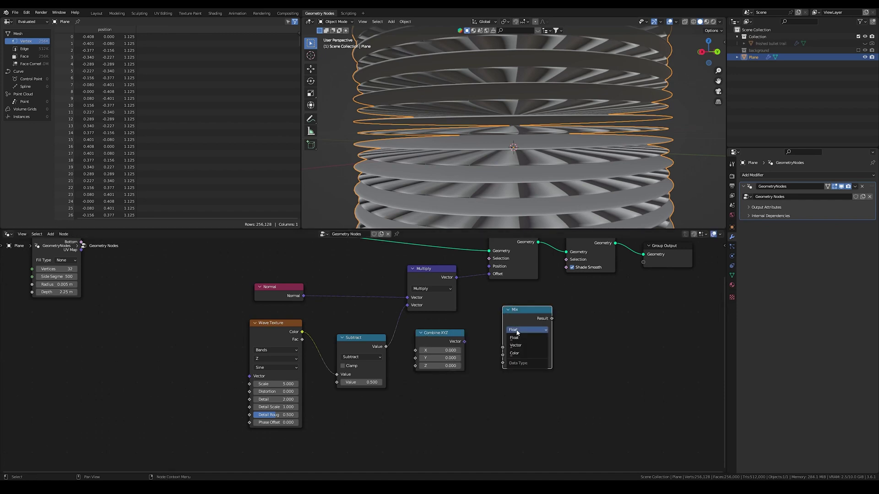
pyautogui.click(515, 353)
pyautogui.moveTo(533, 321); pyautogui.dragTo(499, 270)
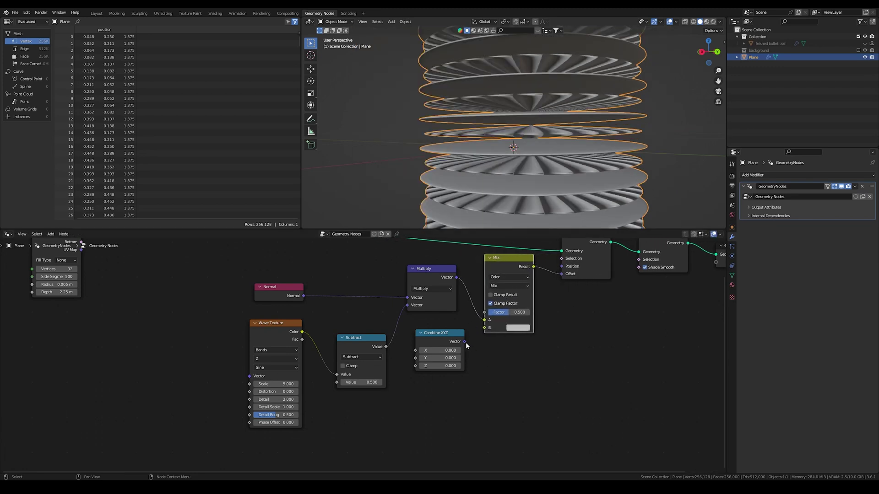
# Connect Combine XYZ's Vector to the Mix node's B input and set the mix factor to 0.975.
pyautogui.moveTo(464, 341); pyautogui.dragTo(529, 315)
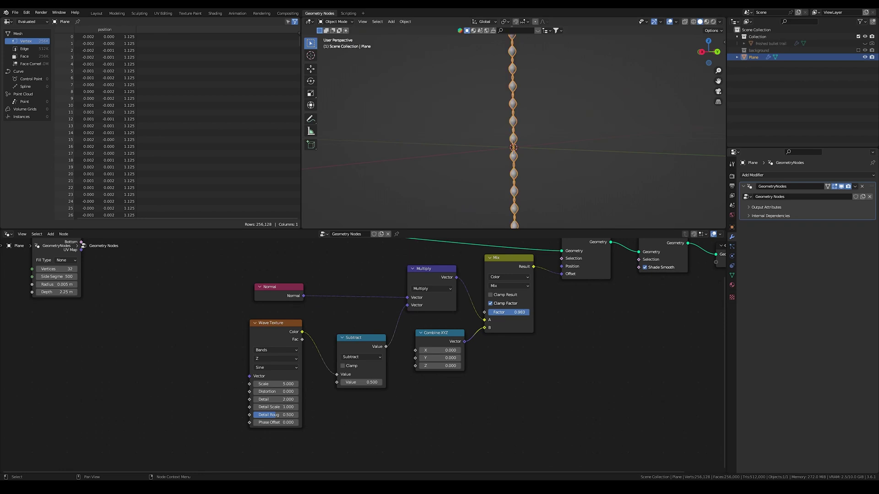
pyautogui.click(525, 314)
pyautogui.write('0.975')
pyautogui.press('Return')
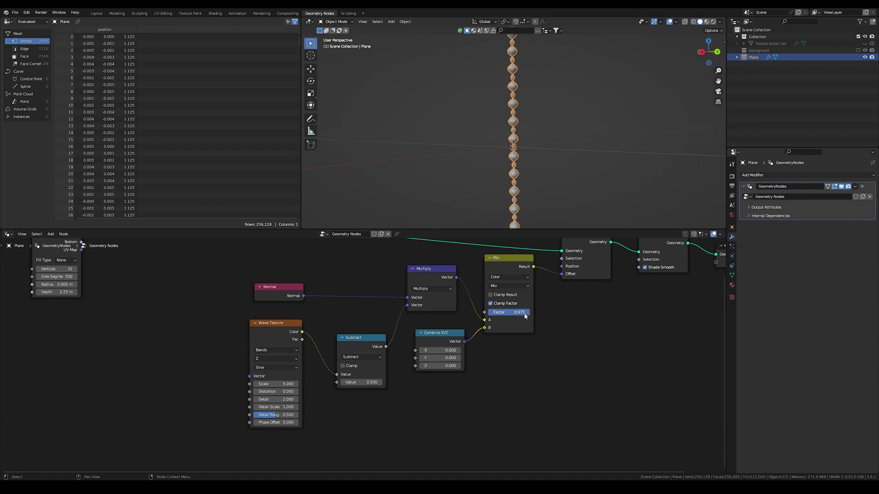
# Add a Position node to the lower left of the Wave Texture, leaving room for another node between them.
pyautogui.moveTo(512, 160); pyautogui.dragTo(489, 152, button='middle')
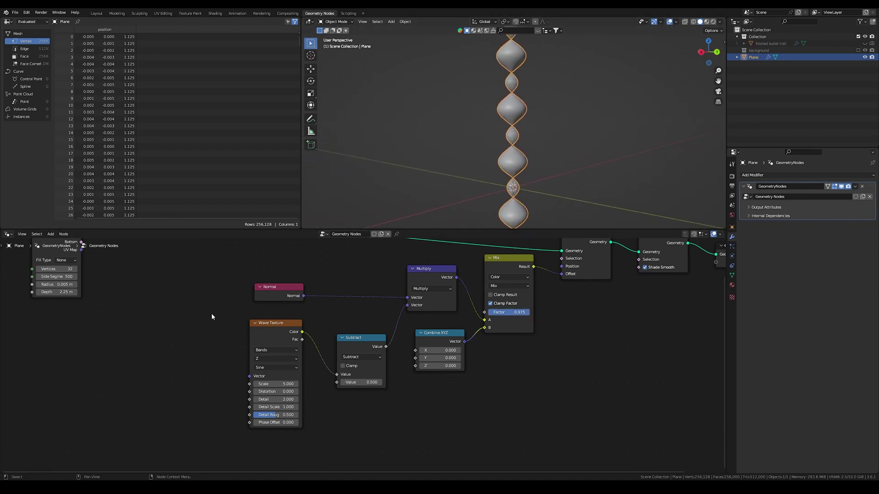
pyautogui.hotkey('shift', 'a')
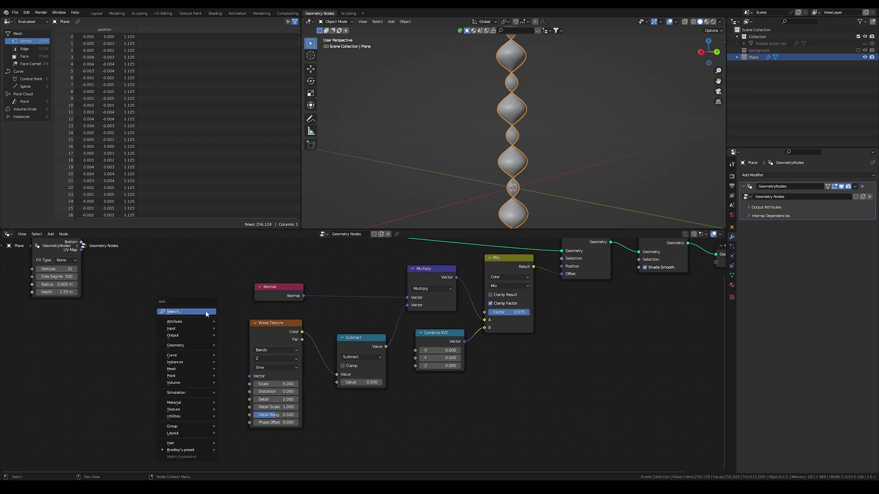
pyautogui.click(207, 314)
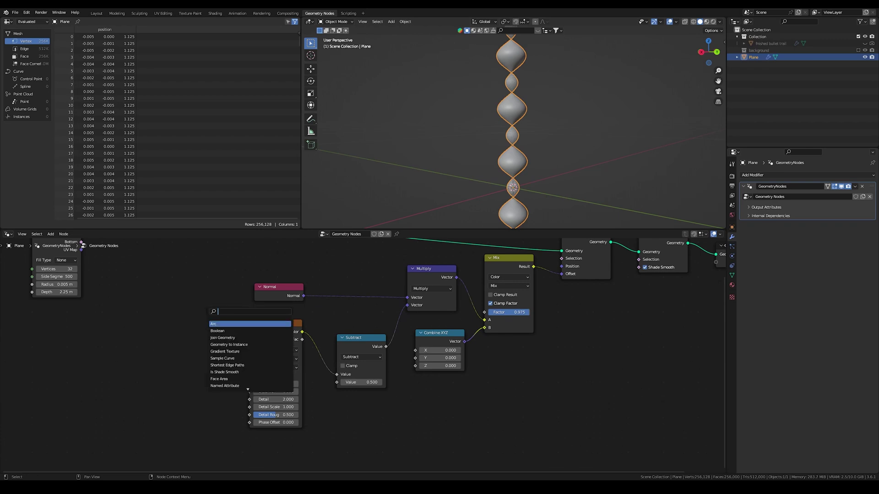
pyautogui.write('position')
pyautogui.press('Return')
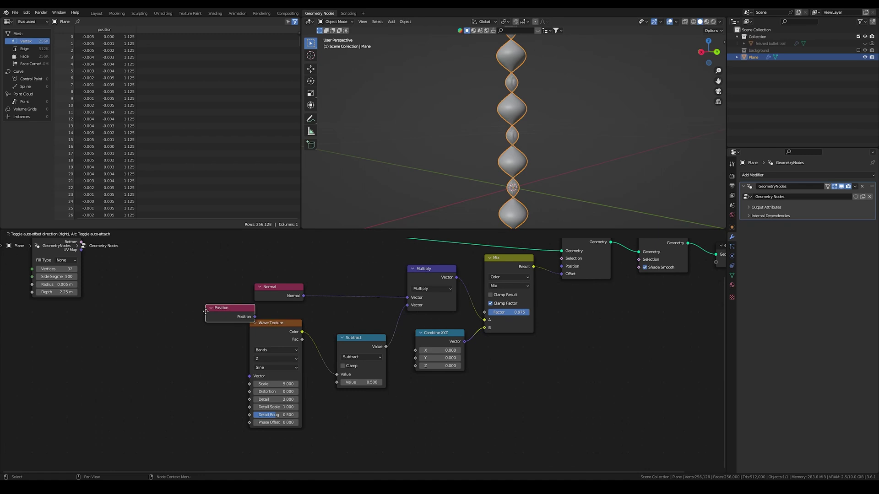
pyautogui.click(89, 380)
# Add a Vector Math Add node and chain Position through it into the Wave Texture's Vector input.
pyautogui.hotkey('shift', 'a')
pyautogui.click(153, 329)
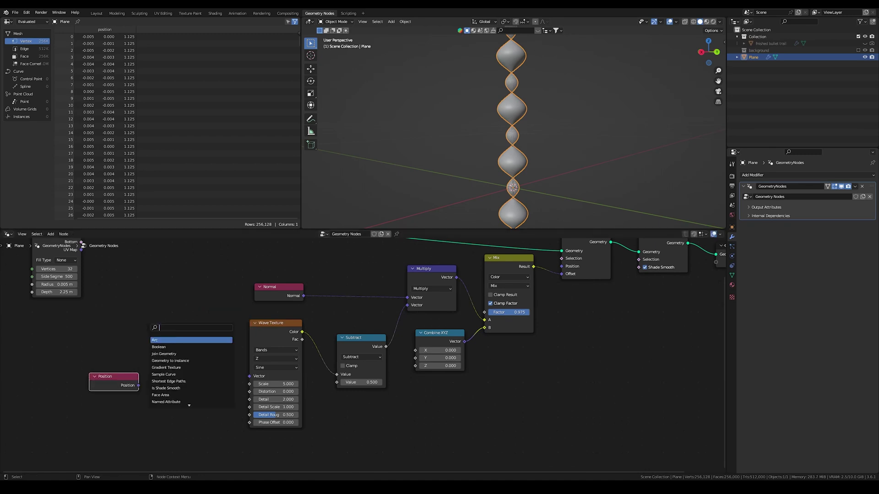
pyautogui.write('vec m')
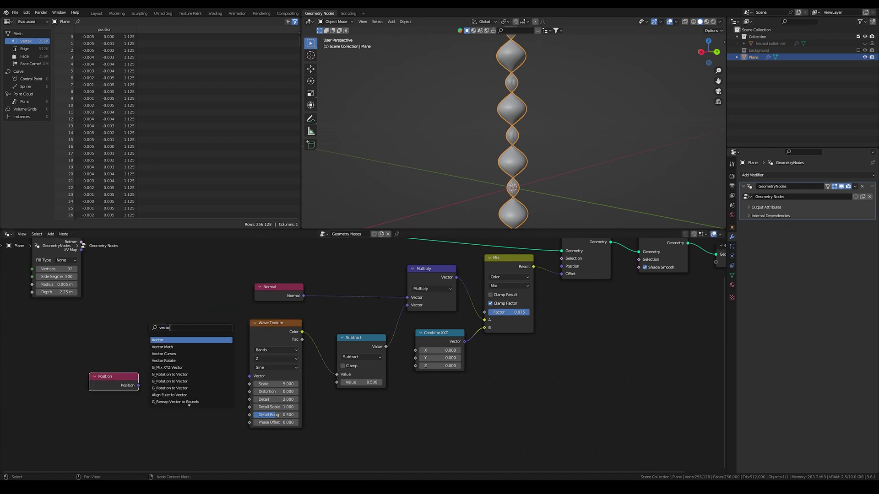
pyautogui.press('Return')
pyautogui.click(172, 352)
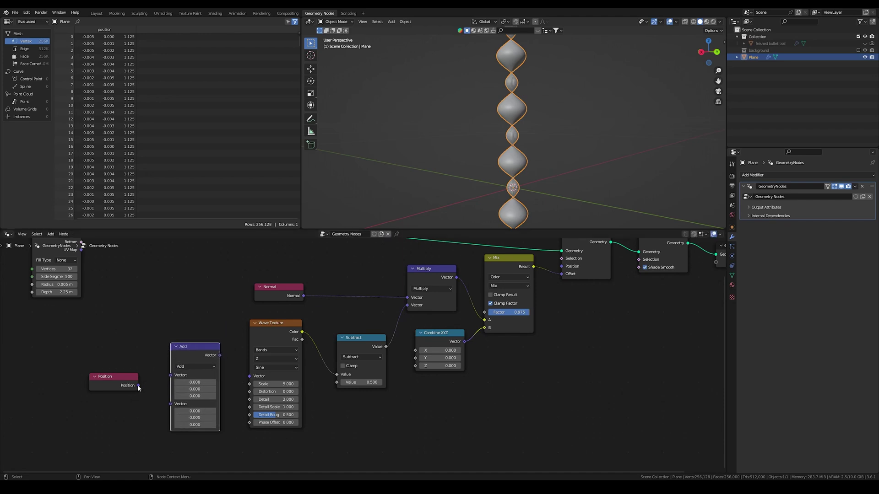
pyautogui.moveTo(139, 387); pyautogui.dragTo(253, 377)
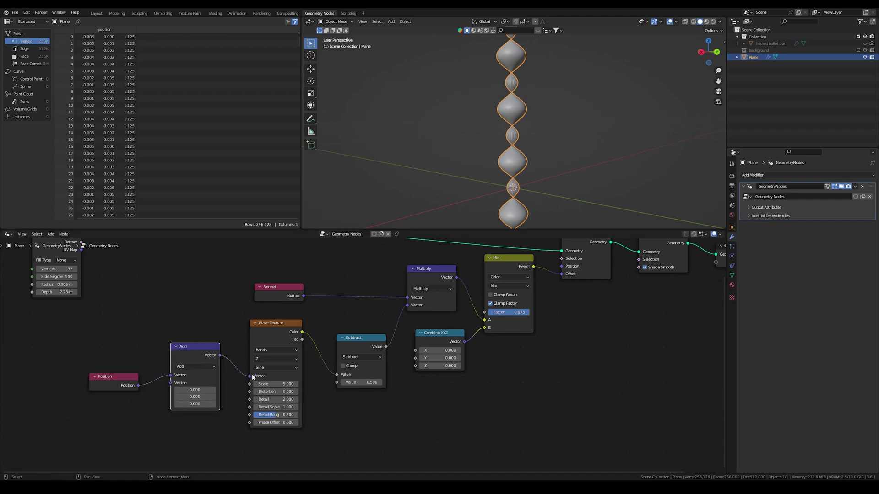
# Test shifting the wave along the trail with the Add node's Z value at 2.4, and reset it to 0.
pyautogui.moveTo(195, 403)
pyautogui.mouseDown()
pyautogui.moveTo(259, 404)
pyautogui.moveTo(226, 404)
pyautogui.moveTo(241, 404)
pyautogui.mouseUp()
pyautogui.scroll(-6, 585, 173)
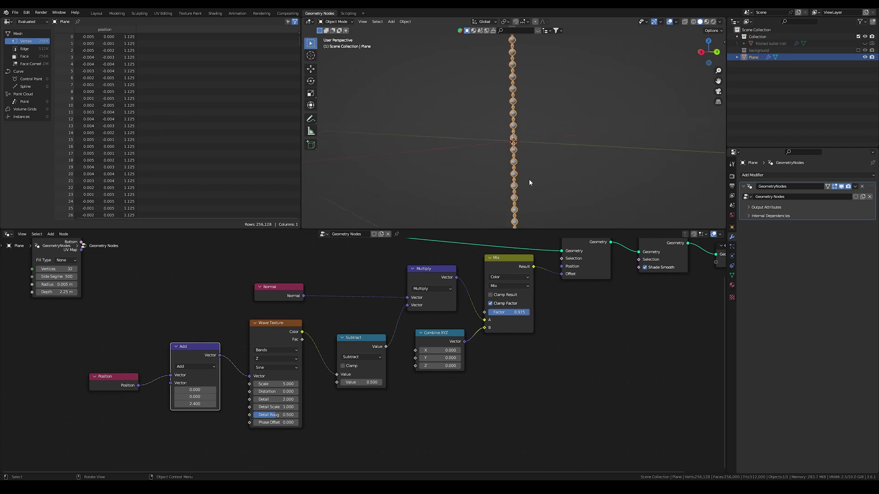
pyautogui.moveTo(528, 178); pyautogui.dragTo(503, 180, button='middle')
pyautogui.scroll(6, 511, 169)
pyautogui.scroll(3, 513, 169)
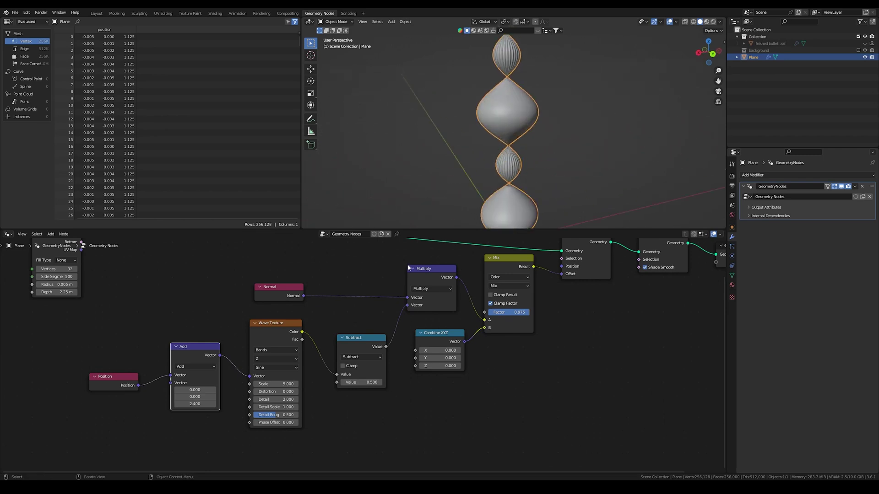
pyautogui.click(196, 403)
pyautogui.press('Return')
pyautogui.click(195, 404)
pyautogui.write('0')
pyautogui.press('Return')
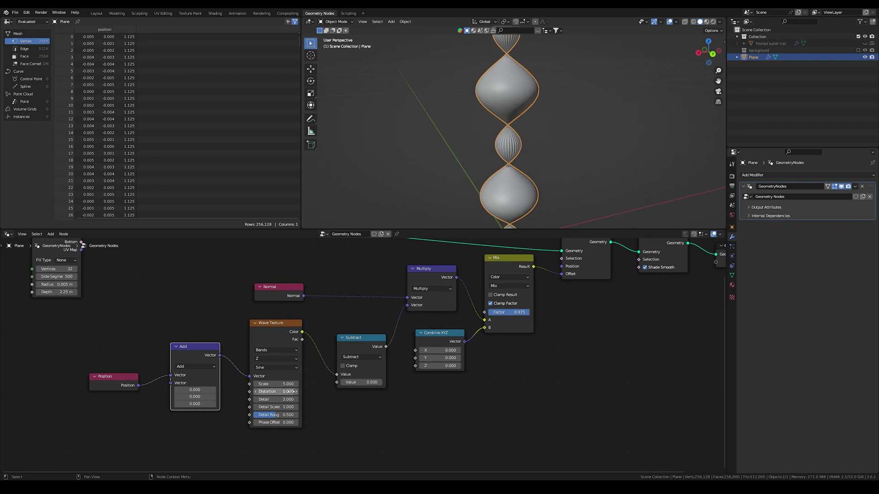
# Set the Mix node's factor to 0.99 to reduce the wave displacement.
pyautogui.scroll(-2, 353, 410)
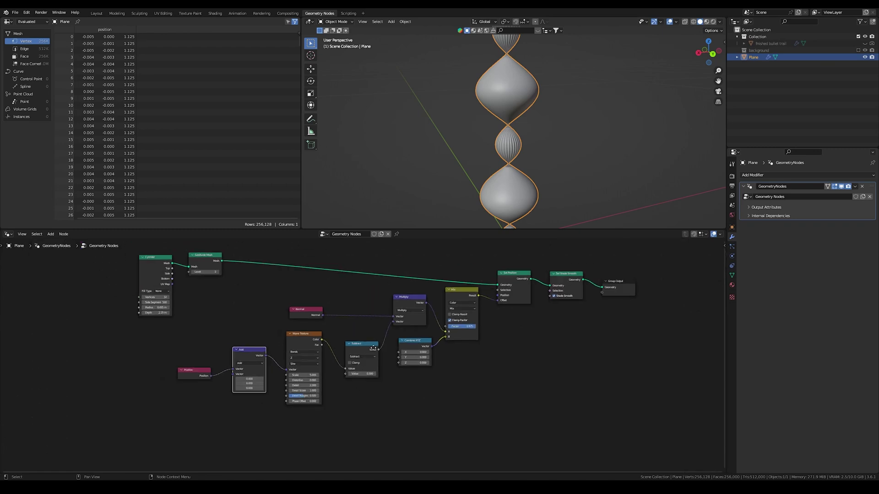
pyautogui.moveTo(373, 349); pyautogui.dragTo(343, 358, button='middle')
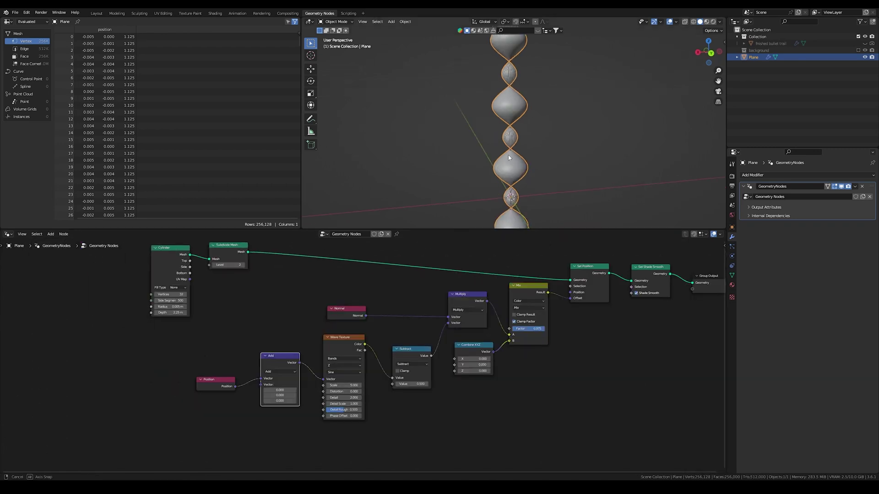
pyautogui.scroll(7, 521, 148)
pyautogui.scroll(-4, 507, 174)
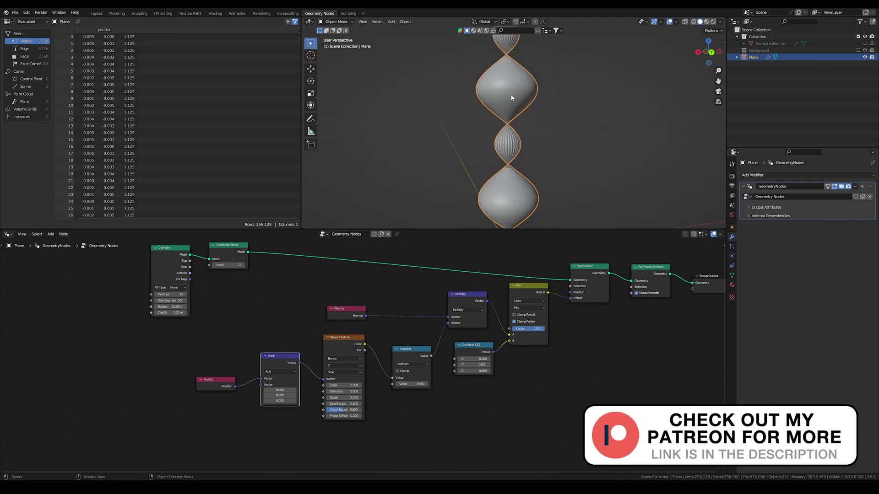
pyautogui.scroll(3, 495, 341)
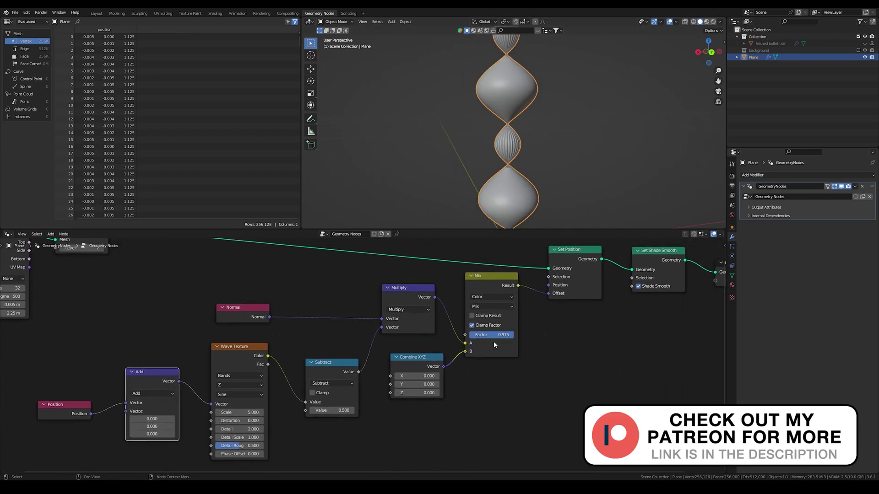
pyautogui.moveTo(512, 334); pyautogui.dragTo(513, 334)
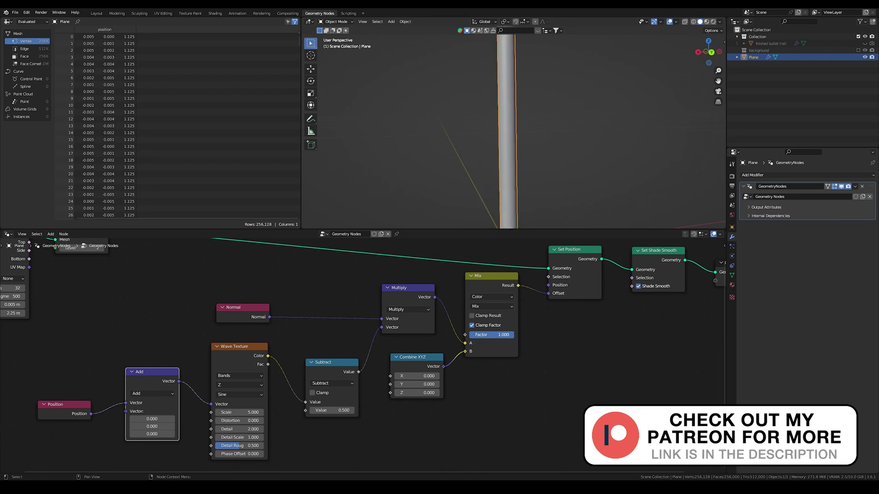
pyautogui.click(505, 335)
pyautogui.write('0.99')
pyautogui.press('Return')
# Try a factor of 0.999 on the Mix node for a very faint wave displacement.
pyautogui.click(505, 335)
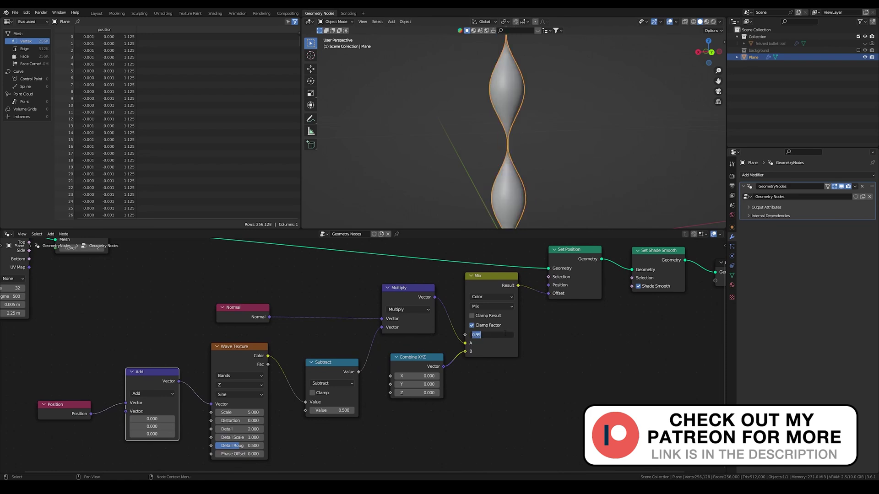
pyautogui.write('0.99')
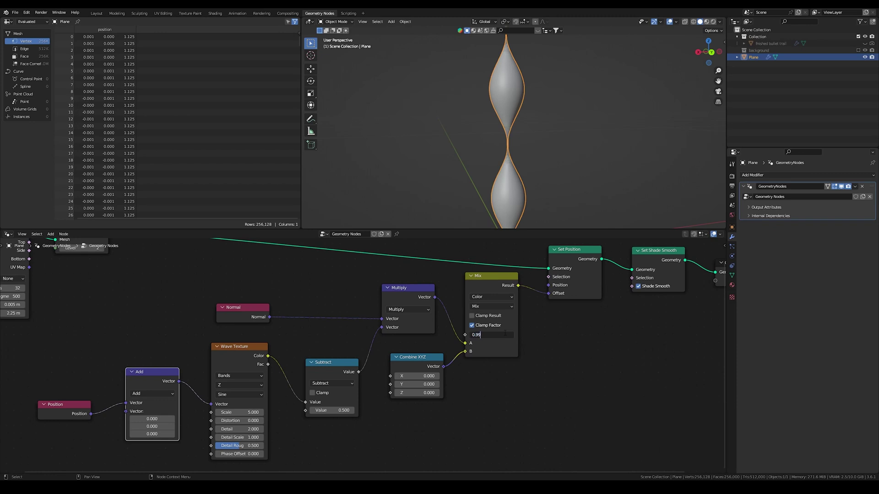
pyautogui.press('Return')
pyautogui.scroll(-3, 571, 111)
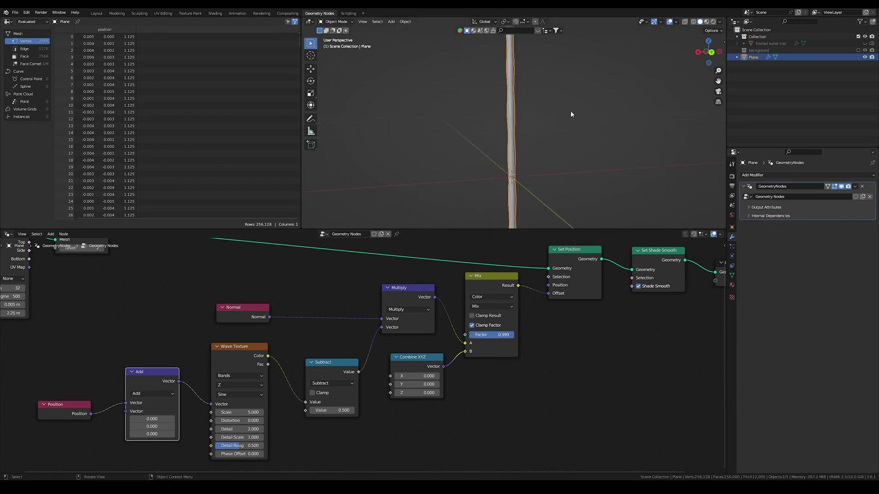
# Set the Mix node's factor to 0.998 and deselect the trail object.
pyautogui.click(501, 335)
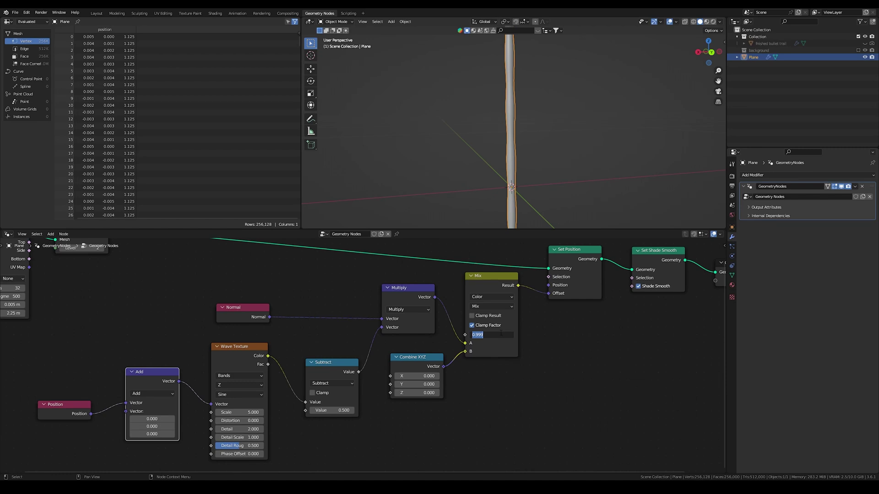
pyautogui.write('0')
pyautogui.write('.998')
pyautogui.press('Return')
pyautogui.moveTo(545, 115)
pyautogui.mouseDown(button='middle')
pyautogui.moveTo(553, 106)
pyautogui.moveTo(515, 116)
pyautogui.moveTo(483, 162)
pyautogui.mouseUp(button='middle')
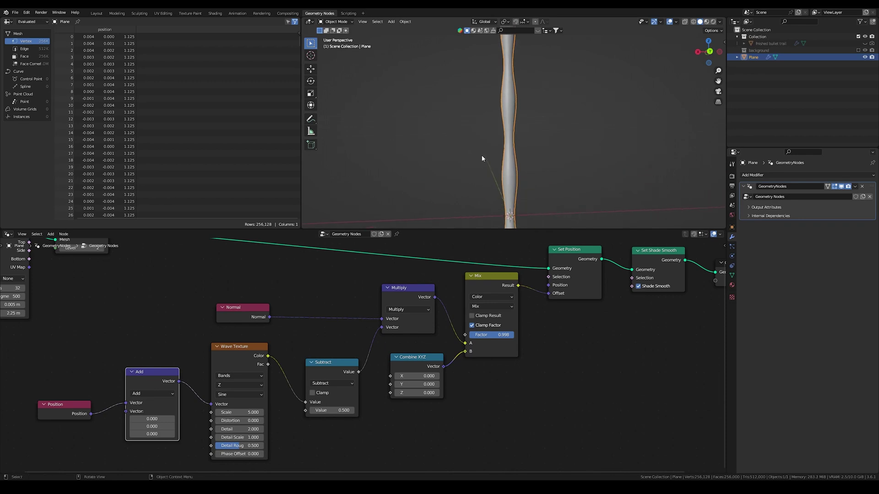
pyautogui.scroll(-2, 526, 306)
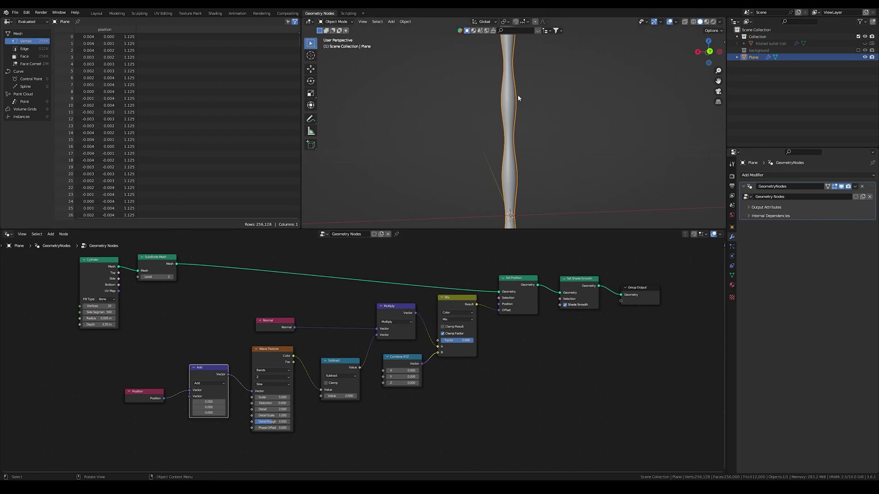
pyautogui.scroll(-5, 510, 137)
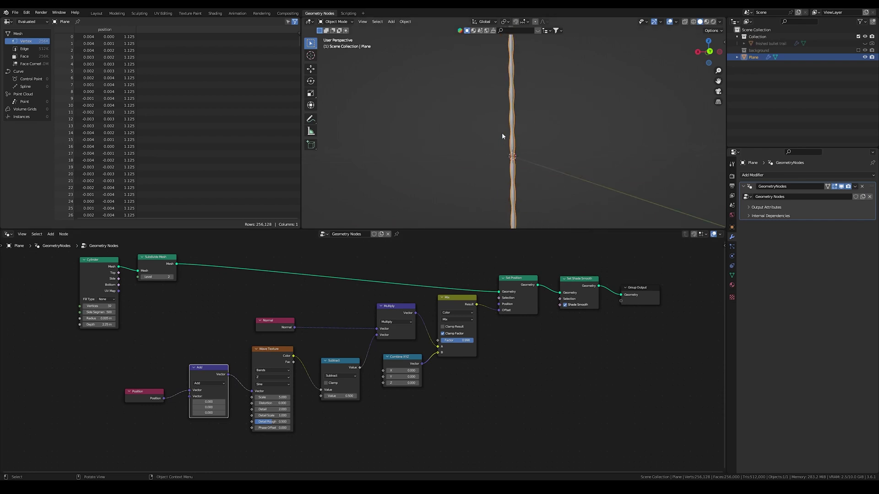
pyautogui.click(548, 114)
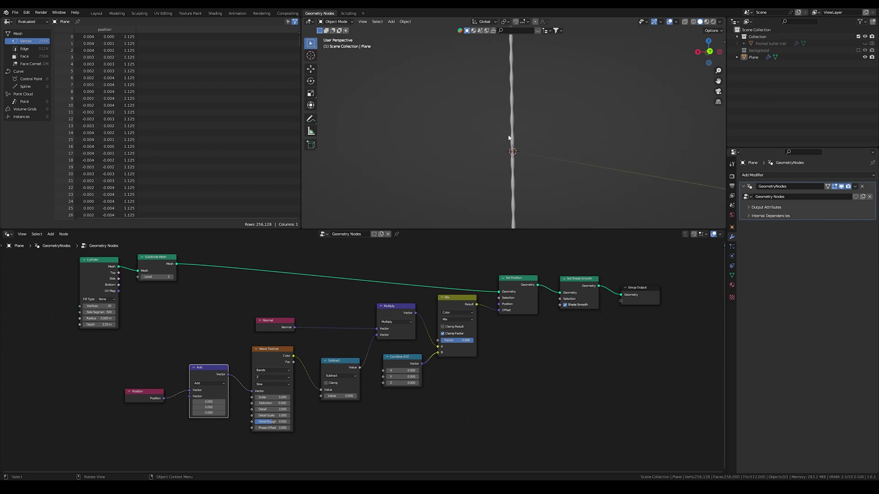
pyautogui.moveTo(534, 130); pyautogui.dragTo(513, 128, button='middle')
pyautogui.scroll(4, 513, 128)
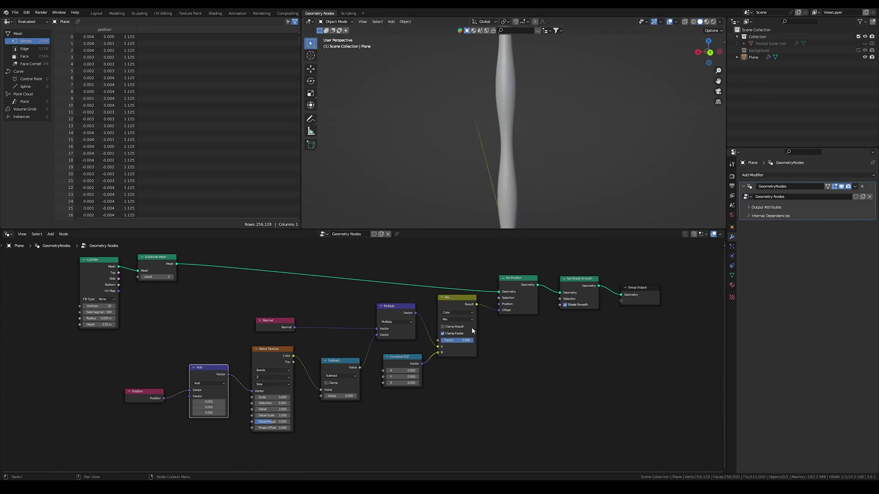
# Duplicate the whole wave displacement chain, from Position and Normal through Mix, and place the copy directly below the original.
pyautogui.scroll(-2, 478, 356)
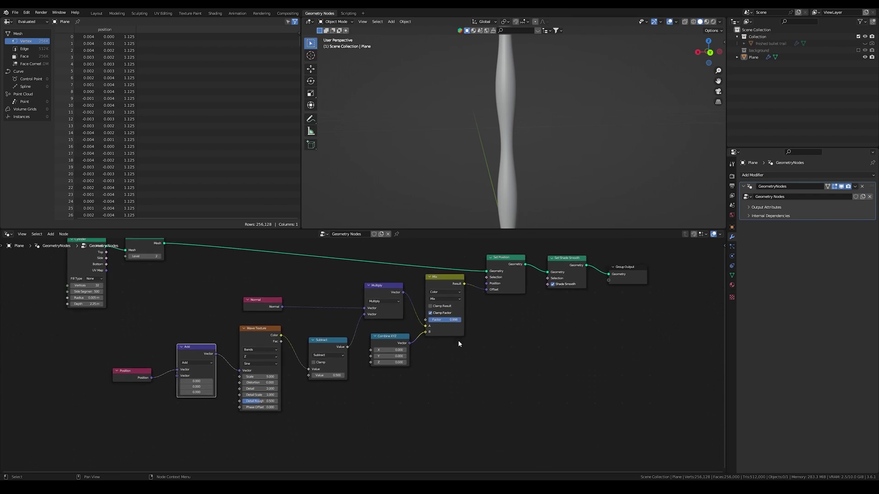
pyautogui.moveTo(447, 352); pyautogui.dragTo(452, 333, button='middle')
pyautogui.scroll(-2, 452, 333)
pyautogui.moveTo(231, 282); pyautogui.dragTo(442, 363)
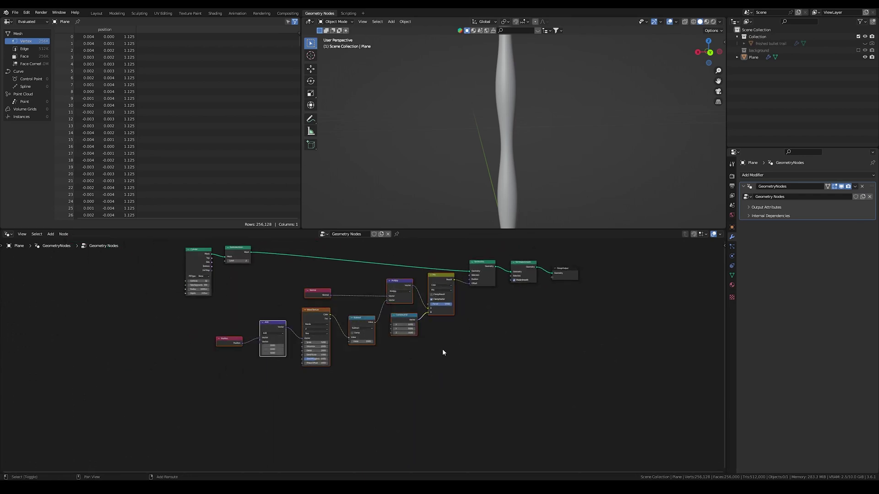
pyautogui.hotkey('shift', 'd')
pyautogui.click(443, 440)
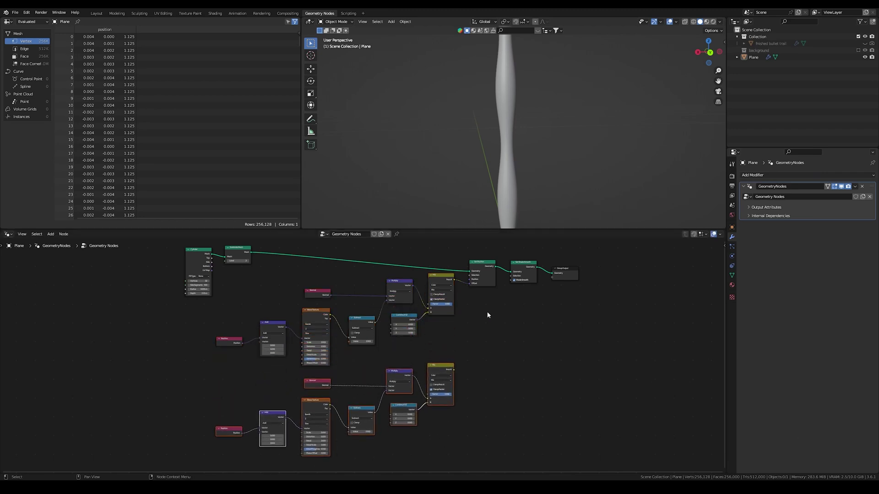
pyautogui.click(458, 347)
# Duplicate the lower Mix node beneath Set Position and combine both chains' Mix results through it into Set Position's Offset.
pyautogui.click(444, 372)
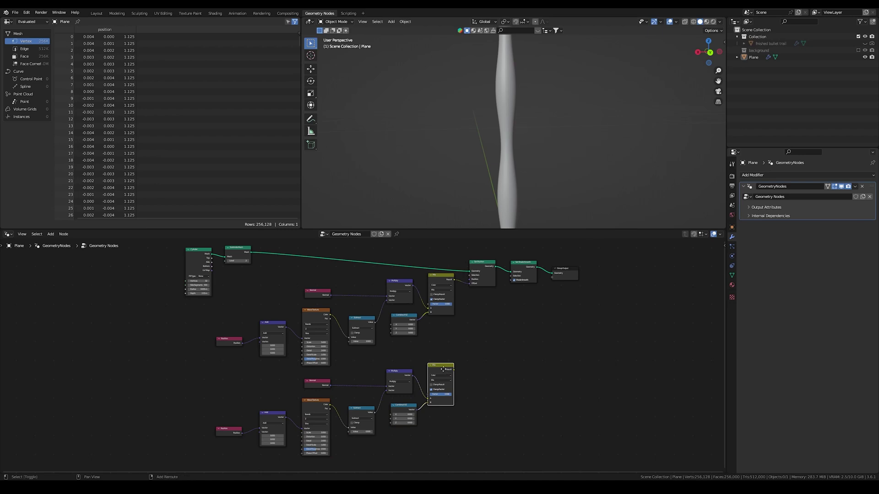
pyautogui.hotkey('shift', 'd')
pyautogui.click(488, 320)
pyautogui.moveTo(453, 281); pyautogui.dragTo(473, 350)
pyautogui.moveTo(498, 317); pyautogui.dragTo(469, 284)
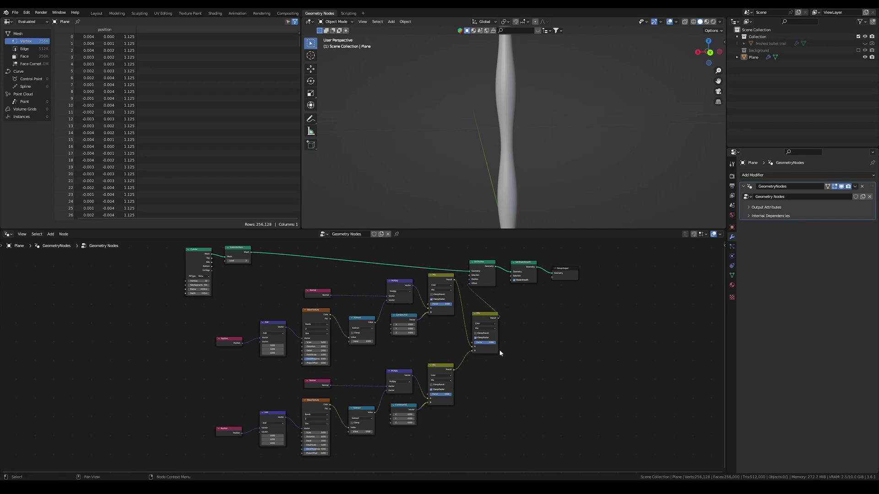
# Change the blending mode of the Mix node that combines both wave chains to Screen.
pyautogui.scroll(5, 501, 353)
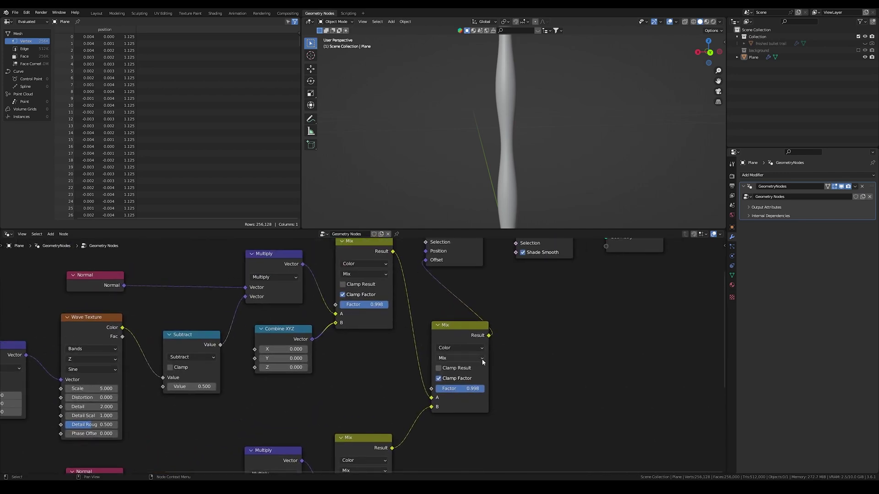
pyautogui.click(456, 357)
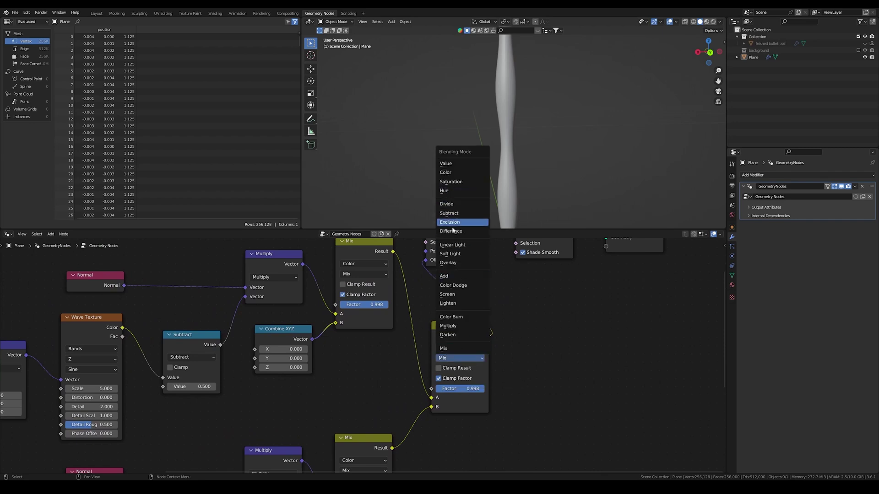
pyautogui.click(455, 296)
pyautogui.scroll(-2, 513, 334)
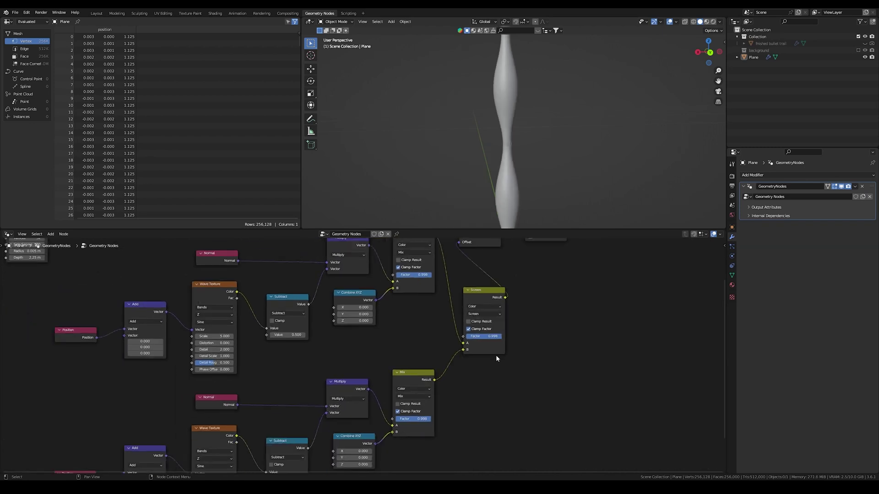
# Try a scale of 10 on the lower chain's Wave Texture.
pyautogui.moveTo(447, 401); pyautogui.dragTo(520, 322, button='middle')
pyautogui.scroll(-1, 371, 368)
pyautogui.moveTo(321, 362); pyautogui.dragTo(356, 344, button='middle')
pyautogui.scroll(1, 357, 348)
pyautogui.click(320, 394)
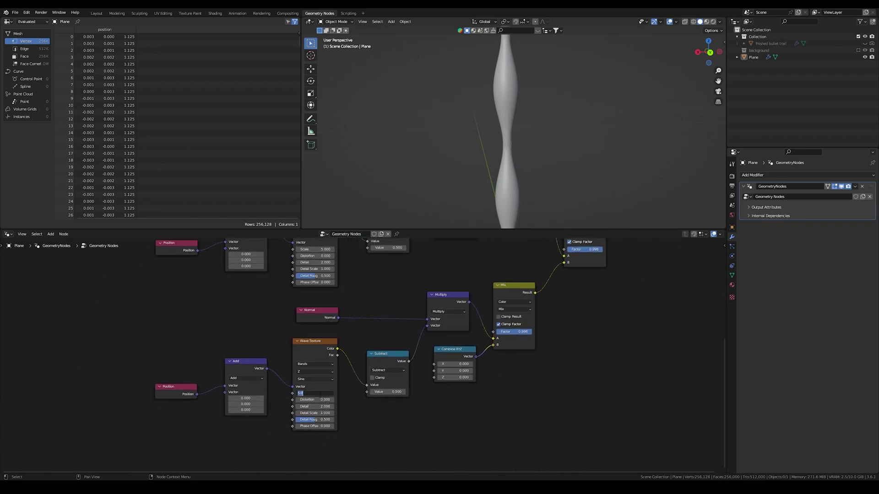
pyautogui.write('10')
pyautogui.press('Return')
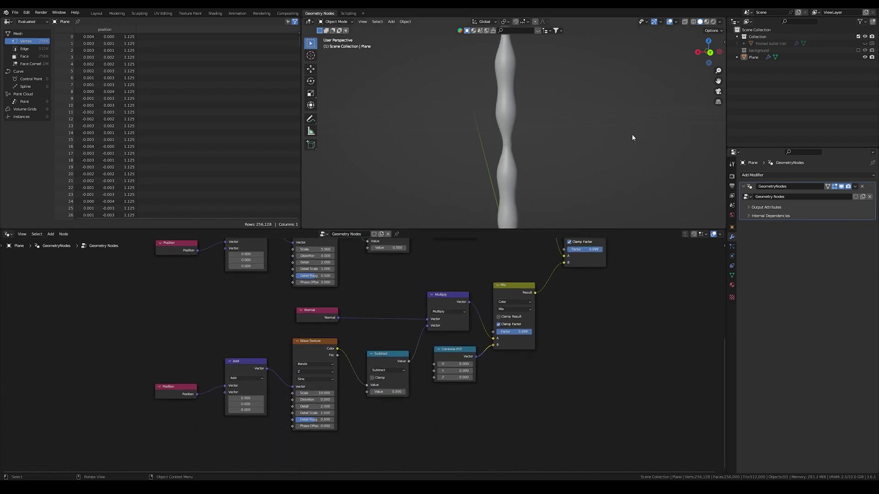
pyautogui.scroll(-4, 525, 152)
pyautogui.moveTo(518, 150); pyautogui.dragTo(504, 160, button='middle')
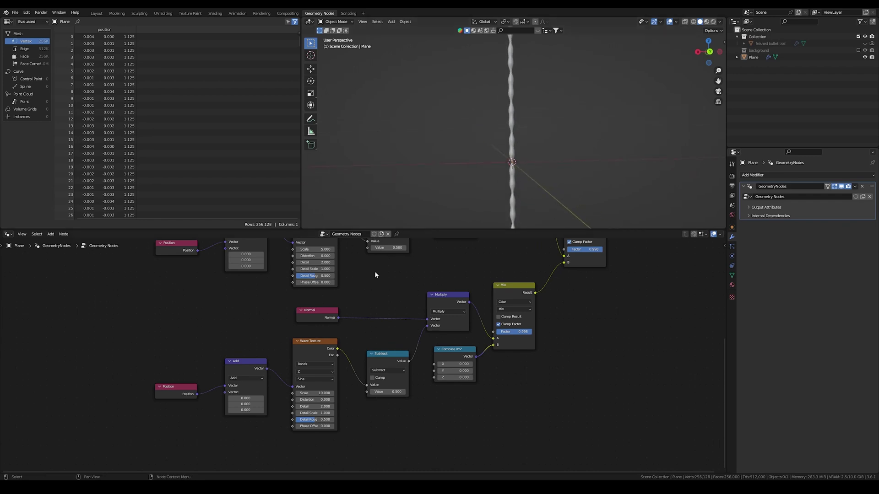
# Set the upper chain's Wave Texture scale to 1.5 for long, broad waves.
pyautogui.moveTo(375, 271); pyautogui.dragTo(346, 333, button='middle')
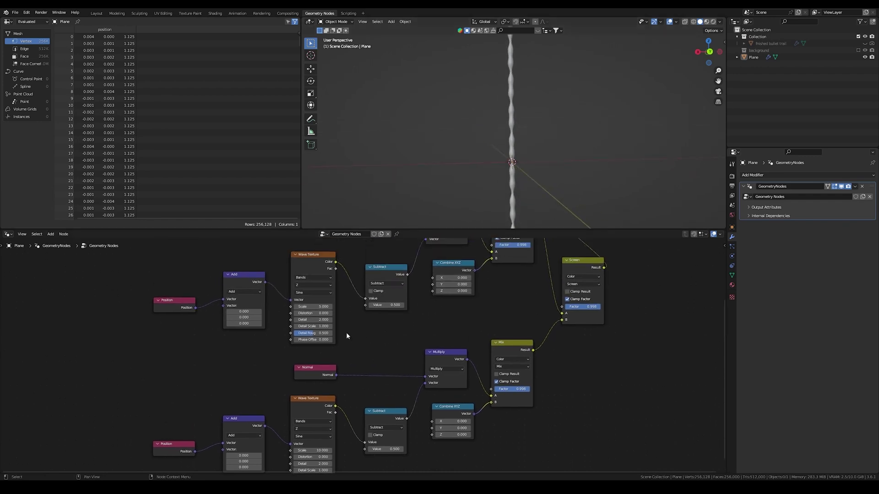
pyautogui.doubleClick(318, 306)
pyautogui.write('1.5')
pyautogui.press('Return')
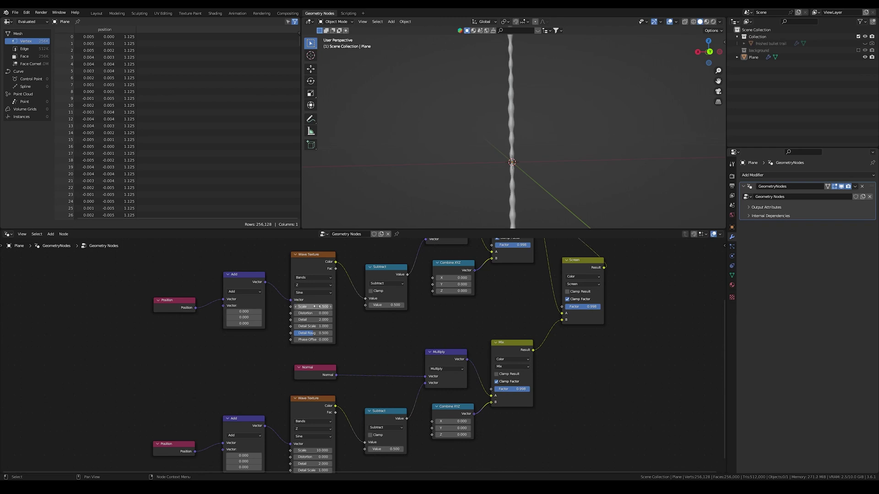
pyautogui.scroll(-7, 482, 163)
pyautogui.scroll(-6, 484, 167)
pyautogui.scroll(4, 484, 167)
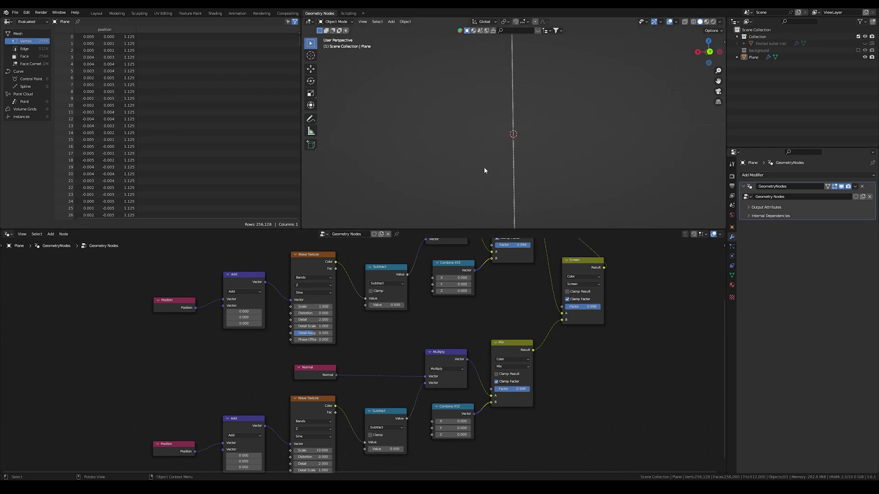
pyautogui.scroll(7, 493, 164)
pyautogui.scroll(2, 508, 177)
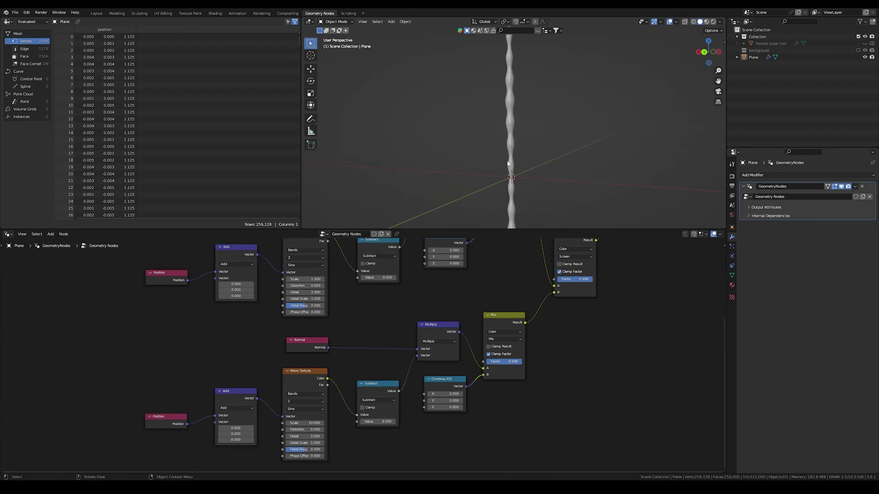
# Set the lower chain's Wave Texture scale to 50 for fine, tightly spaced ripples.
pyautogui.click(309, 424)
pyautogui.write('50')
pyautogui.press('Return')
pyautogui.moveTo(486, 112)
pyautogui.mouseDown(button='middle')
pyautogui.moveTo(505, 126)
pyautogui.moveTo(505, 152)
pyautogui.mouseUp(button='middle')
pyautogui.scroll(8, 506, 127)
pyautogui.scroll(2, 506, 153)
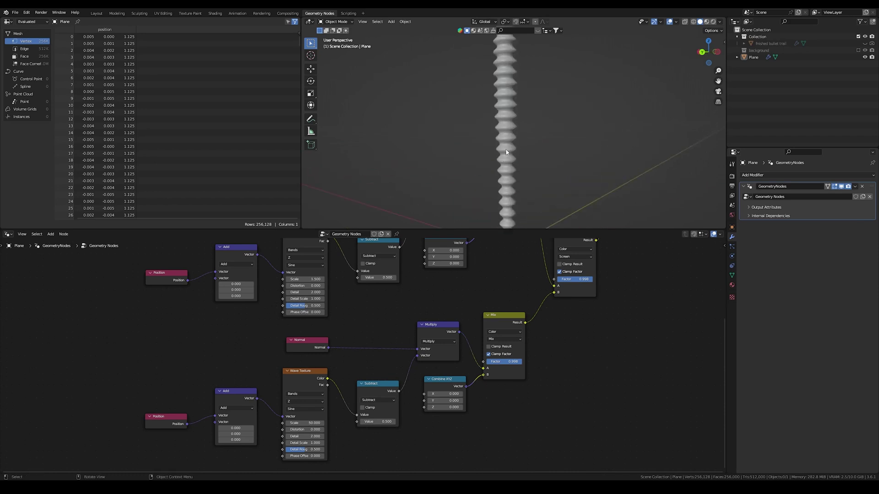
# Set the lower chain's Mix factor to 0.999 to soften the fine ripples along the trail.
pyautogui.click(512, 362)
pyautogui.write('0.999')
pyautogui.press('Return')
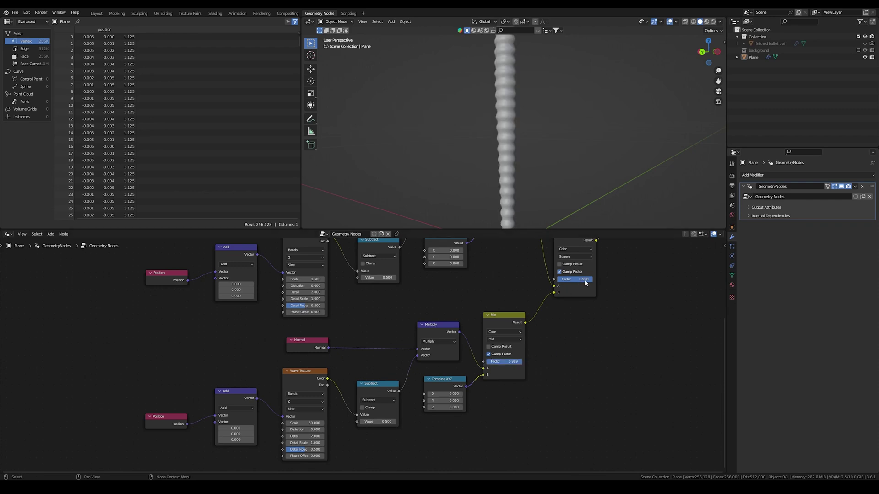
pyautogui.scroll(-6, 572, 315)
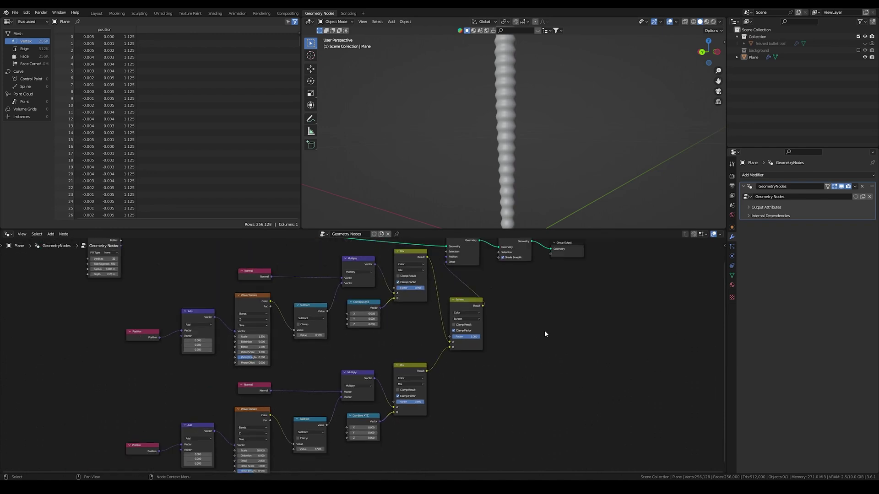
pyautogui.scroll(-3, 511, 135)
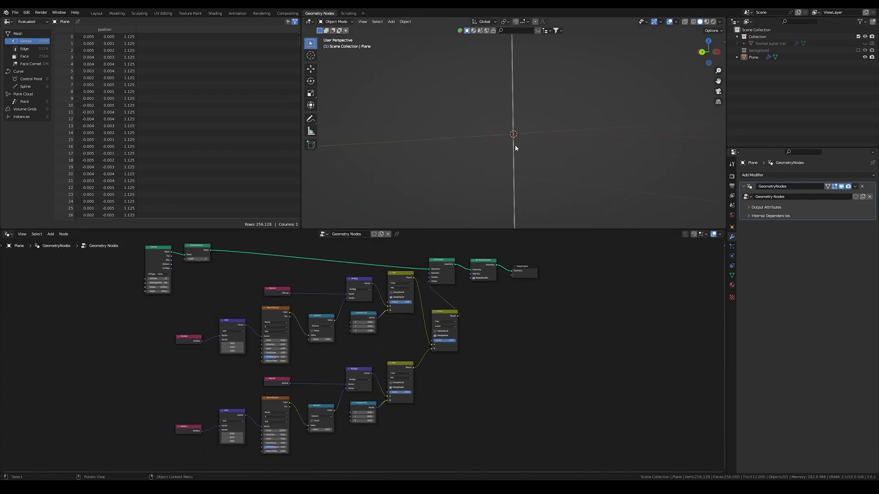
pyautogui.scroll(4, 516, 148)
pyautogui.scroll(-5, 516, 148)
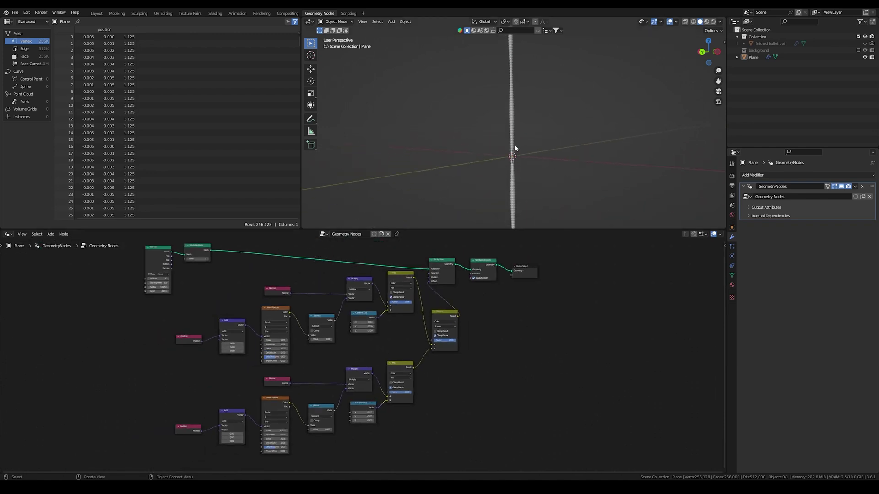
pyautogui.scroll(-1, 515, 148)
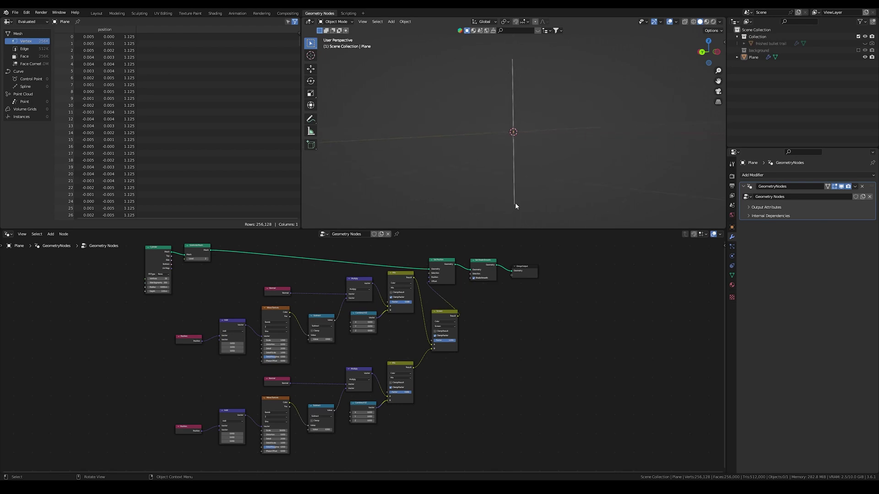
pyautogui.scroll(1, 516, 207)
pyautogui.moveTo(486, 189); pyautogui.dragTo(508, 200, button='middle')
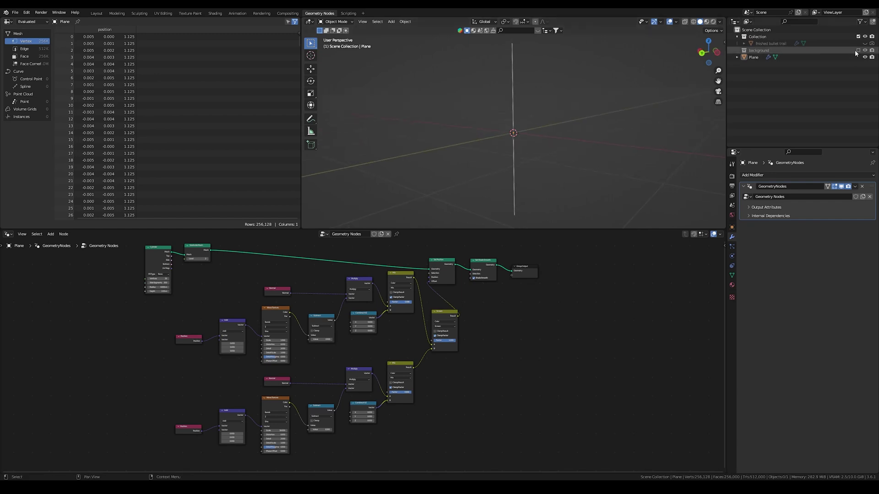
# Select the finished bullet trail, add the viewport-disable toggles to the outliner, and make that object visible for reference.
pyautogui.click(798, 43)
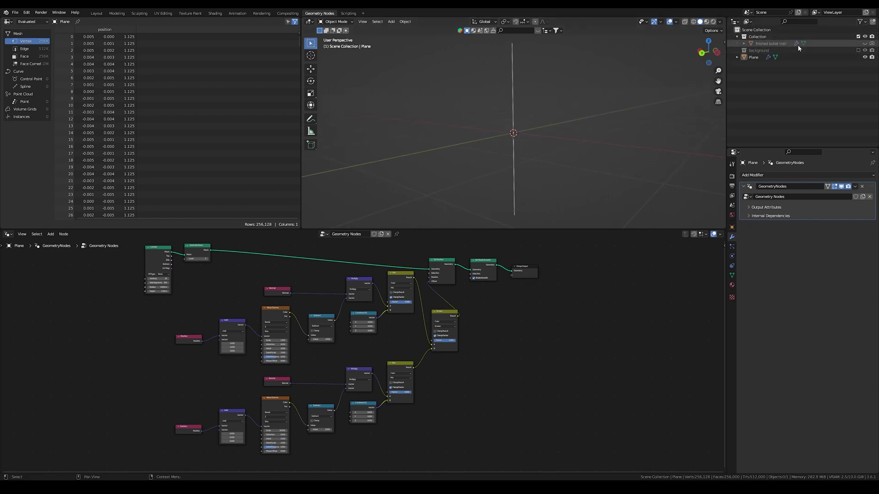
pyautogui.click(860, 22)
pyautogui.click(827, 44)
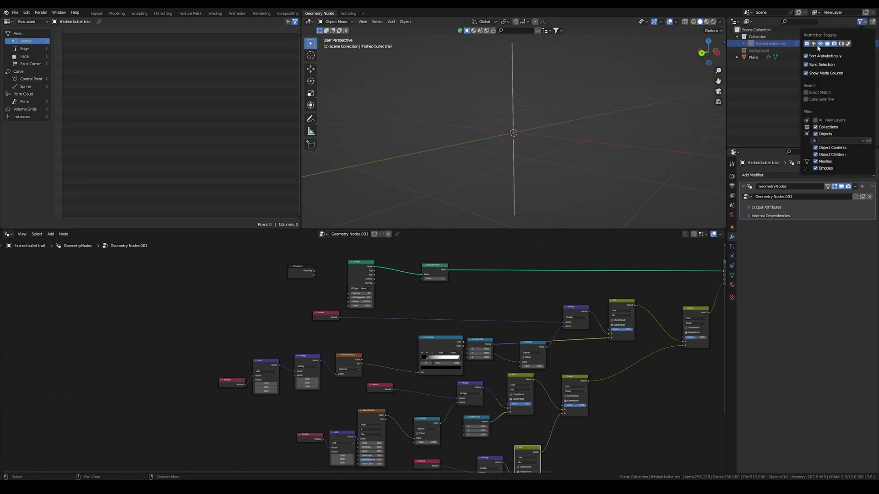
pyautogui.click(865, 43)
pyautogui.scroll(-3, 588, 128)
pyautogui.moveTo(589, 128); pyautogui.dragTo(462, 113, button='middle')
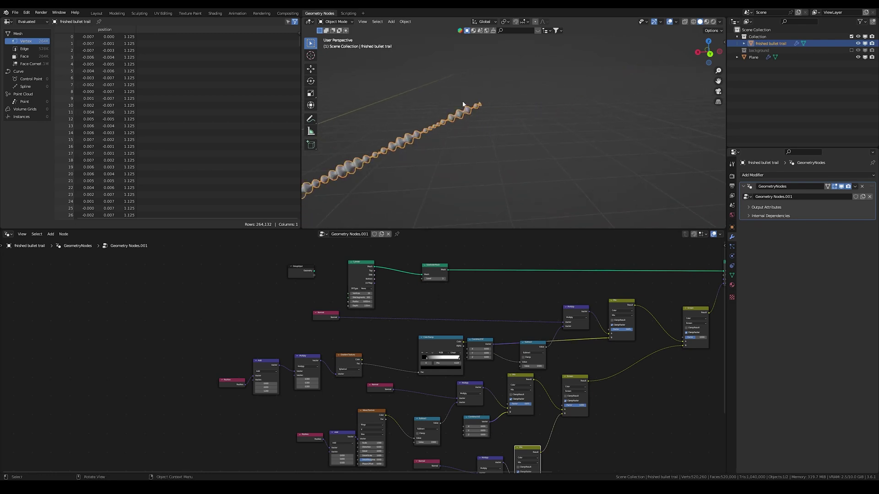
pyautogui.scroll(3, 463, 104)
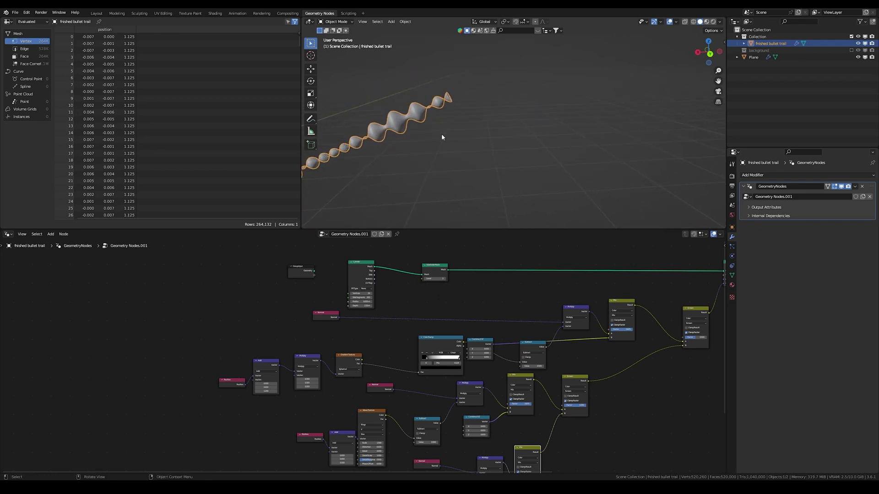
# Examine the finished bullet trail's shape and taper against the Plane trail in the viewport, leaving the Plane object selected.
pyautogui.keyDown('shift'); pyautogui.moveTo(442, 133); pyautogui.dragTo(530, 88, button='middle'); pyautogui.keyUp('shift')
pyautogui.scroll(-3, 417, 156)
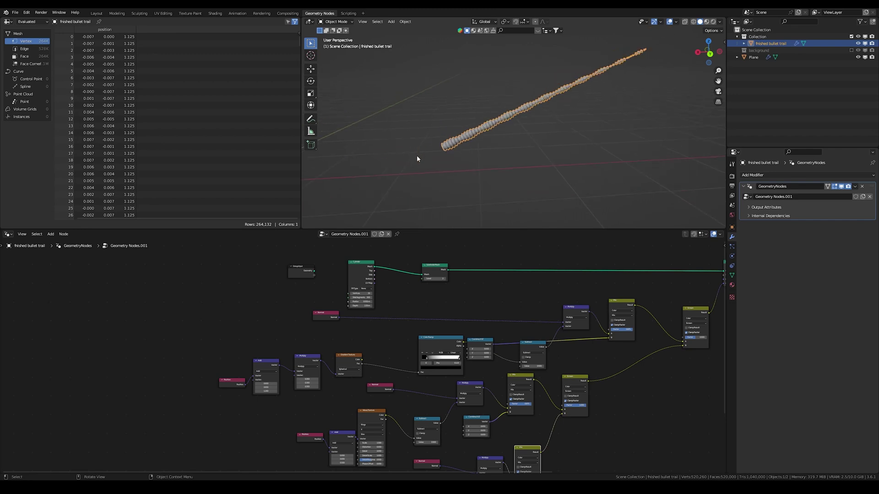
pyautogui.moveTo(462, 137); pyautogui.dragTo(401, 138, button='middle')
pyautogui.click(417, 138)
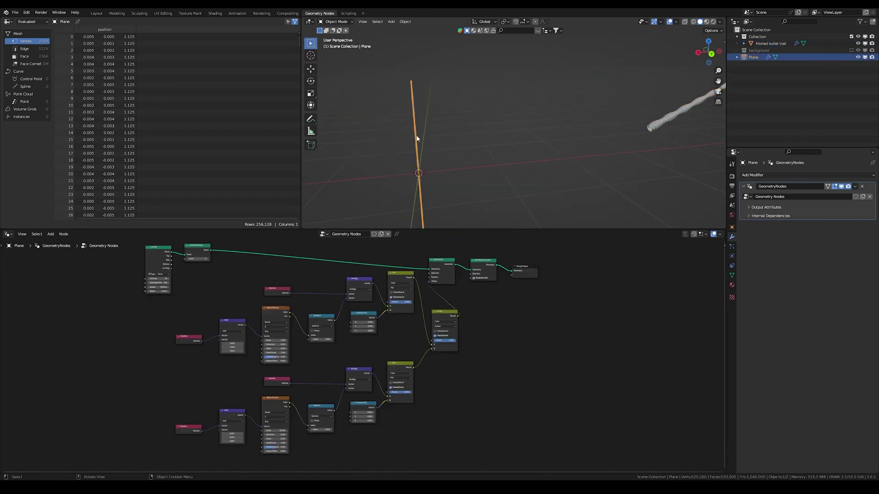
pyautogui.click(642, 116)
pyautogui.moveTo(642, 116); pyautogui.dragTo(653, 135, button='middle')
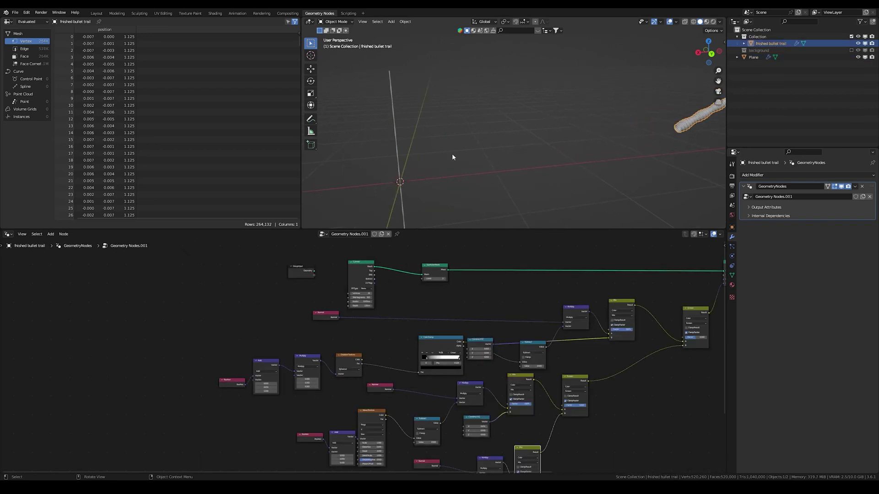
pyautogui.moveTo(452, 157)
pyautogui.mouseDown(button='middle')
pyautogui.moveTo(432, 146)
pyautogui.moveTo(561, 106)
pyautogui.moveTo(527, 110)
pyautogui.mouseUp(button='middle')
pyautogui.click(432, 146)
pyautogui.scroll(4, 432, 144)
pyautogui.scroll(3, 438, 155)
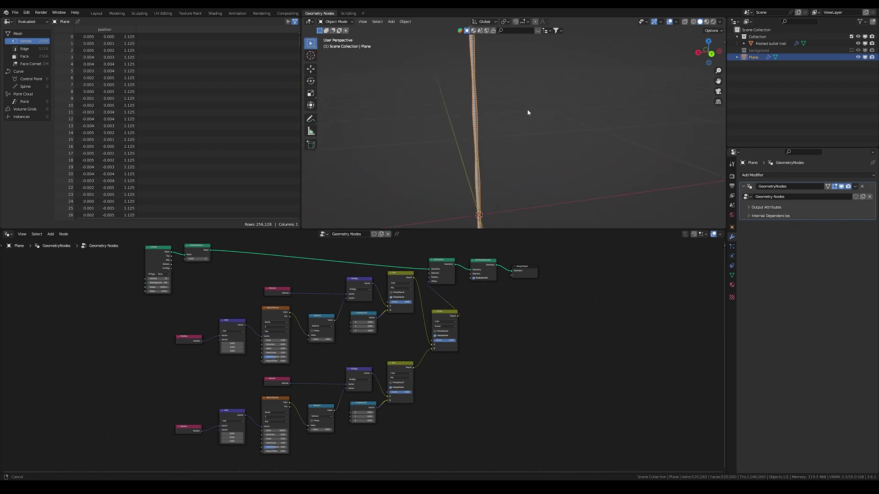
# Move both wave texture chains and their shared Screen node down, away from the cylinder and output nodes.
pyautogui.scroll(-2, 254, 363)
pyautogui.moveTo(224, 303); pyautogui.dragTo(418, 419)
pyautogui.press('g')
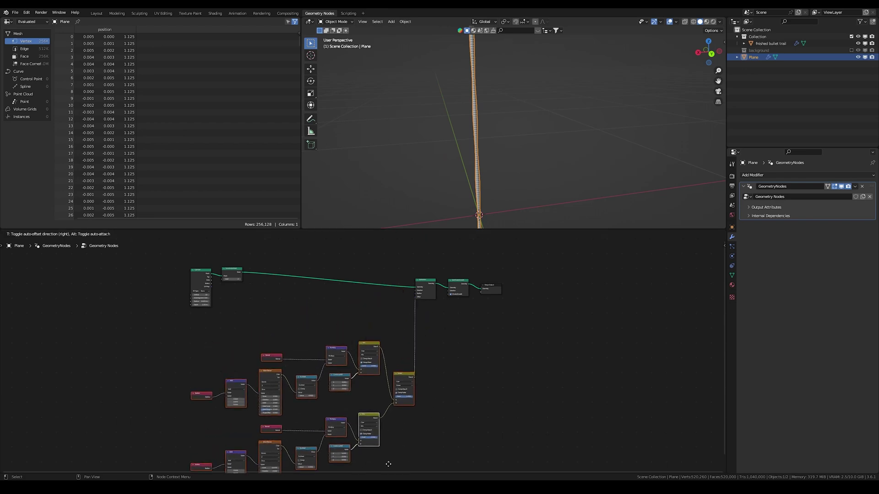
pyautogui.click(380, 438)
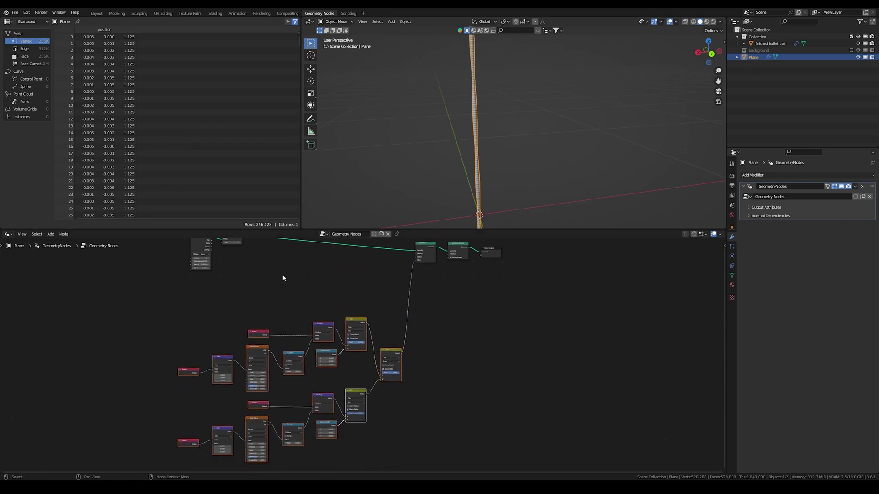
# Add a Gradient Texture node in the free space above the upper wave chain.
pyautogui.click(231, 278)
pyautogui.hotkey('shift', 'a')
pyautogui.write('grad')
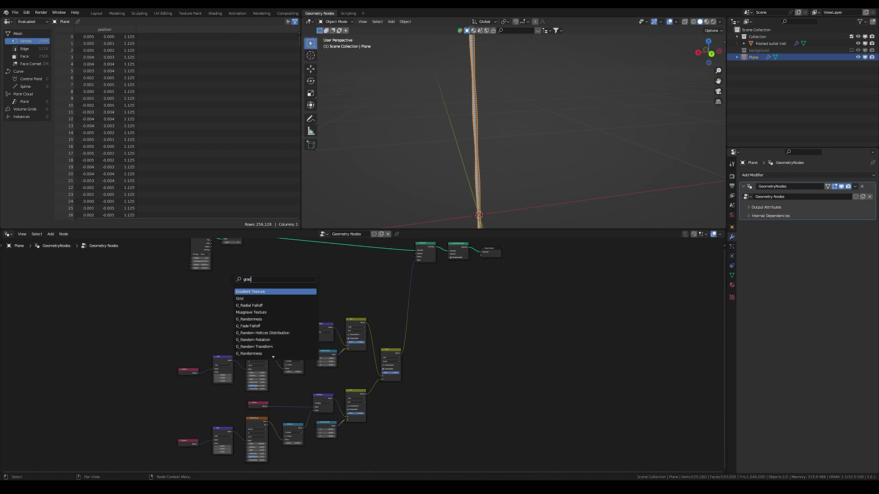
pyautogui.press('Return')
pyautogui.click(249, 294)
# Duplicate the upper chain's Mix node and the Screen node, placing the copies side by side above the wave chains.
pyautogui.click(352, 325)
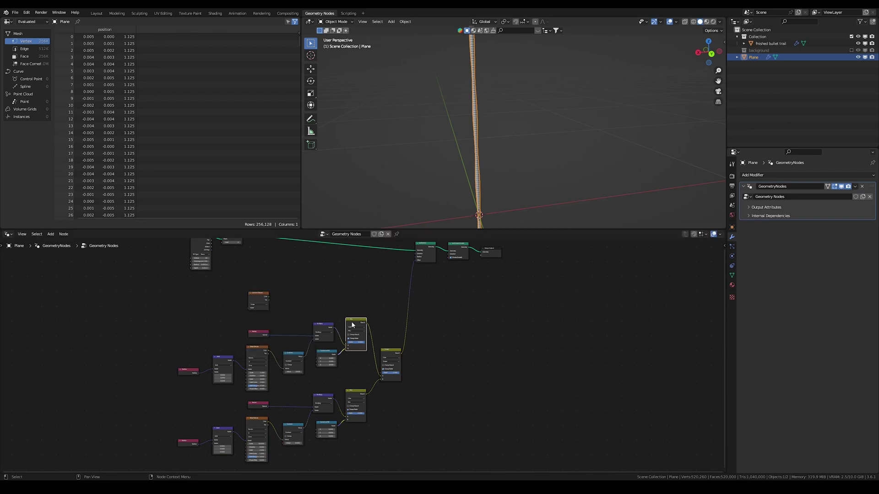
pyautogui.hotkey('shift', 'd')
pyautogui.click(340, 273)
pyautogui.click(389, 351)
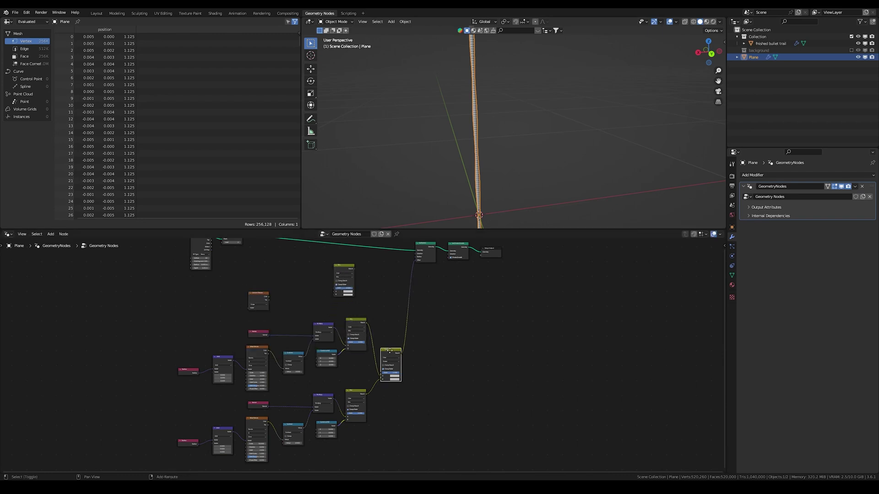
pyautogui.hotkey('shift', 'd')
pyautogui.click(389, 264)
# Link the original Screen to the new Screen's B input, the new Mix to its A input, and its Result to Set Position's Offset.
pyautogui.moveTo(401, 352); pyautogui.dragTo(378, 291)
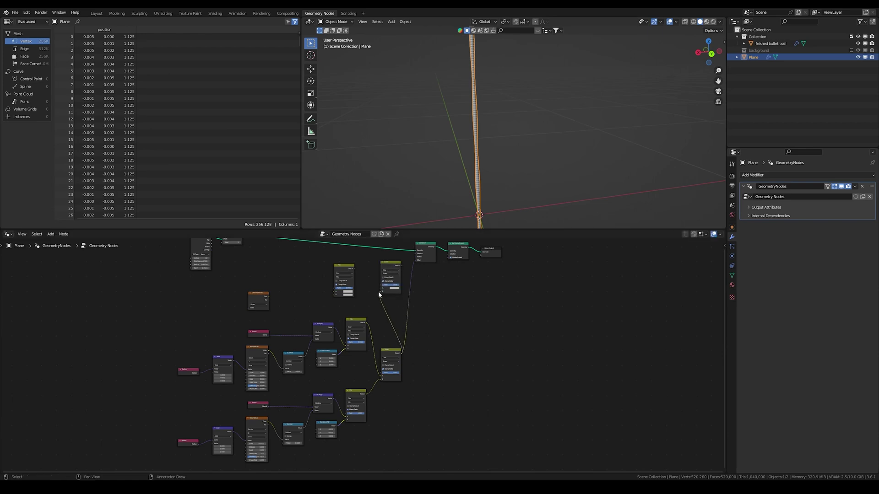
pyautogui.scroll(1, 362, 280)
pyautogui.moveTo(353, 254); pyautogui.dragTo(384, 275)
pyautogui.moveTo(406, 258); pyautogui.dragTo(397, 284, button='middle')
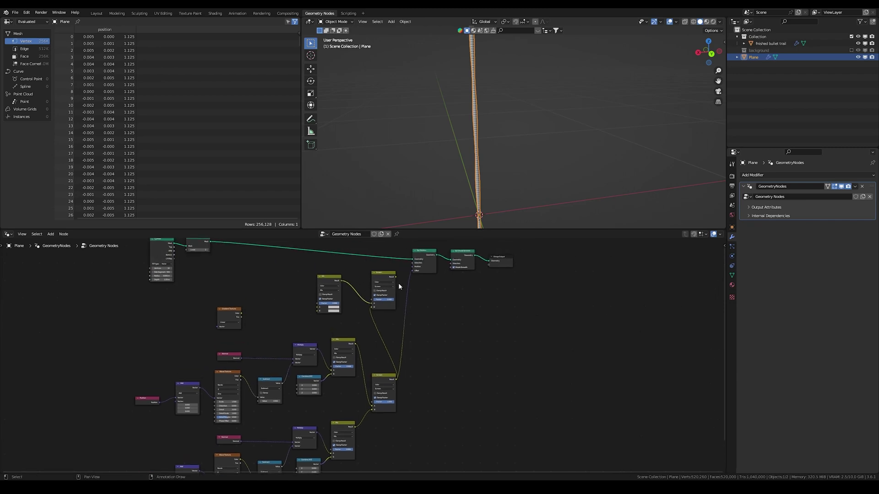
pyautogui.moveTo(396, 277); pyautogui.dragTo(416, 273)
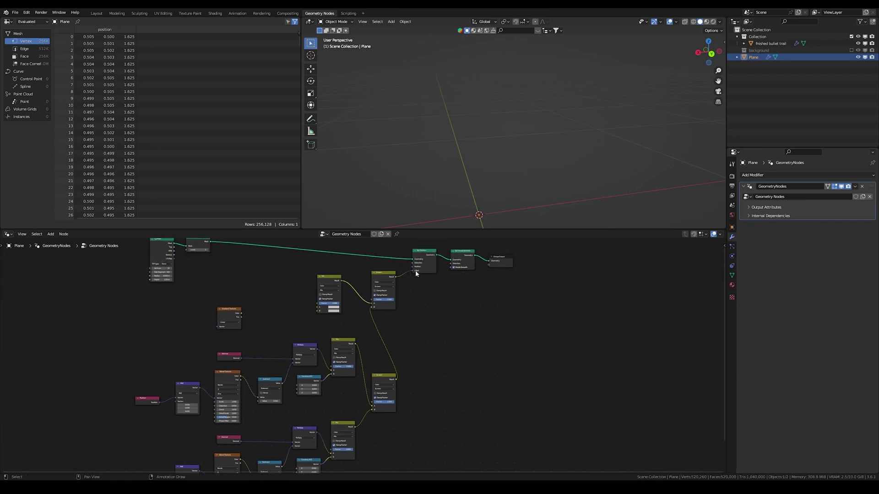
pyautogui.scroll(-6, 544, 133)
pyautogui.moveTo(497, 119)
pyautogui.mouseDown(button='middle')
pyautogui.moveTo(501, 167)
pyautogui.moveTo(506, 157)
pyautogui.moveTo(489, 120)
pyautogui.mouseUp(button='middle')
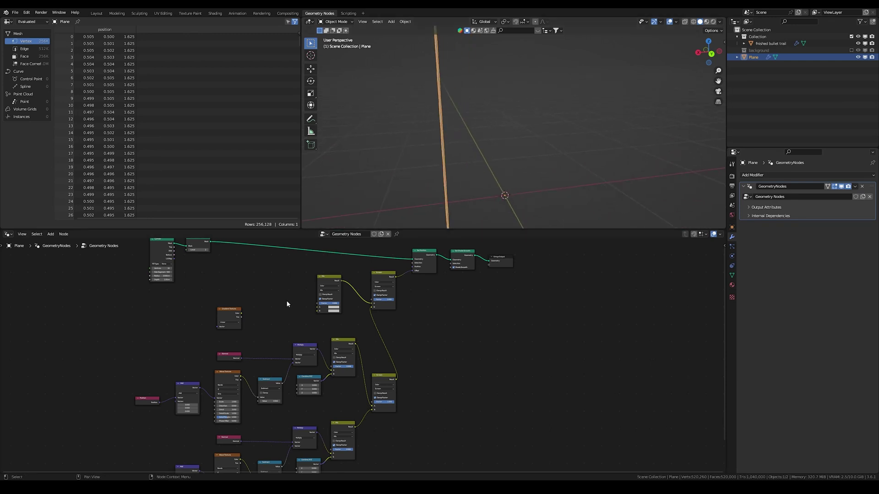
# Add a Color Ramp node beside the Gradient Texture and feed the gradient's Color into the ramp's Fac input.
pyautogui.scroll(3, 314, 302)
pyautogui.moveTo(307, 317); pyautogui.dragTo(296, 338, button='middle')
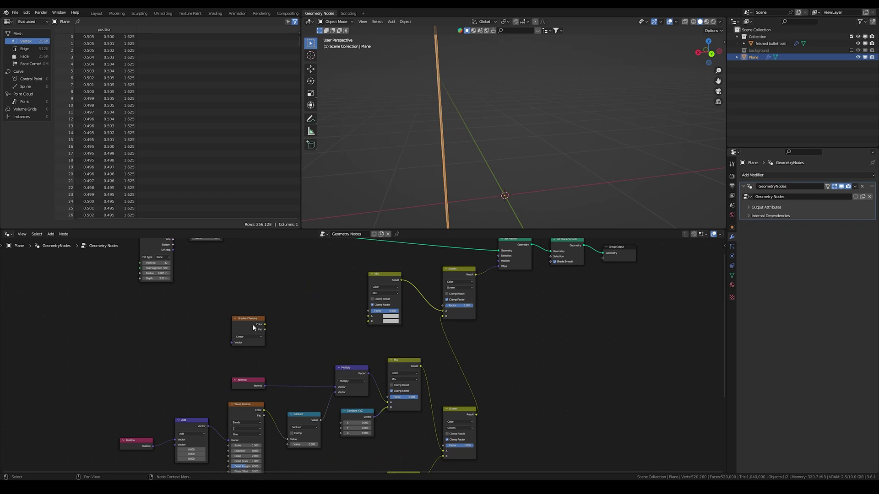
pyautogui.moveTo(249, 324); pyautogui.dragTo(220, 312)
pyautogui.hotkey('shift', 'a')
pyautogui.write('color')
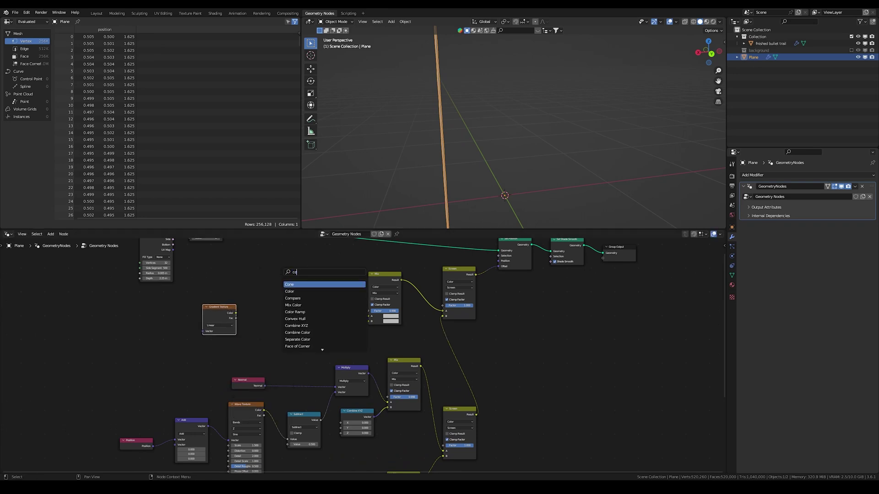
pyautogui.press('Down')
pyautogui.press('Down')
pyautogui.press('Return')
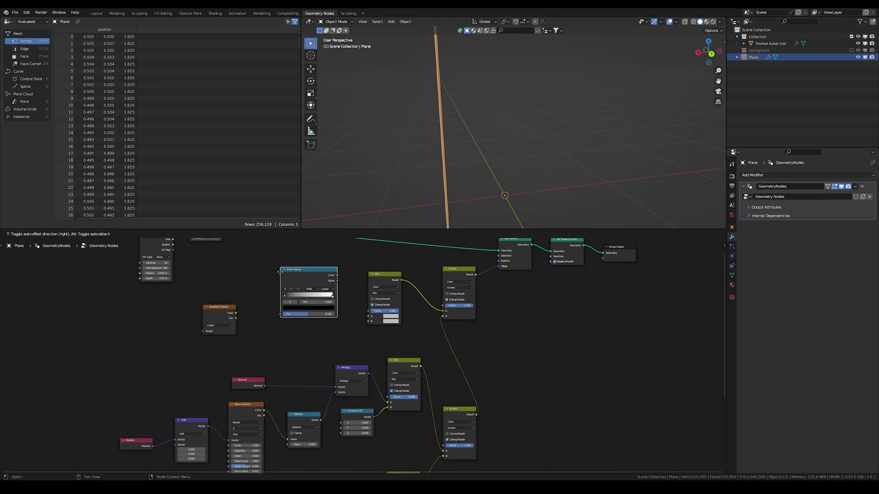
pyautogui.click(239, 315)
pyautogui.moveTo(237, 314); pyautogui.dragTo(262, 333)
# Shift the Gradient Texture and Color Ramp together away from the new Mix node to make room between them.
pyautogui.moveTo(318, 293); pyautogui.dragTo(361, 320)
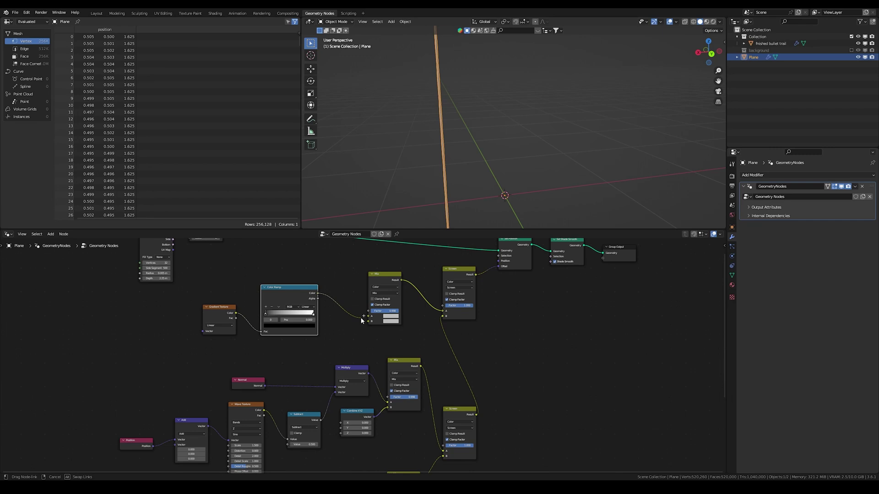
pyautogui.moveTo(330, 317); pyautogui.dragTo(320, 319)
pyautogui.rightClick(320, 319)
pyautogui.press('g')
pyautogui.click(258, 326)
# Duplicate the wave chain's Subtract node after the Color Ramp and link the ramp's Color to its Value input.
pyautogui.click(310, 276)
pyautogui.hotkey('shift', 'a')
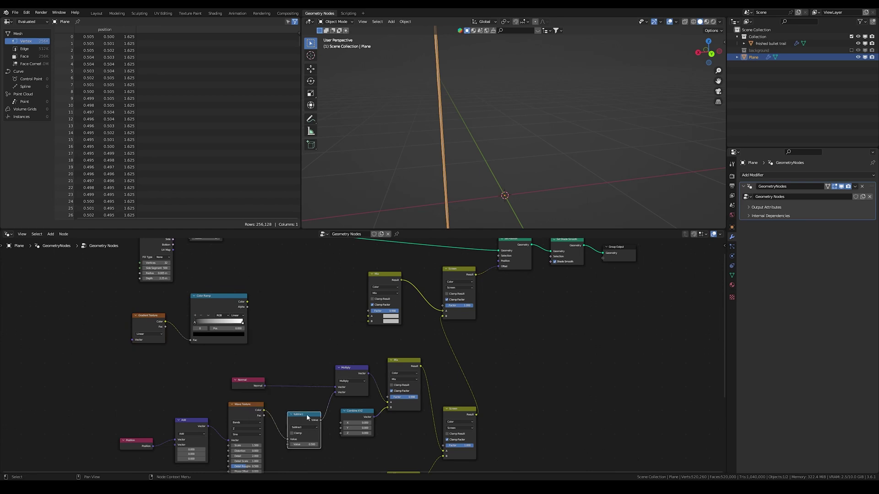
pyautogui.hotkey('shift', 'd')
pyautogui.click(302, 303)
pyautogui.moveTo(247, 302); pyautogui.dragTo(287, 325)
# Duplicate the wave chain's vector Multiply node and link the new Subtract's Value to its second Vector input.
pyautogui.moveTo(315, 308)
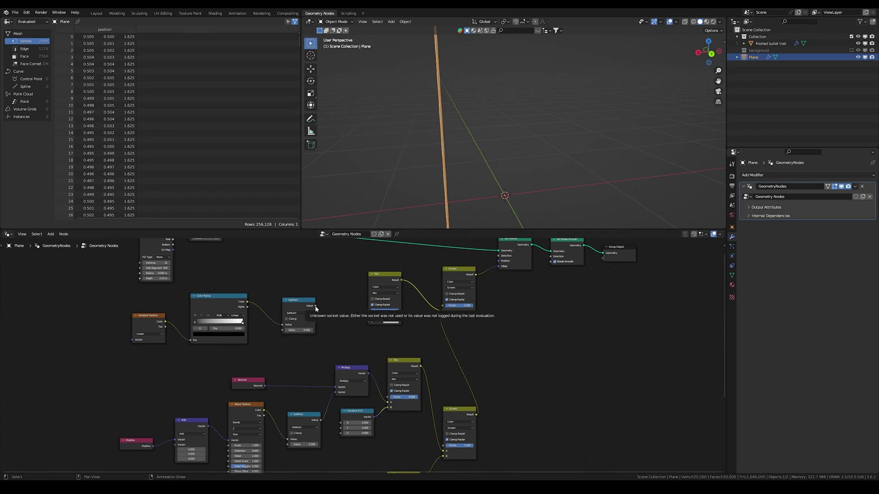
pyautogui.click(340, 372)
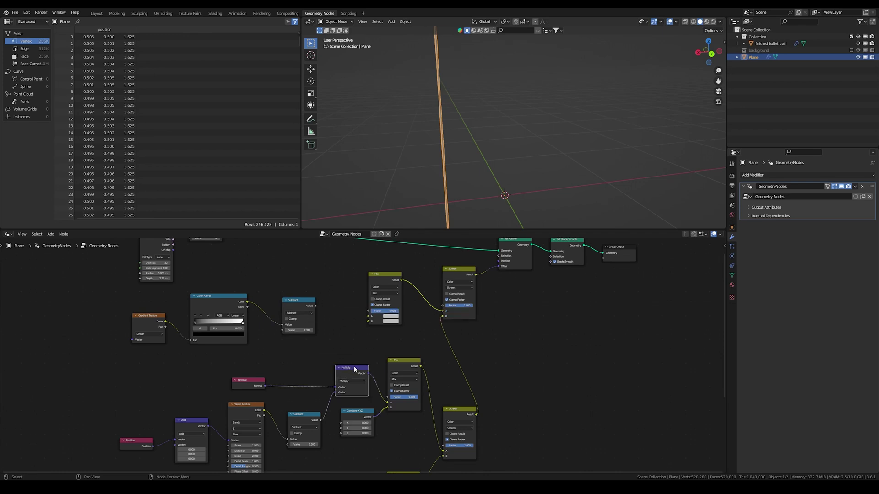
pyautogui.moveTo(353, 367); pyautogui.dragTo(341, 244)
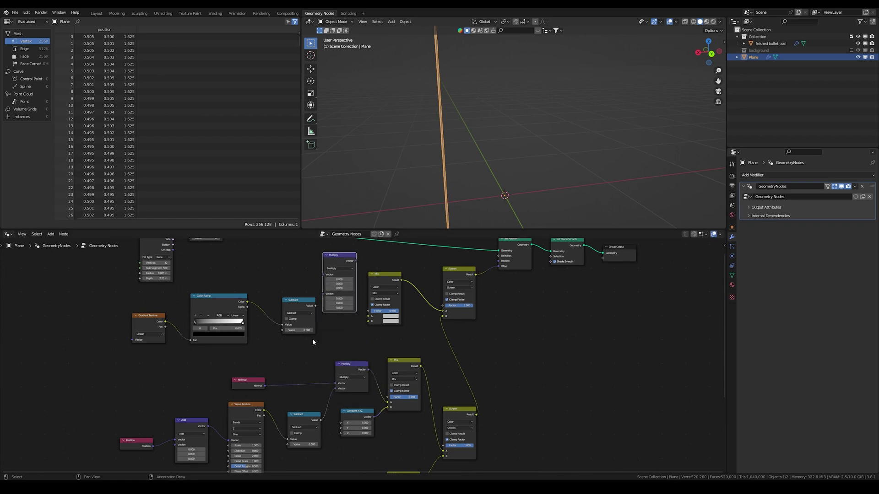
pyautogui.moveTo(315, 306); pyautogui.dragTo(323, 293)
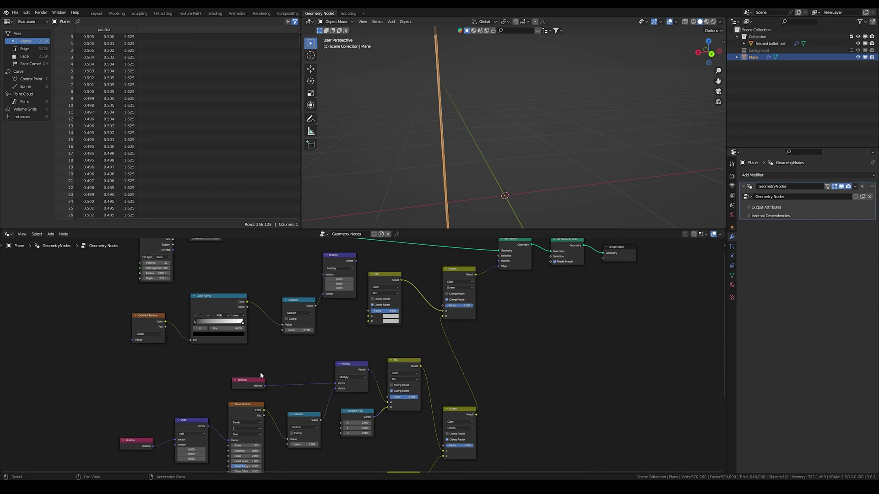
# Feed a duplicated Normal node into the new Multiply's first Vector input and link the Multiply to the new Mix's A input.
pyautogui.click(253, 383)
pyautogui.hotkey('shift', 'd')
pyautogui.click(285, 267)
pyautogui.moveTo(284, 265); pyautogui.dragTo(368, 316)
# Duplicate the Combine XYZ node, link it to the new Mix's B input, and check the trail in the viewport.
pyautogui.click(360, 418)
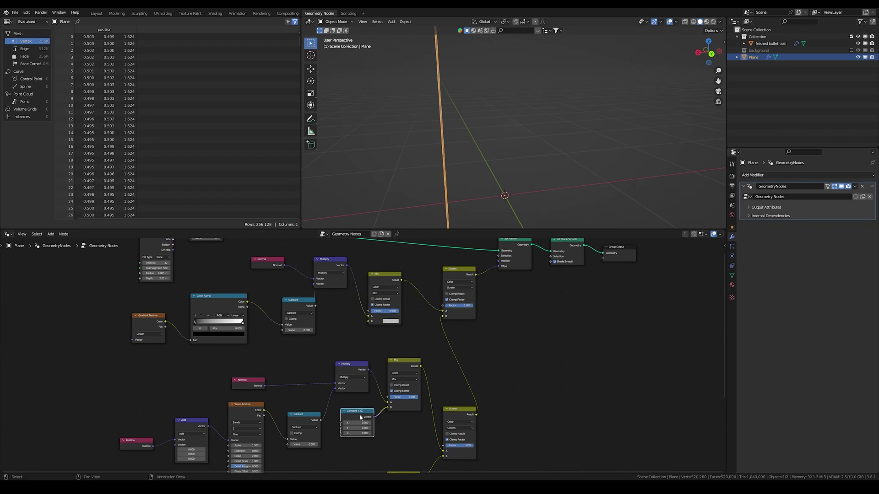
pyautogui.hotkey('shift', 'd')
pyautogui.click(355, 332)
pyautogui.moveTo(354, 329); pyautogui.dragTo(369, 322)
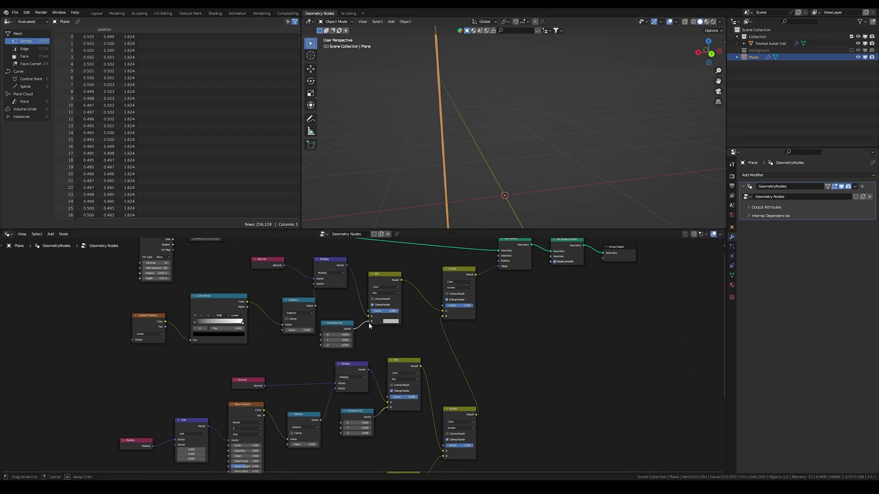
pyautogui.moveTo(537, 167); pyautogui.dragTo(495, 127, button='middle')
pyautogui.scroll(4, 515, 167)
pyautogui.moveTo(495, 176); pyautogui.dragTo(457, 202, button='middle')
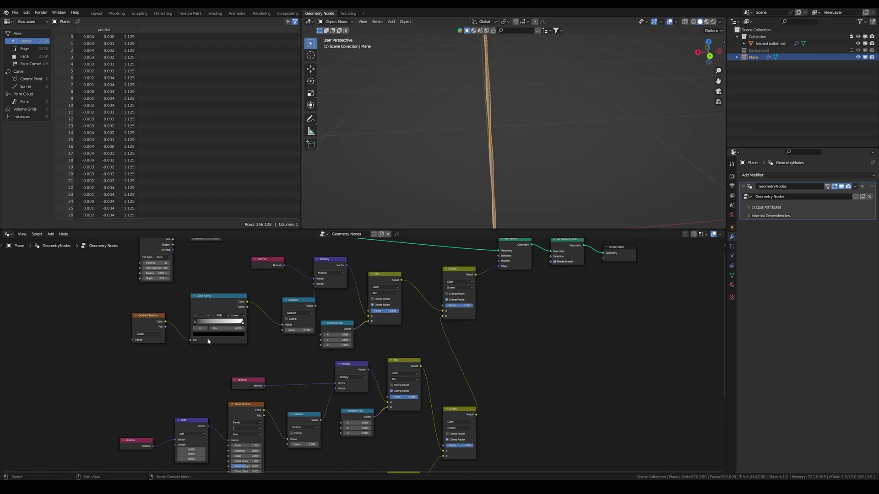
# Set the Gradient Texture's type to Spherical.
pyautogui.moveTo(207, 339); pyautogui.dragTo(299, 334, button='middle')
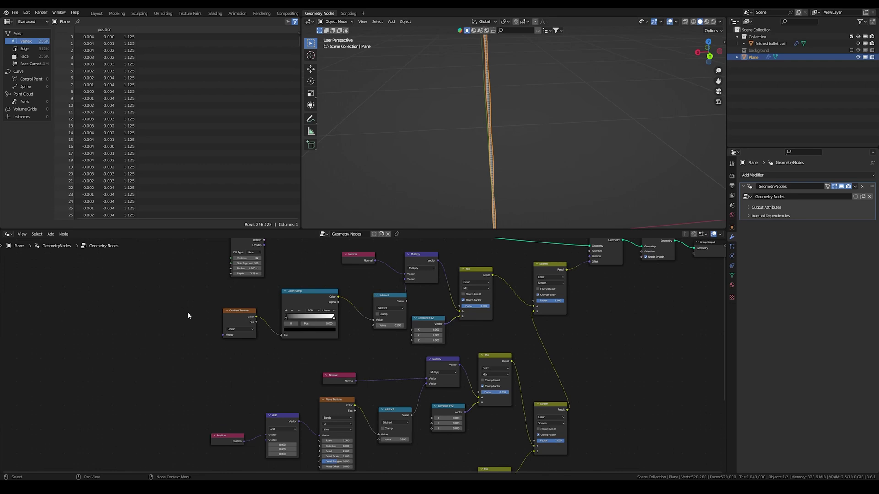
pyautogui.click(230, 327)
pyautogui.click(231, 330)
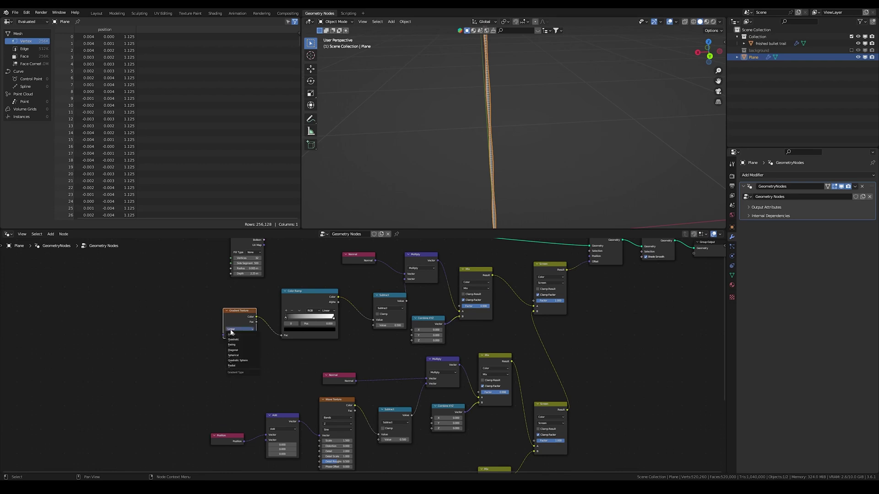
pyautogui.click(238, 356)
pyautogui.hotkey('shift', 'a')
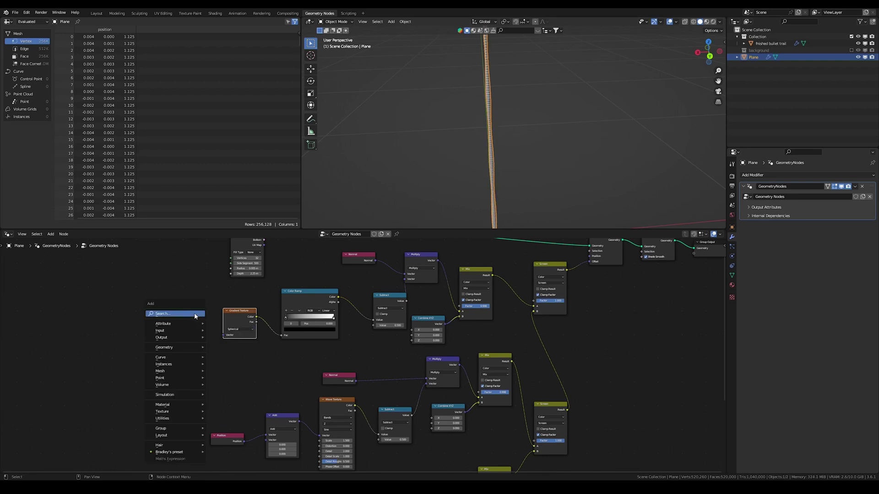
pyautogui.click(196, 313)
pyautogui.press('Escape')
# Duplicate the wave chain's vector Add node twice, placing both copies ahead of the Gradient Texture.
pyautogui.click(277, 416)
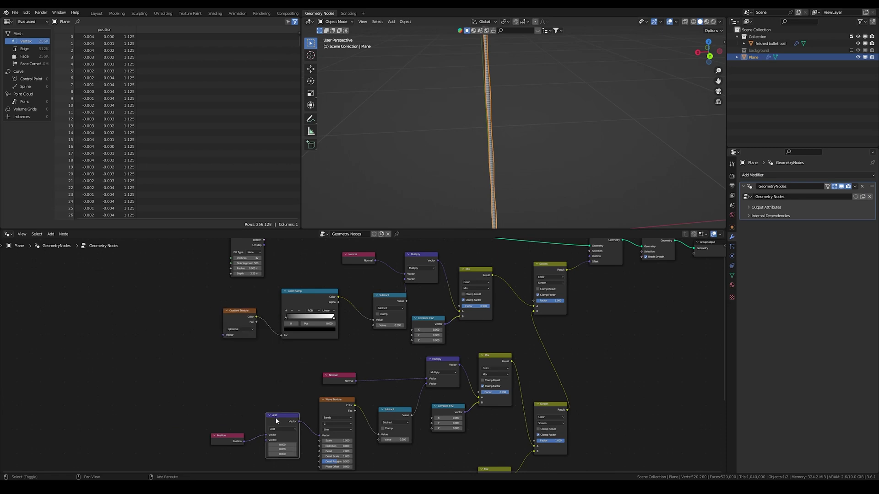
pyautogui.hotkey('shift', 'd')
pyautogui.click(175, 308)
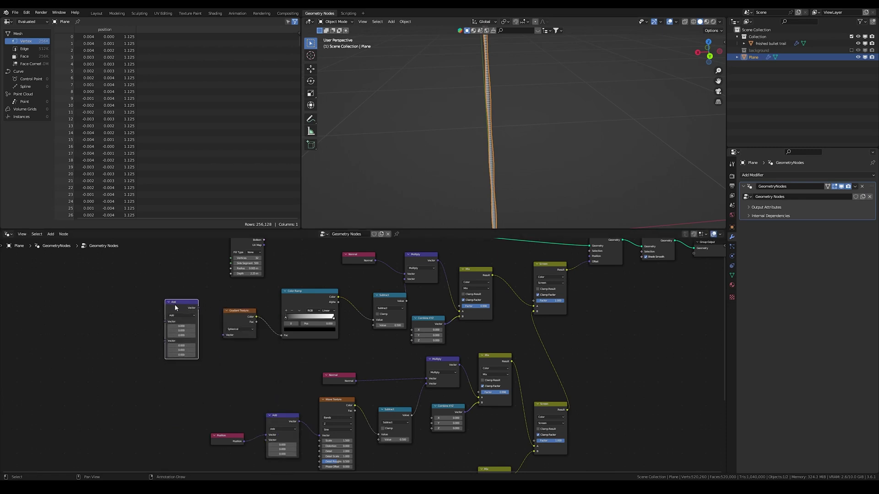
pyautogui.hotkey('shift', 'd')
pyautogui.click(121, 309)
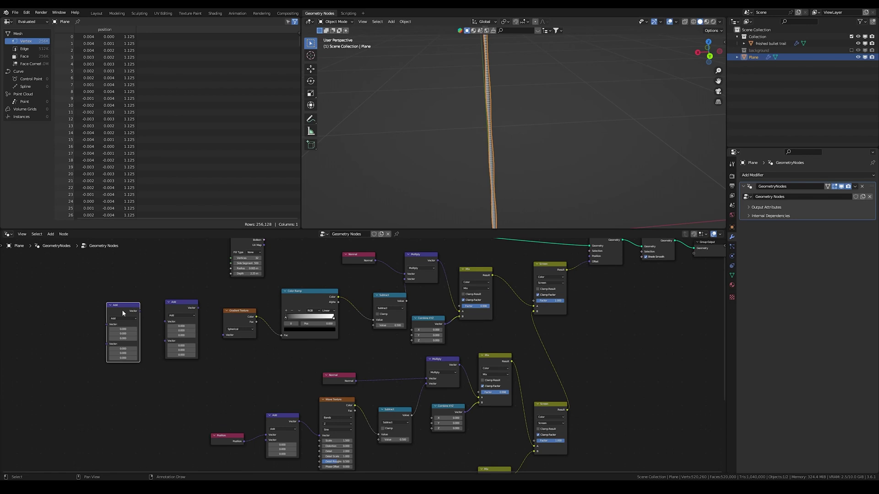
# Change the copy nearest the Gradient Texture to Multiply and chain the Add through it into the gradient's Vector input.
pyautogui.click(178, 316)
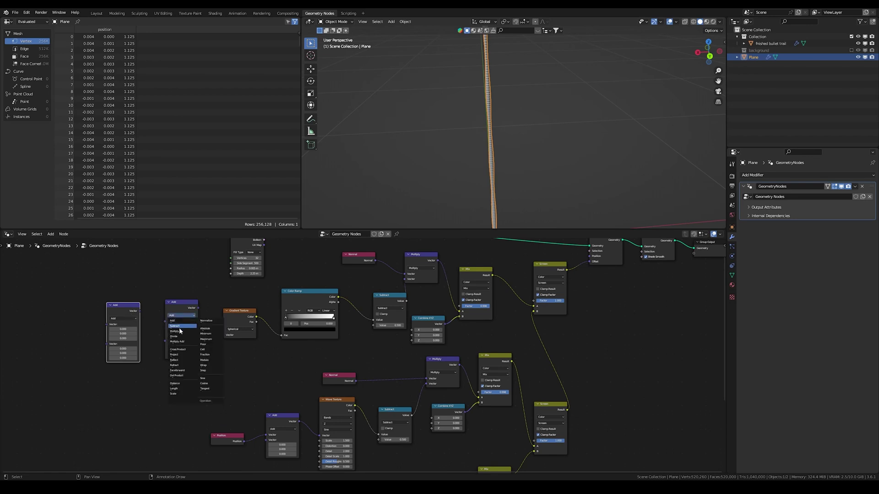
pyautogui.click(181, 327)
pyautogui.moveTo(140, 311); pyautogui.dragTo(224, 335)
# Duplicate the Position node, link it to the new Add's first Vector input, and view the whole trail.
pyautogui.click(230, 441)
pyautogui.hotkey('shift', 'd')
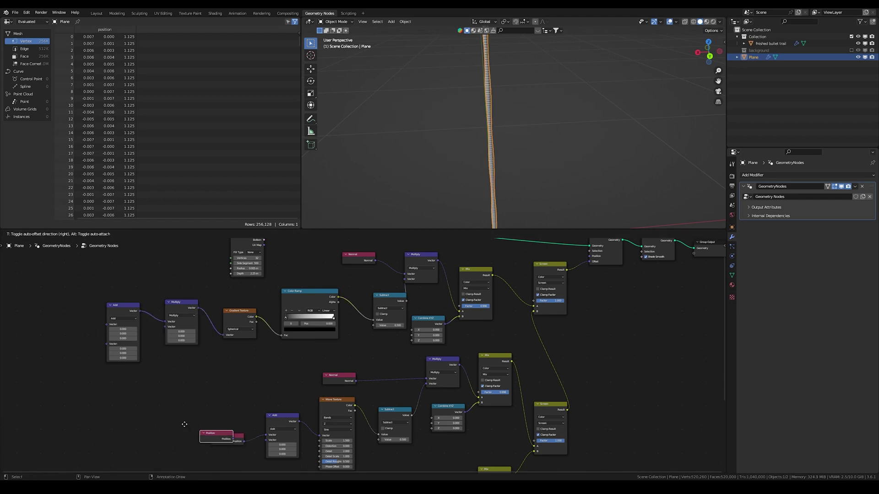
pyautogui.click(67, 333)
pyautogui.moveTo(80, 334); pyautogui.dragTo(107, 324)
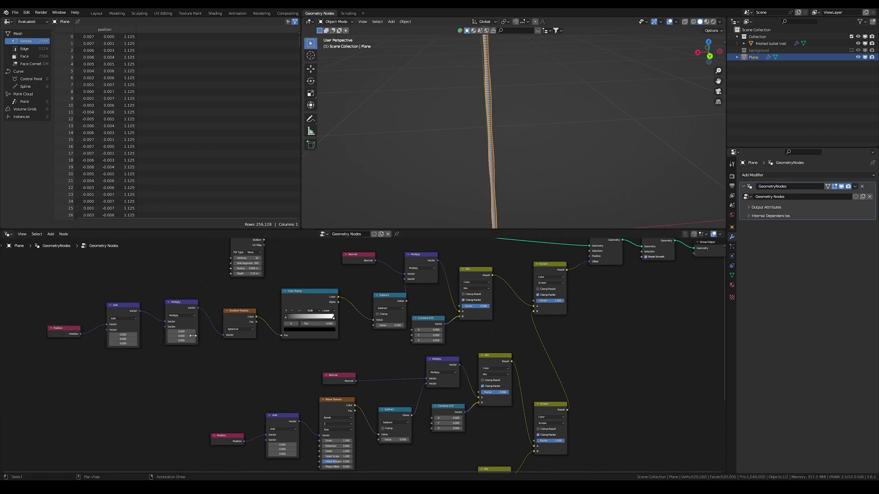
pyautogui.scroll(-5, 548, 111)
pyautogui.scroll(-2, 512, 124)
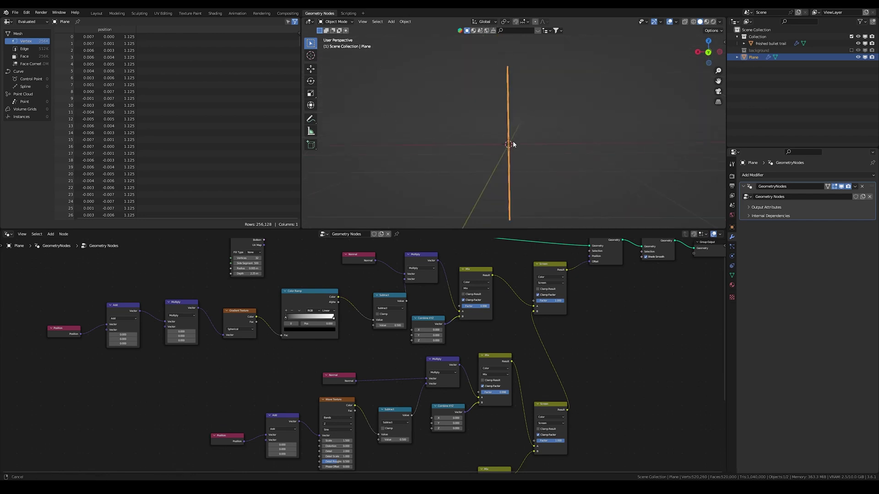
# Set all three values of the Multiply node ahead of the Gradient Texture to 1.
pyautogui.keyDown('shift'); pyautogui.moveTo(512, 141); pyautogui.dragTo(507, 125, button='middle'); pyautogui.keyUp('shift')
pyautogui.scroll(4, 507, 121)
pyautogui.scroll(-4, 507, 123)
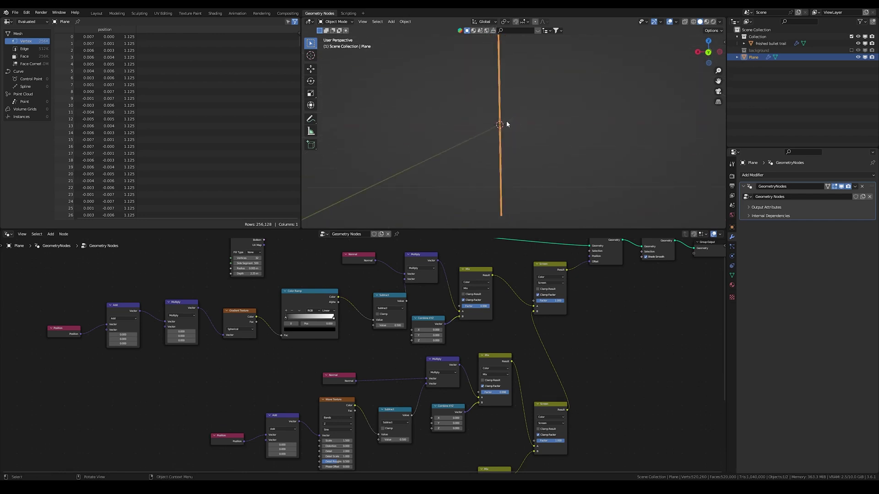
pyautogui.scroll(1, 243, 342)
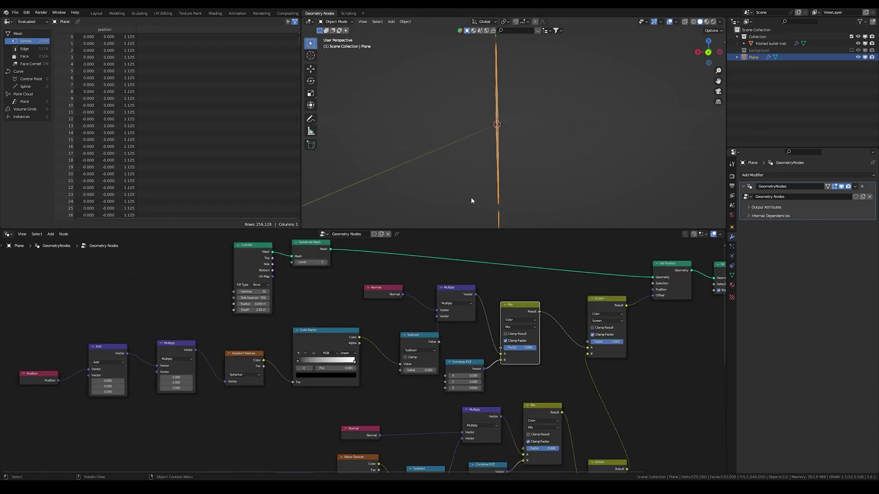
pyautogui.moveTo(471, 201)
pyautogui.mouseDown(button='middle')
pyautogui.moveTo(465, 190)
pyautogui.moveTo(449, 194)
pyautogui.moveTo(475, 194)
pyautogui.mouseUp(button='middle')
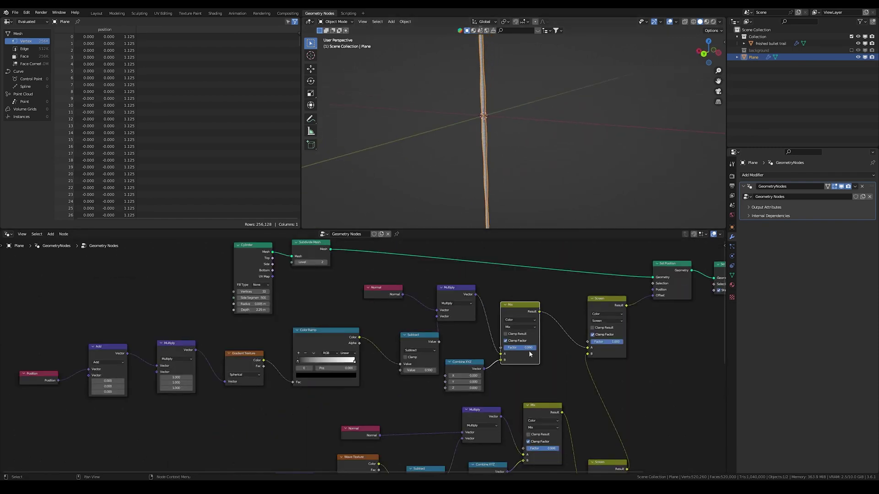
# Move the gradient branch's Mix node slightly aside and lower its factor to about 0.498 to exaggerate the displacement.
pyautogui.moveTo(531, 323); pyautogui.dragTo(540, 320)
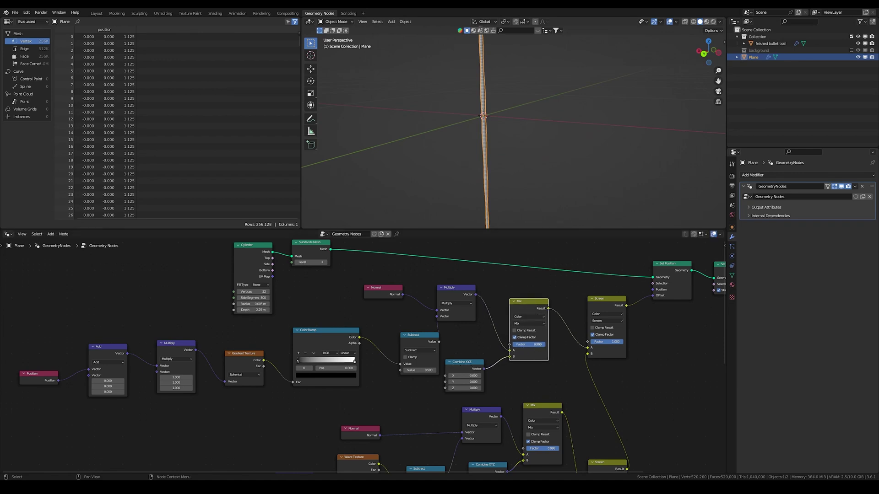
pyautogui.moveTo(531, 345); pyautogui.dragTo(515, 344)
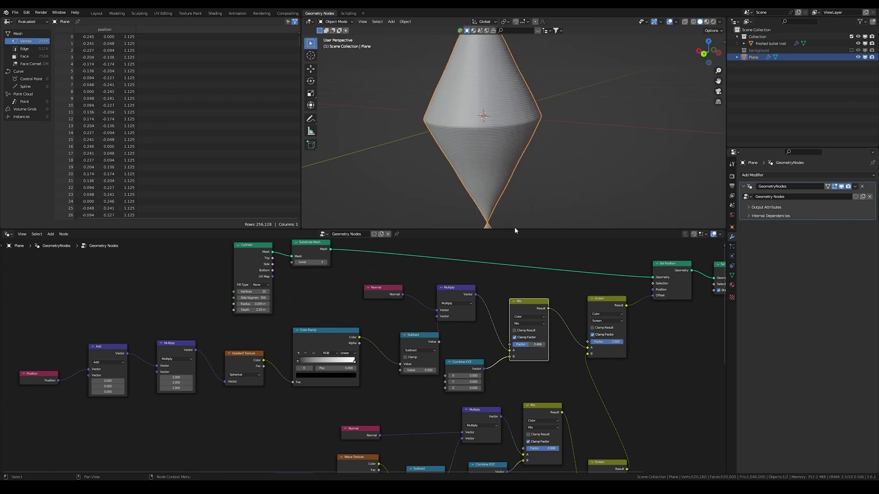
pyautogui.scroll(-5, 501, 117)
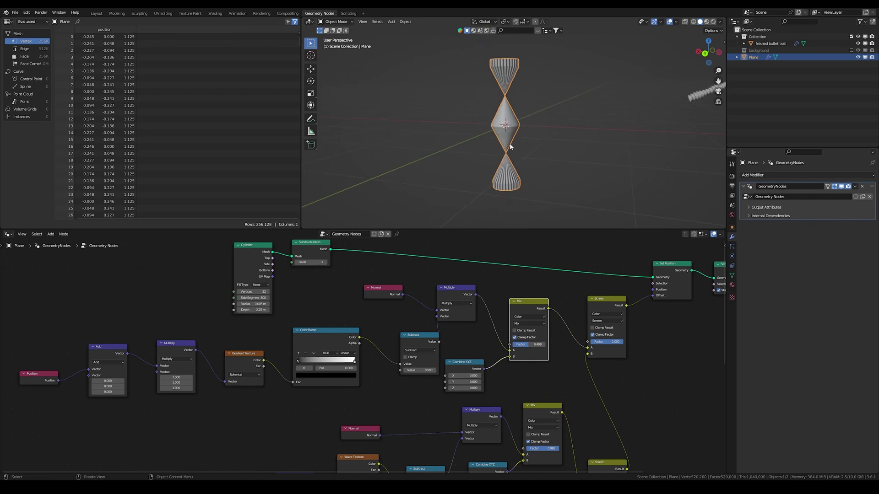
pyautogui.scroll(2, 509, 142)
pyautogui.moveTo(510, 143); pyautogui.dragTo(510, 113, button='middle')
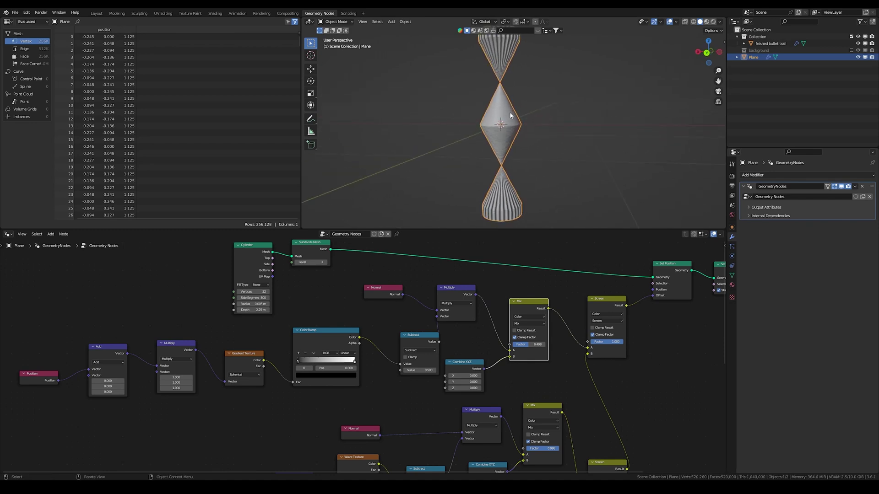
pyautogui.scroll(-2, 501, 84)
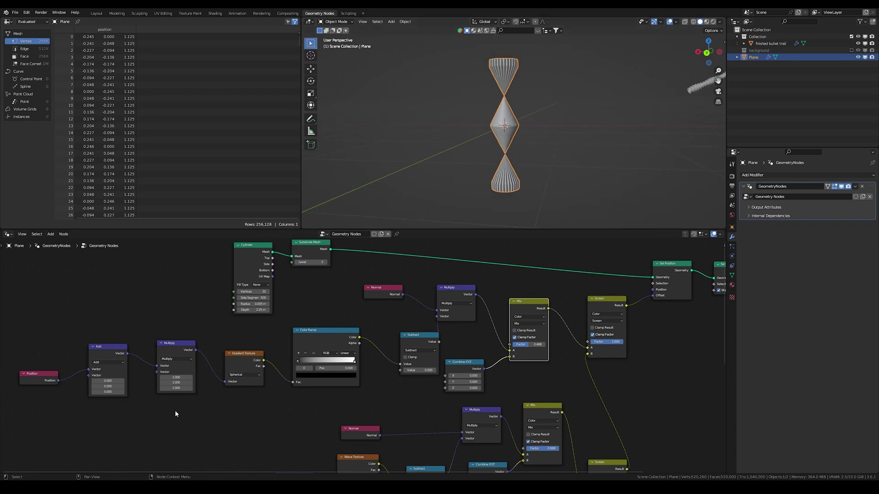
# Try 0.3 and 0.4 for all three values of the Multiply node feeding the Gradient Texture.
pyautogui.moveTo(176, 377); pyautogui.dragTo(176, 388)
pyautogui.write('0')
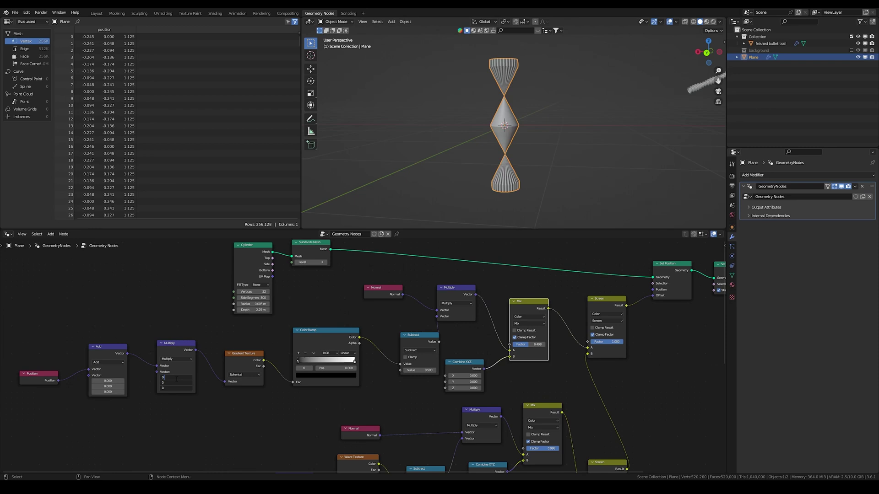
pyautogui.write('.3')
pyautogui.press('Return')
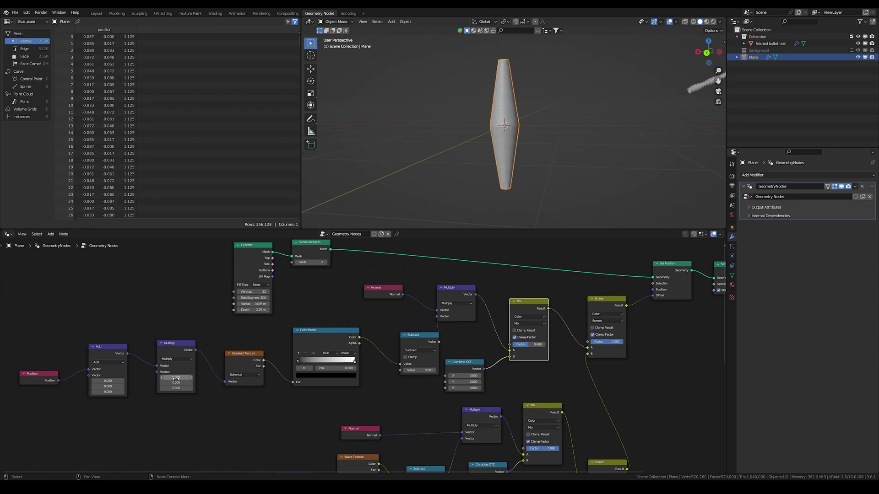
pyautogui.moveTo(177, 378); pyautogui.dragTo(176, 389)
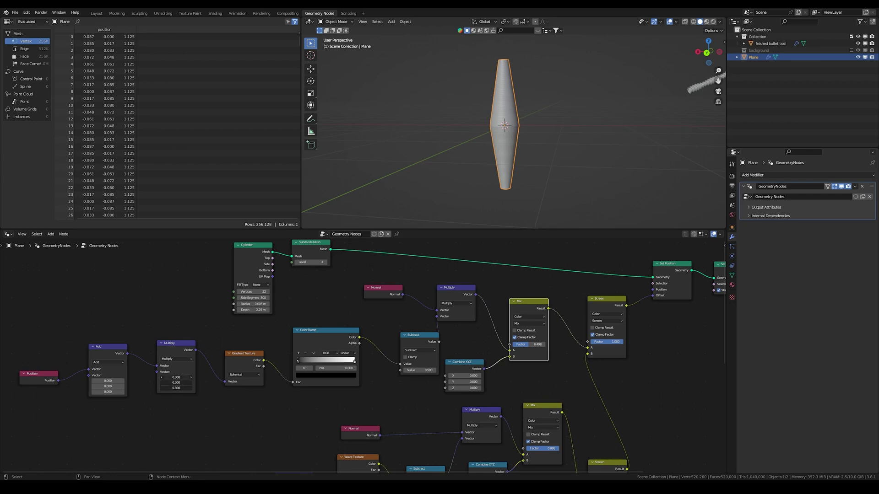
pyautogui.write('0.4')
pyautogui.press('Return')
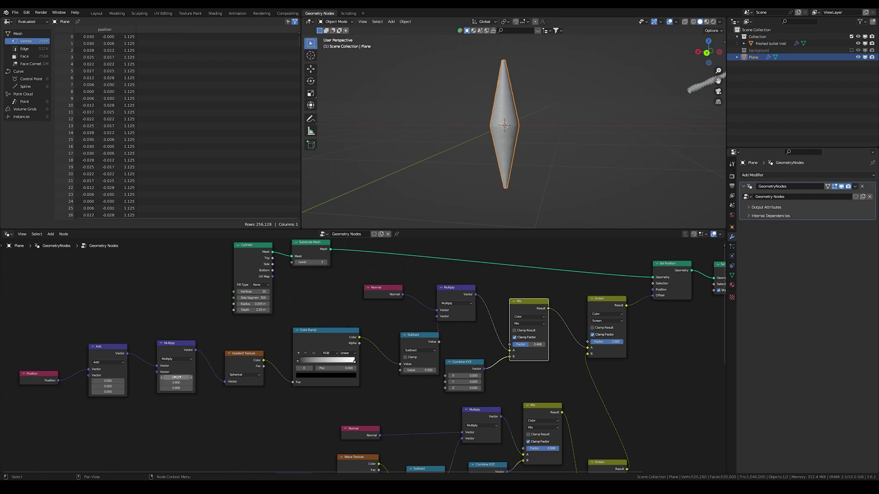
pyautogui.scroll(3, 524, 121)
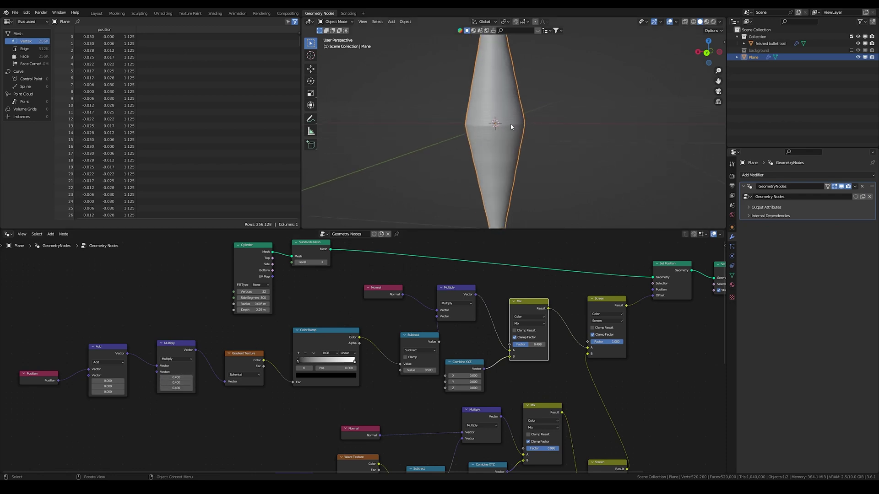
pyautogui.scroll(-2, 506, 132)
pyautogui.scroll(2, 505, 131)
pyautogui.scroll(-2, 508, 132)
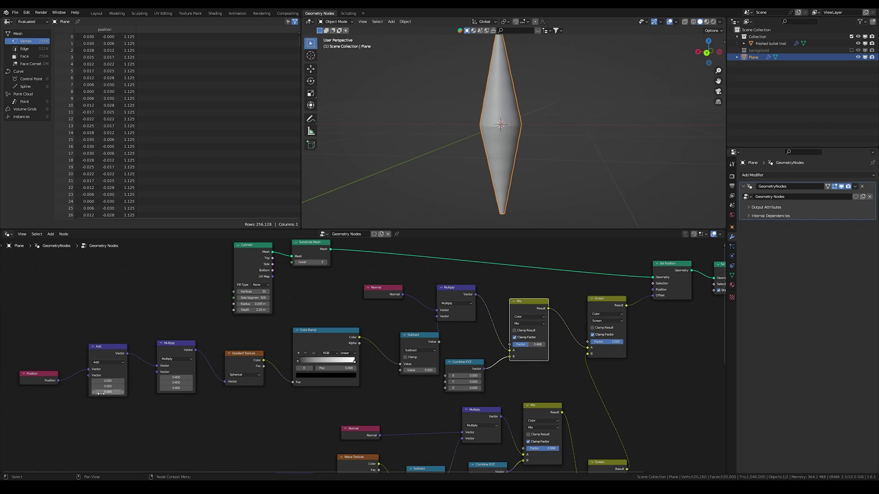
# Set the gradient branch's Add Z offset to about 1.2 and all three of its Multiply values to 0.2.
pyautogui.moveTo(103, 393); pyautogui.dragTo(132, 392)
pyautogui.scroll(-2, 498, 169)
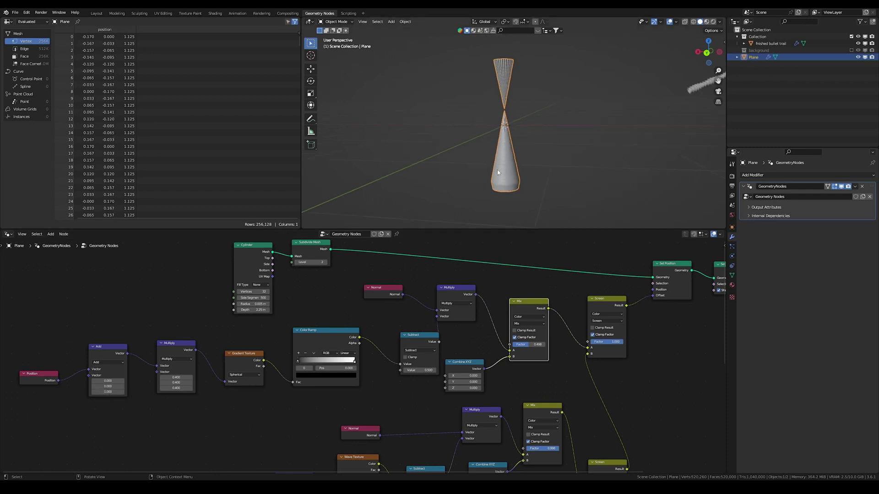
pyautogui.moveTo(181, 378); pyautogui.dragTo(182, 388)
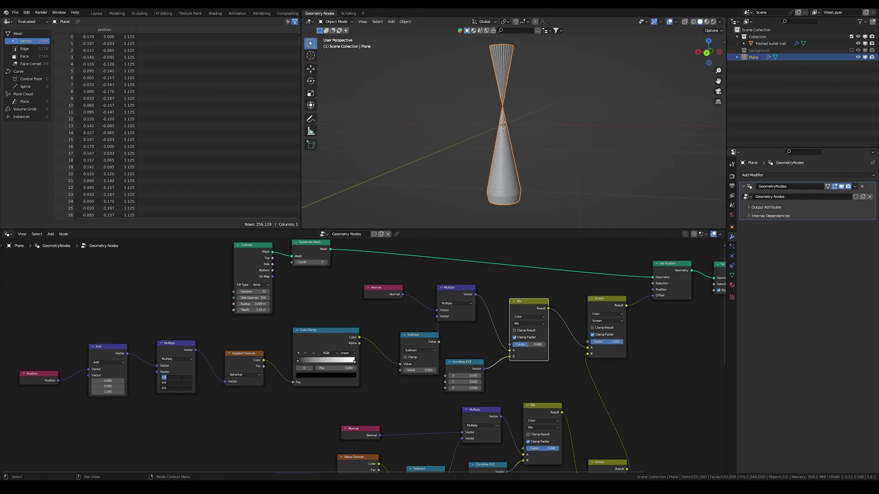
pyautogui.write('0.2')
pyautogui.press('Return')
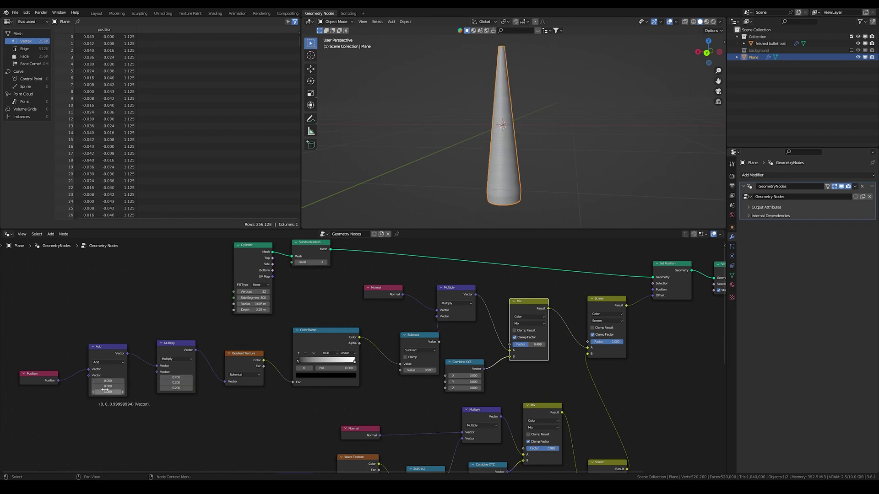
pyautogui.moveTo(106, 391); pyautogui.dragTo(105, 390)
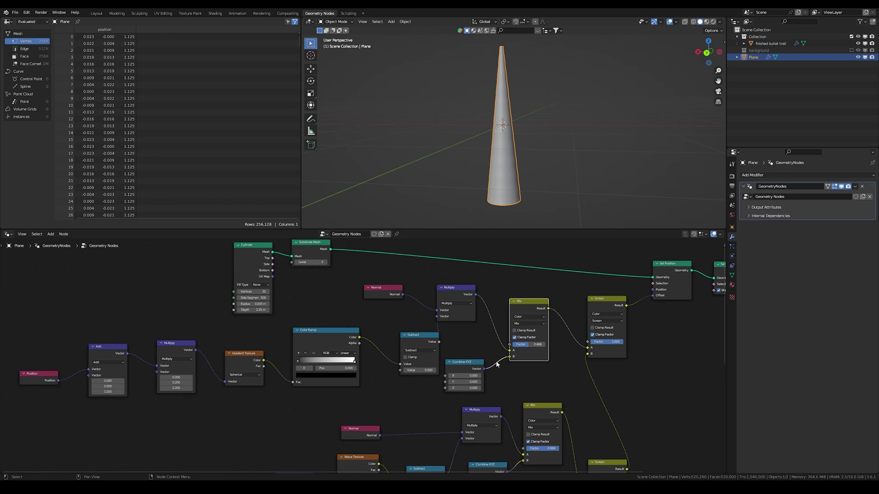
# Raise the factor of the gradient branch's Mix node to 0.9.
pyautogui.scroll(3, 567, 367)
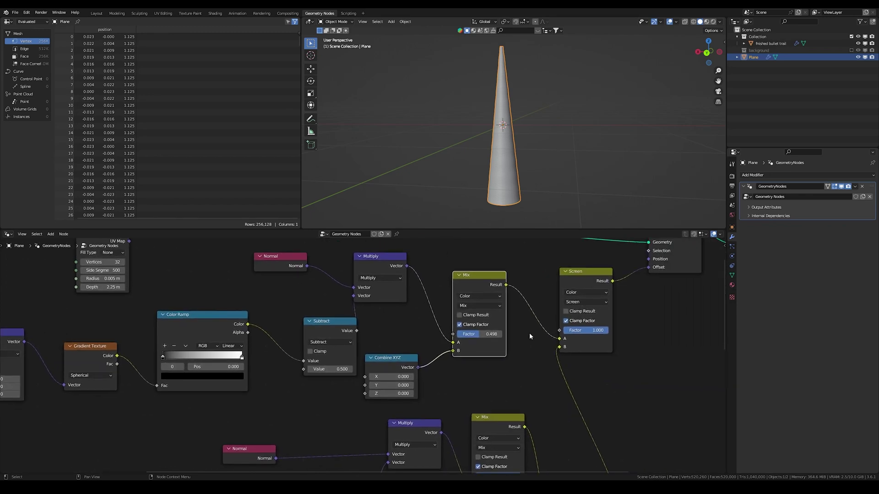
pyautogui.scroll(-2, 484, 334)
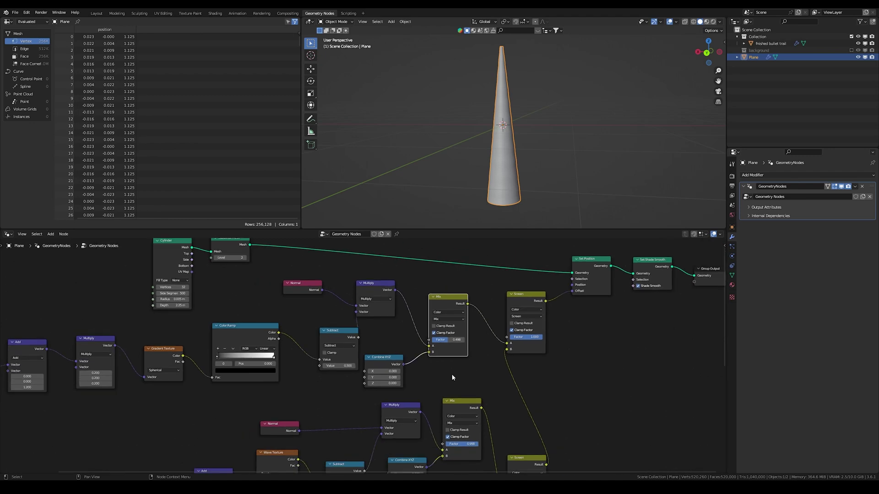
pyautogui.scroll(2, 454, 341)
pyautogui.moveTo(458, 337); pyautogui.dragTo(510, 337)
pyautogui.scroll(-5, 608, 118)
pyautogui.scroll(6, 581, 129)
pyautogui.moveTo(581, 129); pyautogui.dragTo(595, 134, button='middle')
pyautogui.click(480, 336)
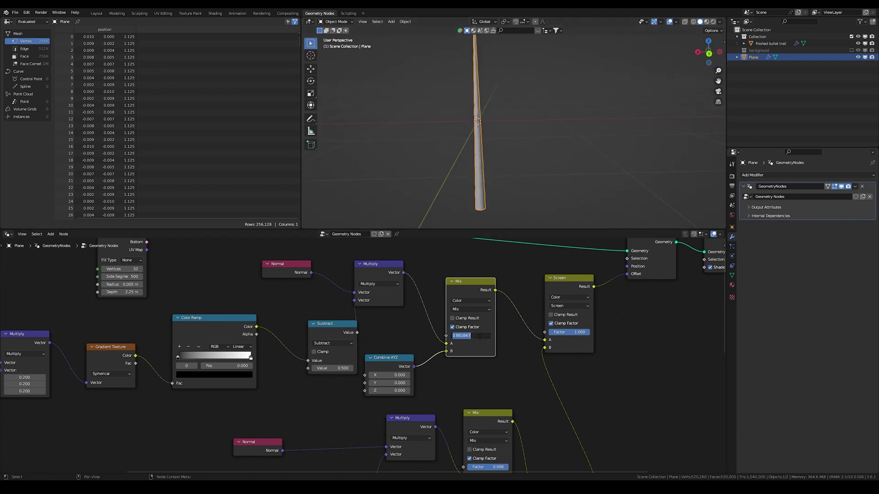
pyautogui.write('0.9')
pyautogui.press('Return')
# Try factors of 0.975 and 0.8 on the gradient branch's Mix node.
pyautogui.click(479, 337)
pyautogui.write('0.975')
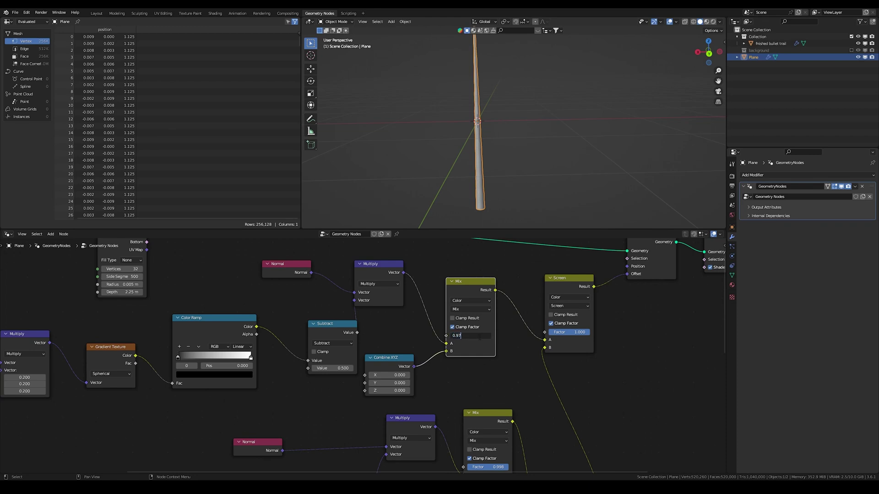
pyautogui.press('Return')
pyautogui.moveTo(482, 347); pyautogui.dragTo(474, 355, button='middle')
pyautogui.click(475, 344)
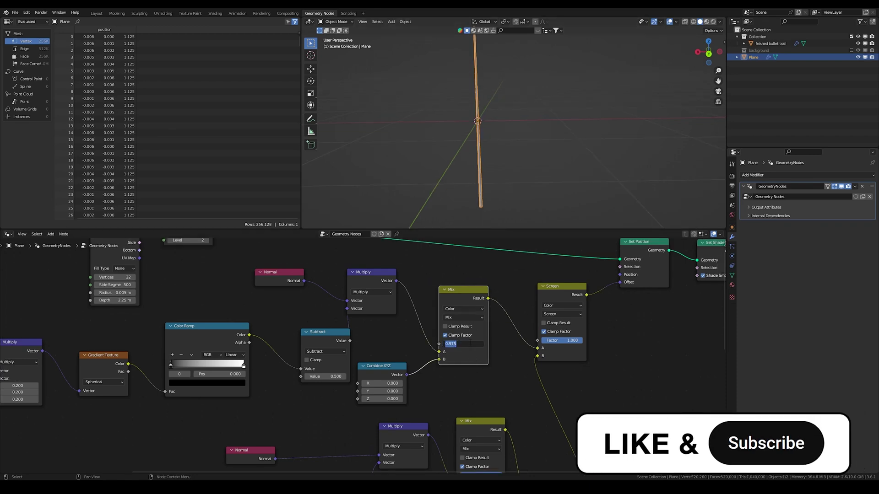
pyautogui.write('0.8')
pyautogui.press('Return')
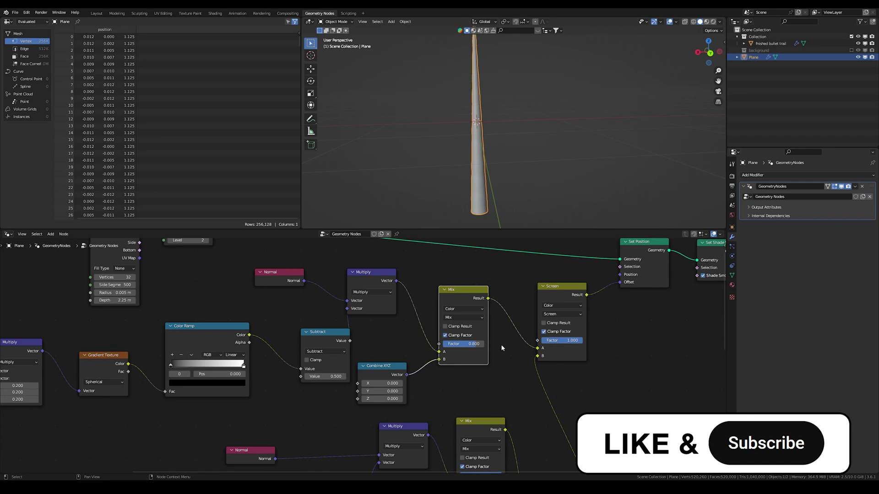
# Return the gradient branch's Mix factor to 0.9 and inspect the tapered trail up close and as a whole.
pyautogui.doubleClick(469, 347)
pyautogui.write('0.9')
pyautogui.press('Return')
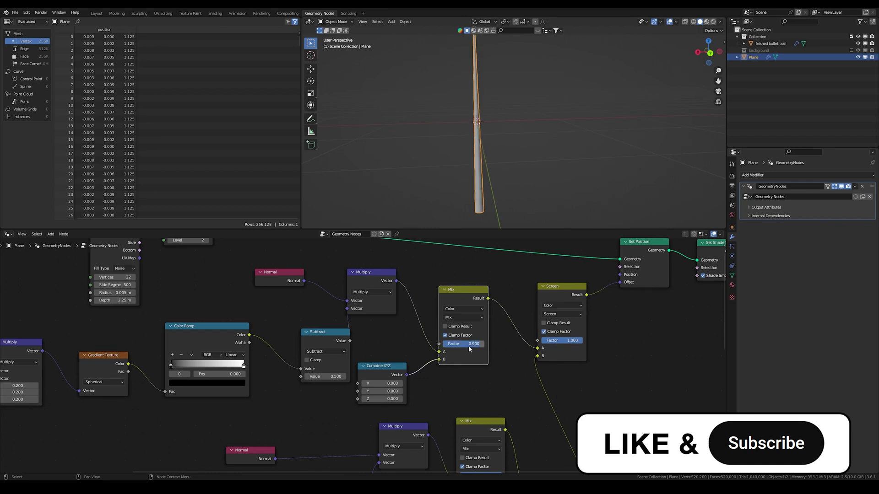
pyautogui.moveTo(513, 138); pyautogui.dragTo(530, 127, button='middle')
pyautogui.scroll(10, 522, 129)
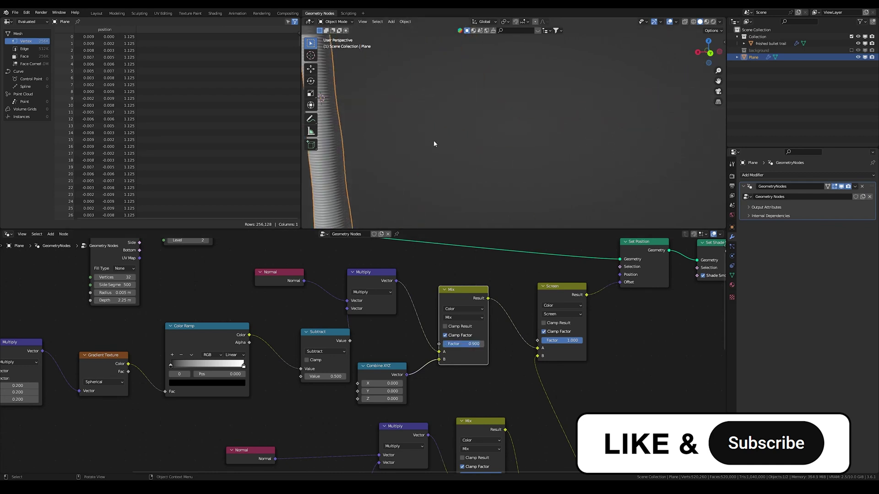
pyautogui.keyDown('shift'); pyautogui.moveTo(434, 144); pyautogui.dragTo(483, 152, button='middle'); pyautogui.keyUp('shift')
pyautogui.scroll(-12, 475, 156)
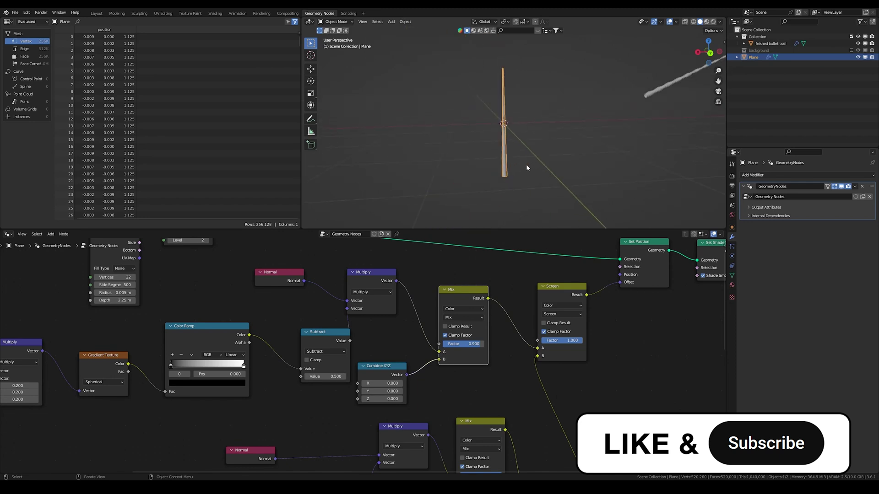
pyautogui.scroll(3, 522, 162)
pyautogui.scroll(-1, 508, 154)
# Set the Mix factor to 0.975 in both wave texture branches and check the rippled trail.
pyautogui.moveTo(486, 394); pyautogui.dragTo(488, 290, button='middle')
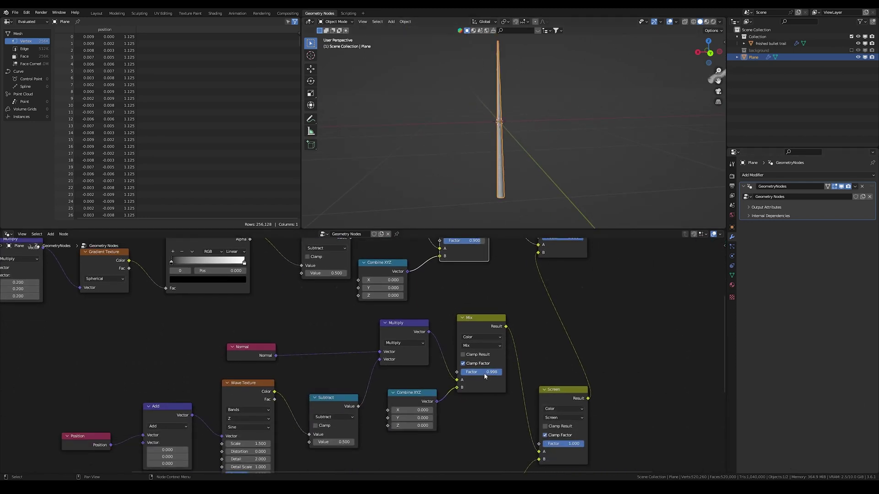
pyautogui.write('0.975')
pyautogui.press('Return')
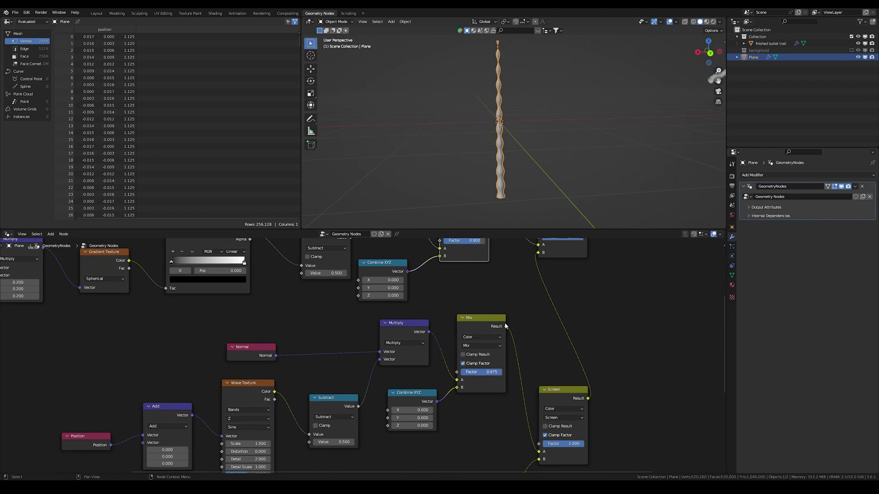
pyautogui.moveTo(485, 327); pyautogui.dragTo(430, 211, button='middle')
pyautogui.click(430, 425)
pyautogui.write('0.975')
pyautogui.press('Return')
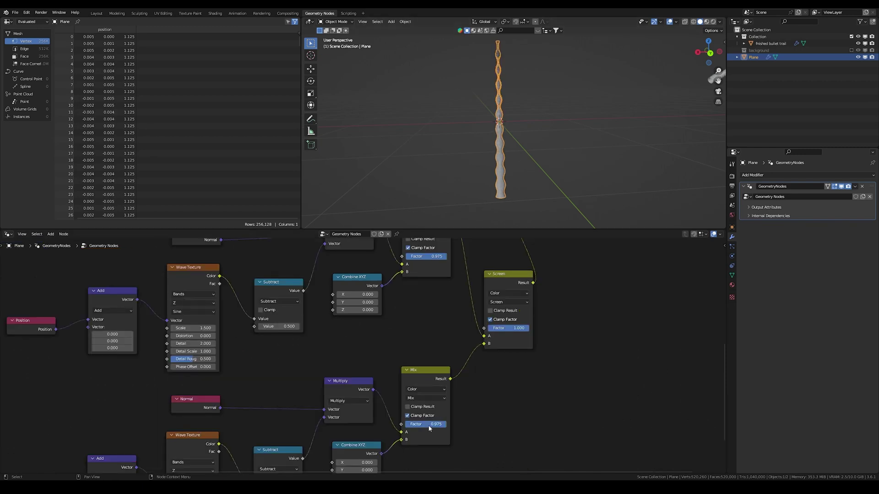
pyautogui.scroll(8, 532, 155)
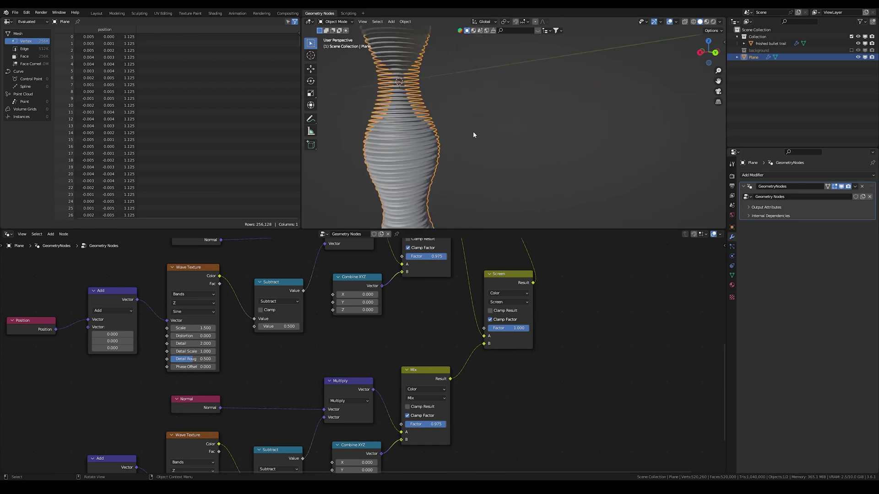
pyautogui.scroll(-4, 473, 134)
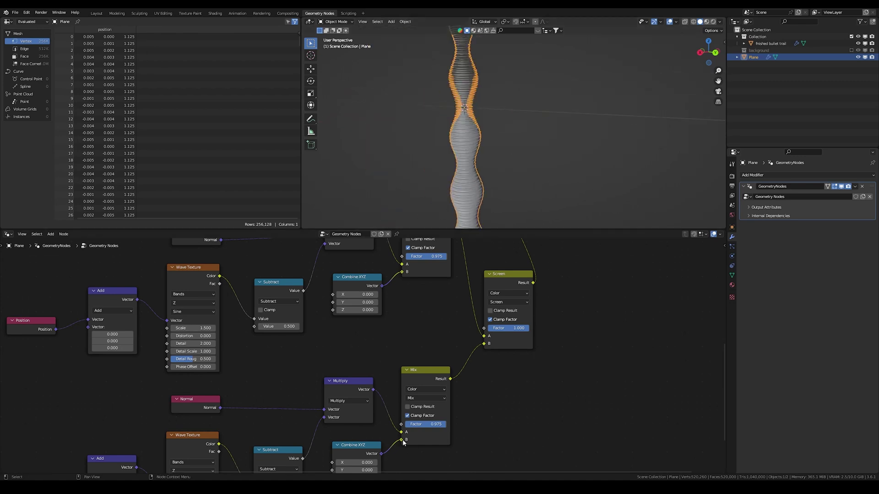
# Set the Scale of the lower branch's Wave Texture to 10.
pyautogui.moveTo(388, 371); pyautogui.dragTo(479, 270, button='middle')
pyautogui.click(287, 396)
pyautogui.write('10')
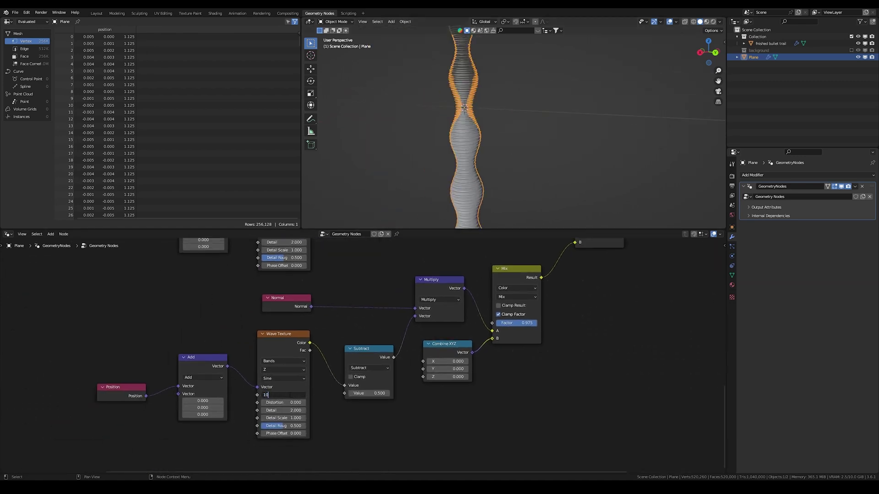
pyautogui.press('Return')
pyautogui.moveTo(339, 304); pyautogui.dragTo(322, 412, button='middle')
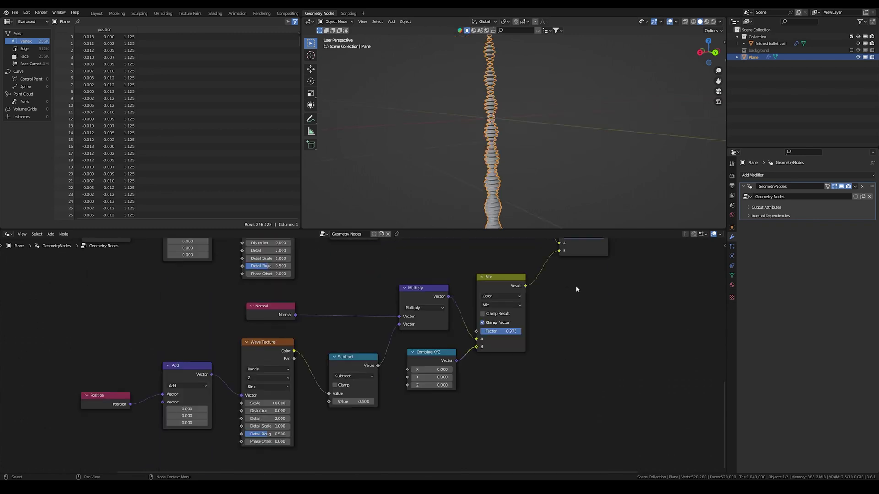
pyautogui.moveTo(576, 285); pyautogui.dragTo(530, 387, button='middle')
pyautogui.scroll(-2, 531, 388)
pyautogui.keyDown('shift'); pyautogui.scroll(4, 499, 301); pyautogui.keyUp('shift')
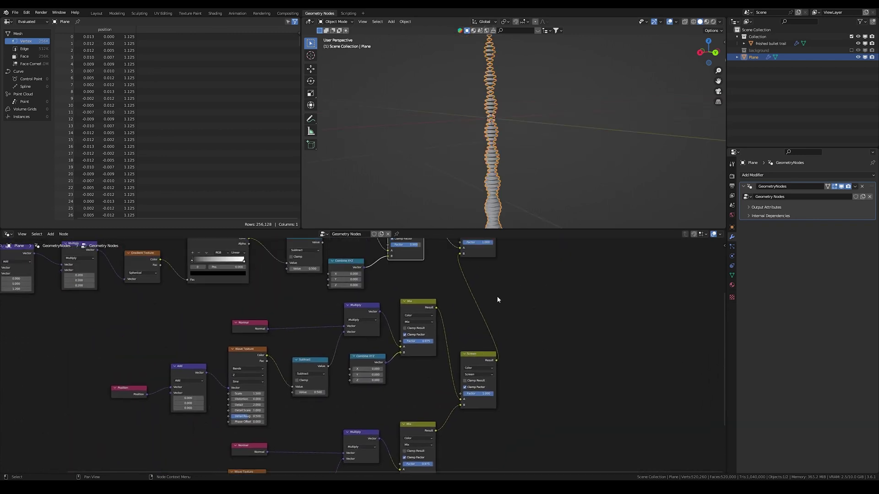
# Set the Factor of the final Screen node feeding Set Position to 0.5 and check the whole trail.
pyautogui.keyDown('shift'); pyautogui.scroll(2, 488, 331); pyautogui.keyUp('shift')
pyautogui.moveTo(468, 291)
pyautogui.mouseDown()
pyautogui.moveTo(458, 292)
pyautogui.moveTo(466, 292)
pyautogui.mouseUp()
pyautogui.click(466, 291)
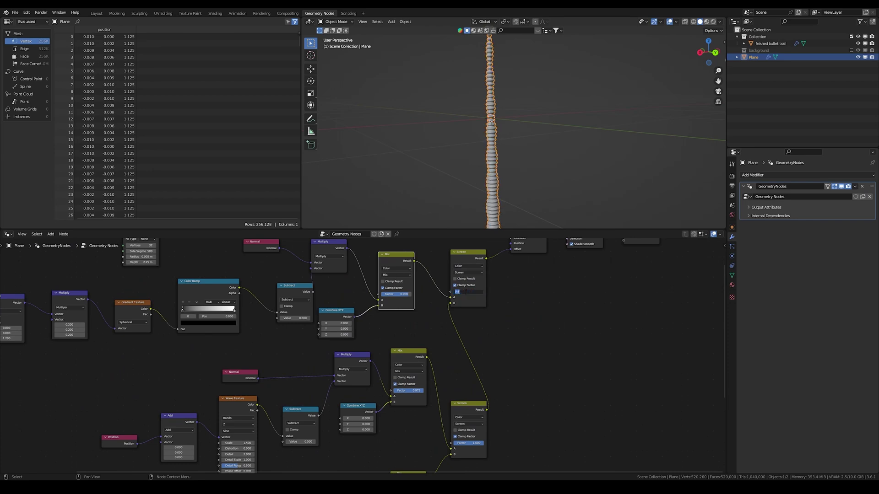
pyautogui.write('0.5')
pyautogui.press('Return')
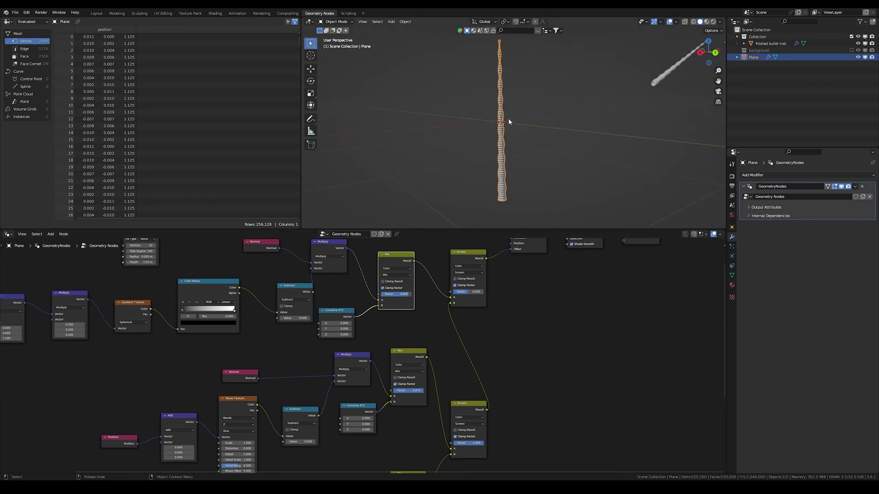
pyautogui.moveTo(502, 118); pyautogui.dragTo(523, 125, button='middle')
pyautogui.click(534, 106)
pyautogui.scroll(3, 513, 97)
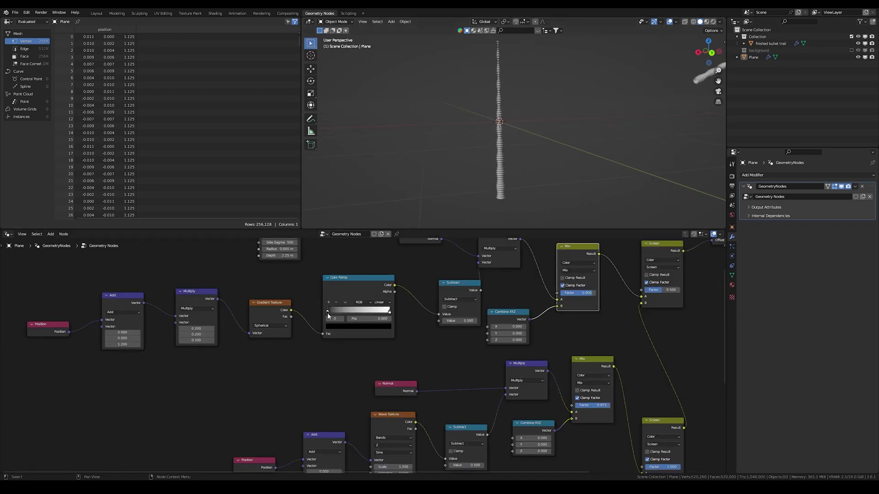
# Try shifting the black and white stops of the gradient branch's Color Ramp.
pyautogui.moveTo(331, 310)
pyautogui.mouseDown()
pyautogui.moveTo(369, 311)
pyautogui.moveTo(327, 311)
pyautogui.moveTo(336, 312)
pyautogui.mouseUp()
pyautogui.hotkey('ctrl', 'z')
pyautogui.moveTo(499, 220)
pyautogui.mouseDown(button='middle')
pyautogui.moveTo(469, 200)
pyautogui.moveTo(497, 202)
pyautogui.moveTo(486, 218)
pyautogui.mouseUp(button='middle')
pyautogui.moveTo(388, 312); pyautogui.dragTo(327, 311)
pyautogui.scroll(6, 502, 100)
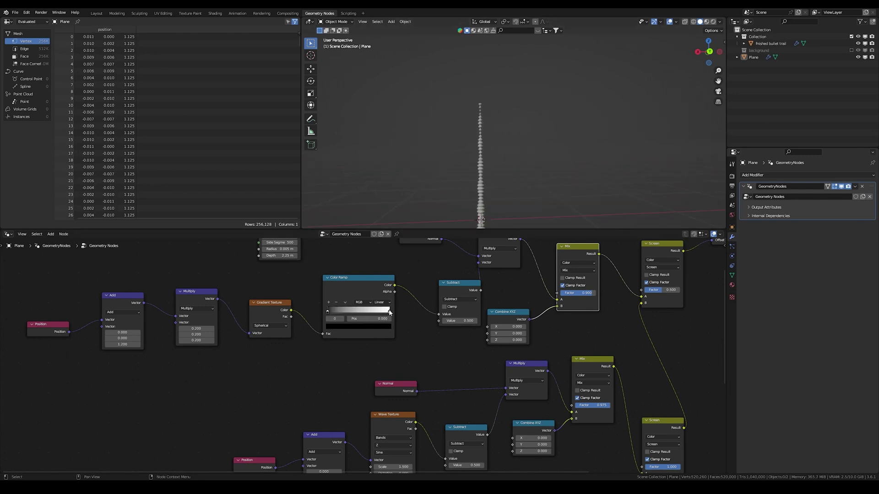
pyautogui.click(389, 312)
# Lower the Subdivide Mesh level to 0 and turn off Shade Smooth to compare the trail's surface.
pyautogui.scroll(8, 476, 131)
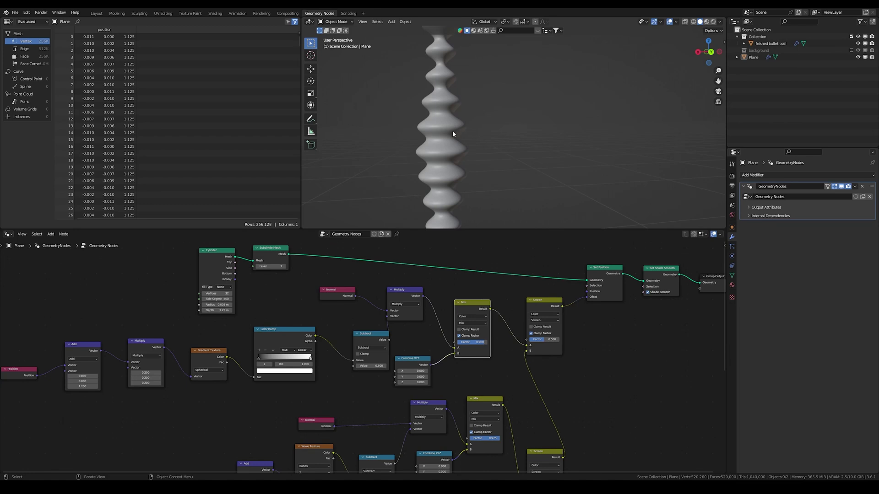
pyautogui.scroll(3, 326, 320)
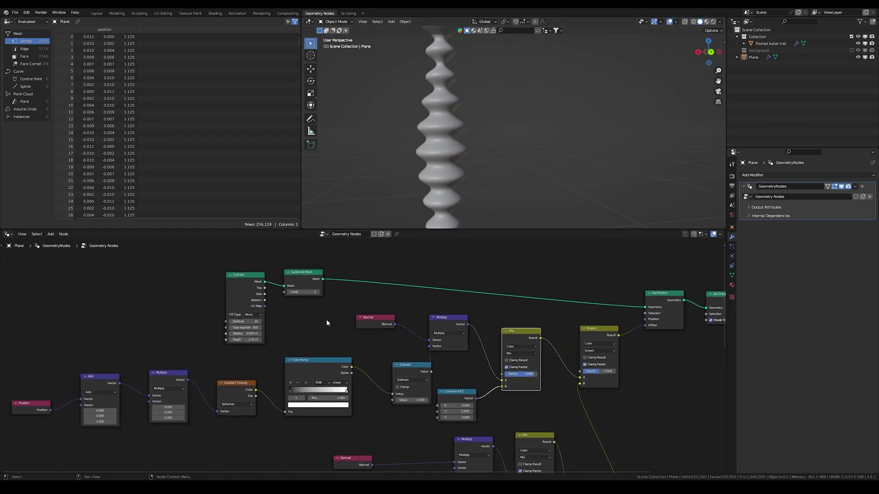
pyautogui.click(281, 283)
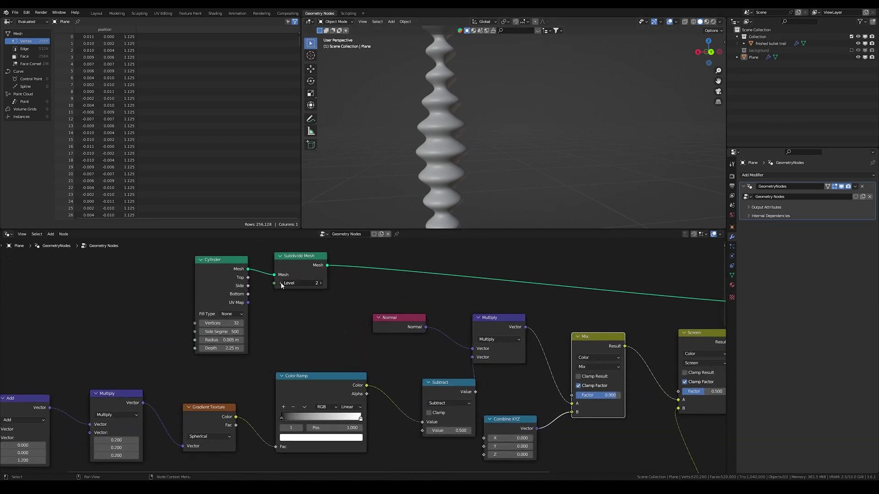
pyautogui.click(282, 283)
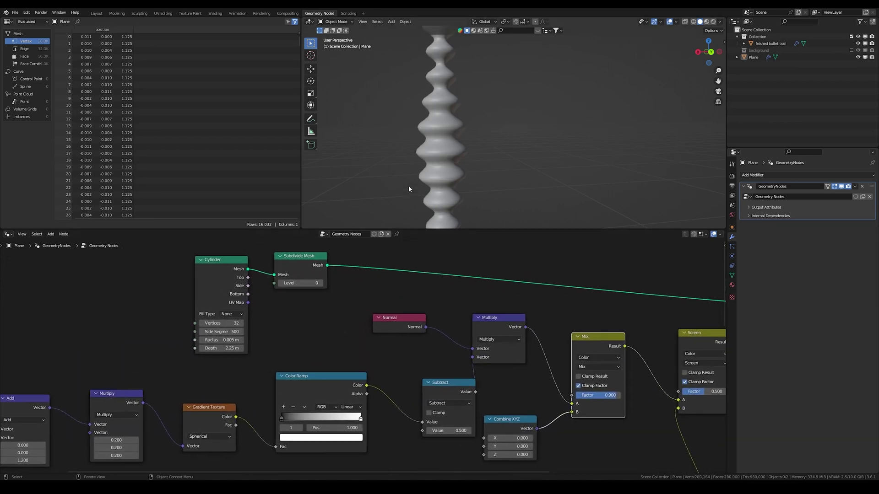
pyautogui.moveTo(547, 275)
pyautogui.mouseDown(button='middle')
pyautogui.moveTo(506, 299)
pyautogui.moveTo(208, 324)
pyautogui.mouseUp(button='middle')
pyautogui.click(517, 371)
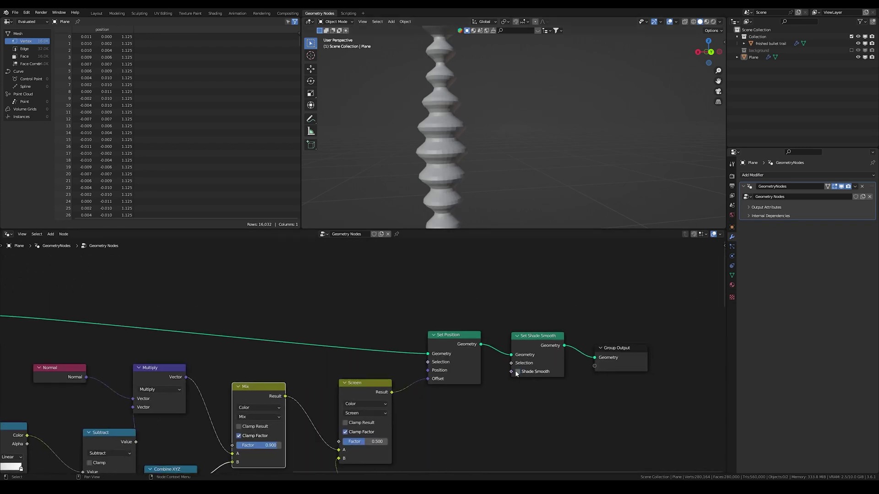
pyautogui.hscroll(-10, 402, 284)
pyautogui.scroll(-2, 402, 284)
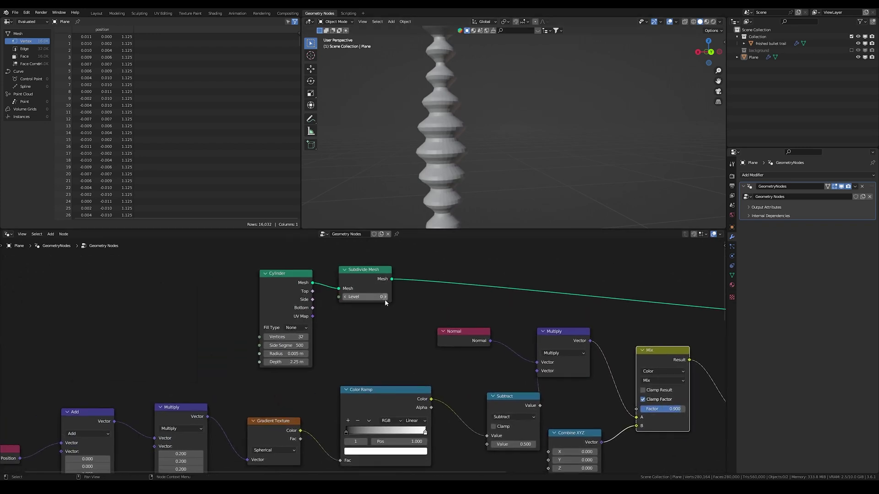
# Raise the Subdivide Mesh level back to 2 and examine the ripples up close.
pyautogui.click(385, 297)
pyautogui.click(385, 296)
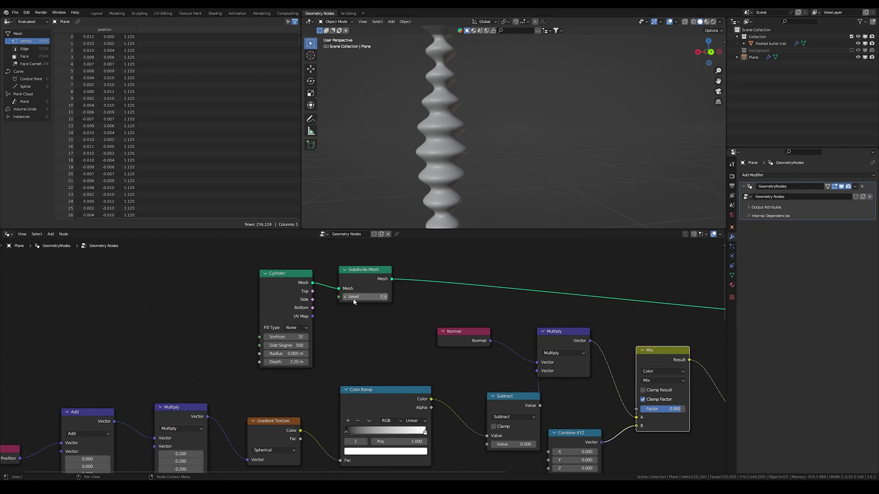
pyautogui.scroll(2, 465, 169)
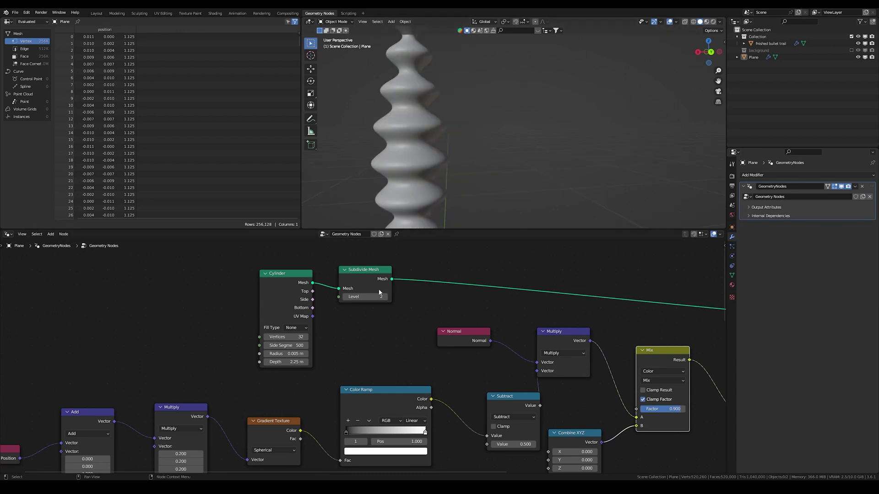
# Set the Subdivide Mesh level to 1 and re-enable Shade Smooth.
pyautogui.click(347, 296)
pyautogui.moveTo(625, 284); pyautogui.dragTo(355, 273, button='middle')
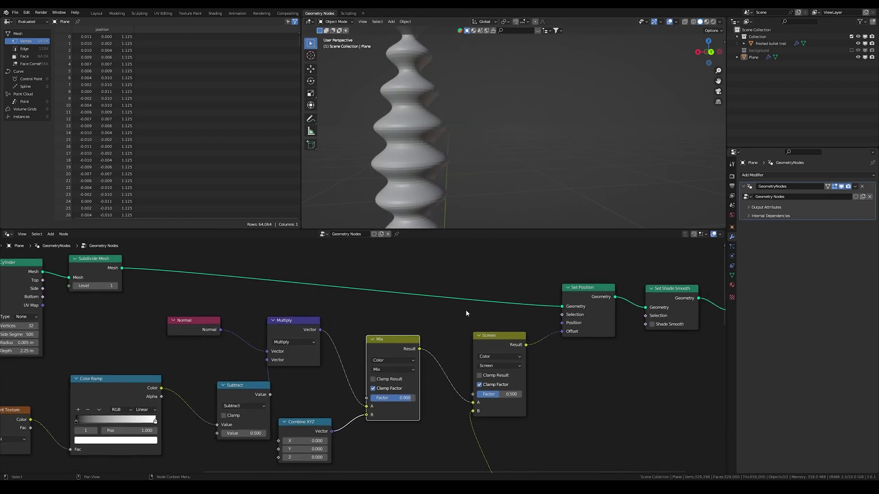
pyautogui.scroll(-2, 466, 313)
pyautogui.click(575, 332)
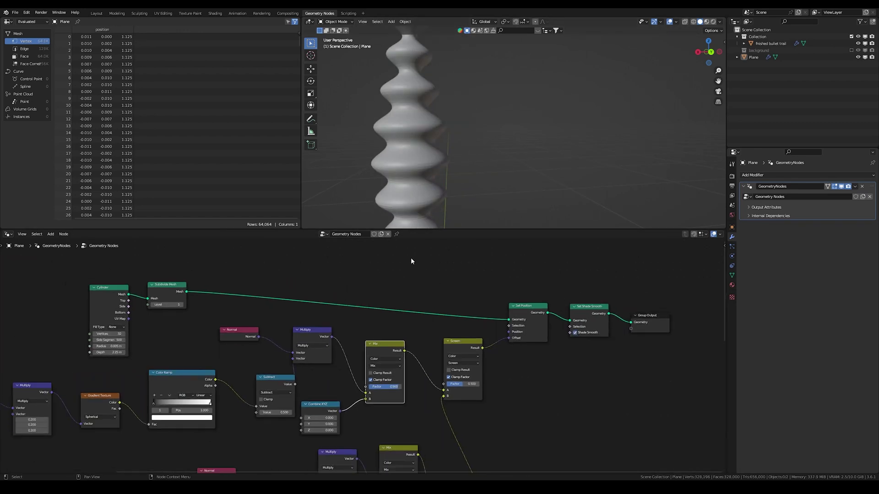
# Try a Z offset of 1.2 in the Add node of the upper wave texture branch, and undo it.
pyautogui.scroll(-8, 430, 148)
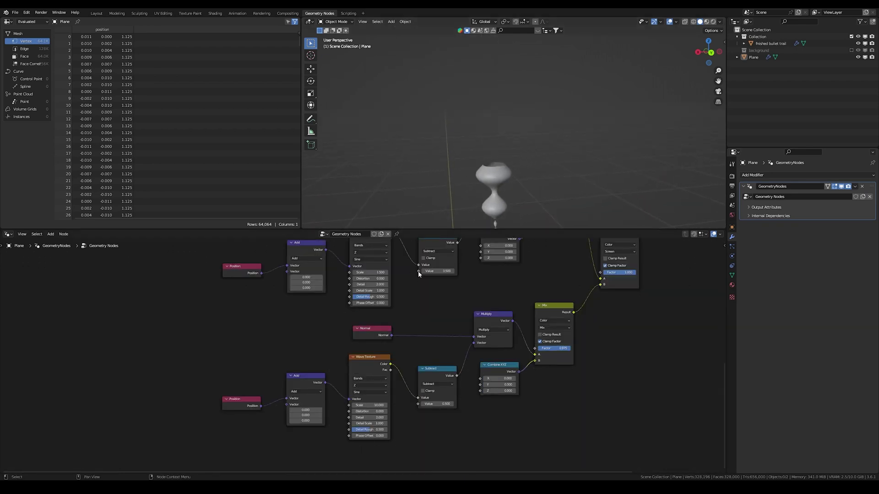
pyautogui.moveTo(302, 422)
pyautogui.mouseDown()
pyautogui.moveTo(293, 422)
pyautogui.moveTo(302, 421)
pyautogui.mouseUp()
pyautogui.click(306, 421)
pyautogui.click(308, 352)
pyautogui.moveTo(306, 288); pyautogui.dragTo(361, 288)
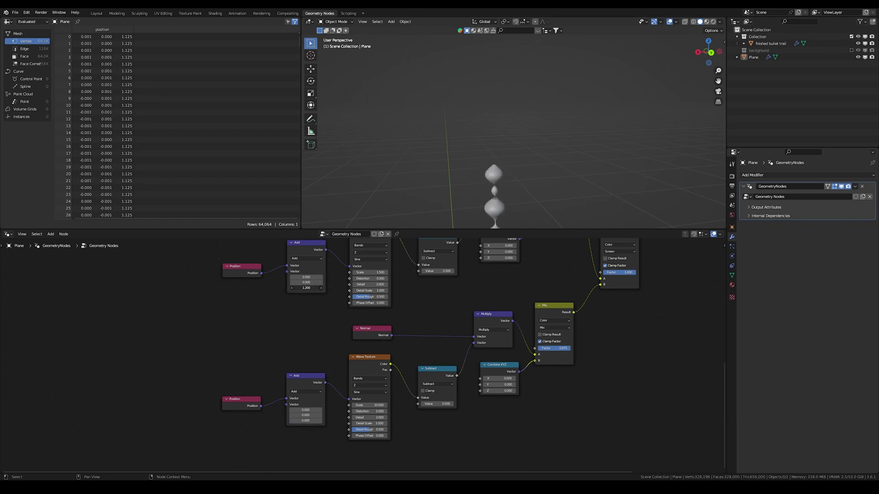
pyautogui.hotkey('ctrl', 'z')
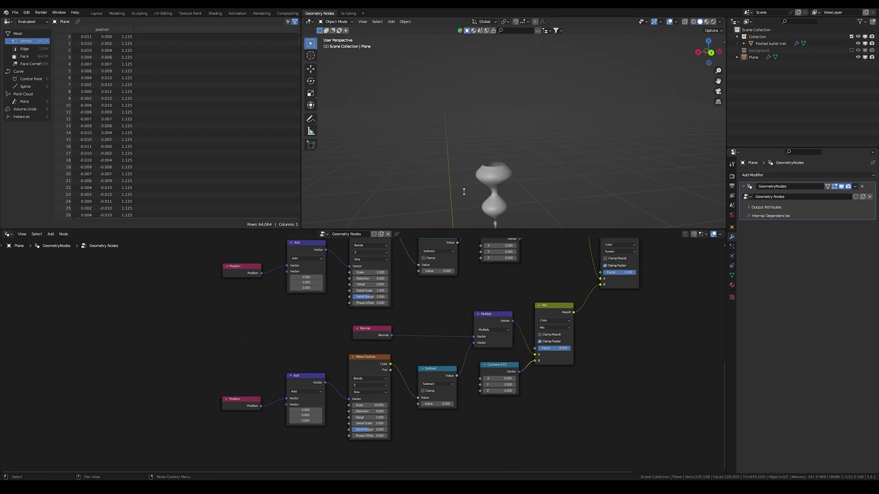
# Enlarge the node editor and frame the complete geometry node tree.
pyautogui.scroll(-7, 463, 193)
pyautogui.moveTo(542, 192); pyautogui.dragTo(505, 210, button='middle')
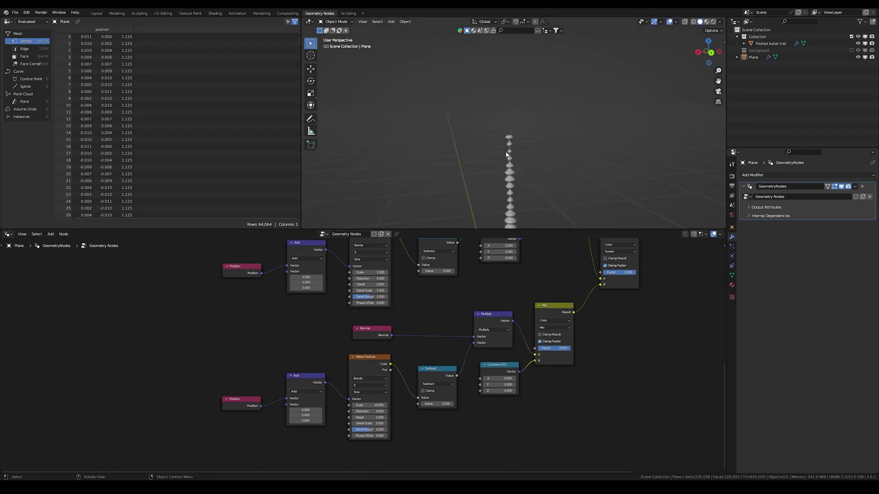
pyautogui.scroll(-4, 506, 155)
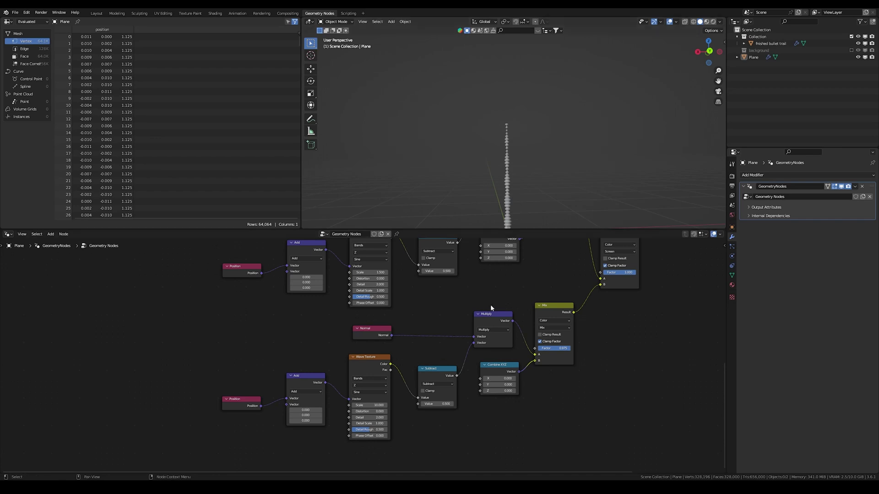
pyautogui.scroll(-7, 537, 167)
pyautogui.moveTo(549, 274); pyautogui.dragTo(471, 329, button='middle')
pyautogui.scroll(-5, 485, 324)
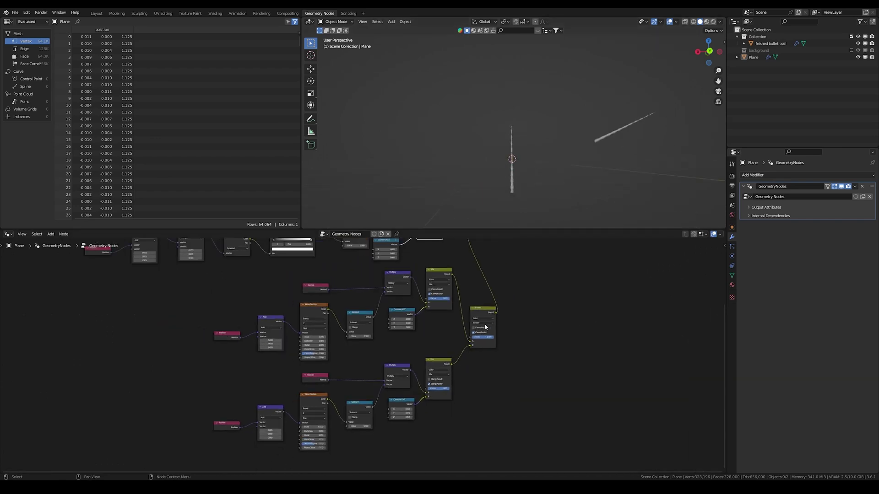
pyautogui.moveTo(445, 291); pyautogui.dragTo(462, 330, button='middle')
pyautogui.scroll(-3, 476, 330)
pyautogui.scroll(-1, 464, 334)
pyautogui.moveTo(452, 228); pyautogui.dragTo(451, 68)
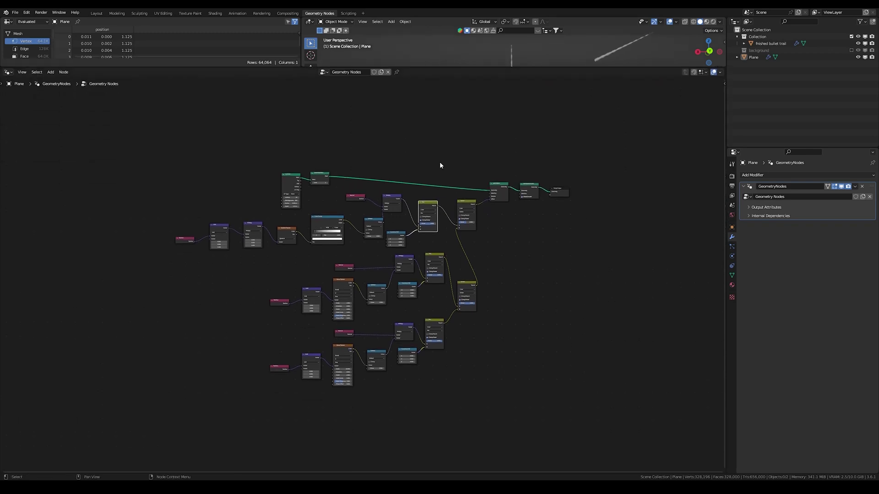
pyautogui.scroll(3, 439, 161)
pyautogui.scroll(1, 430, 195)
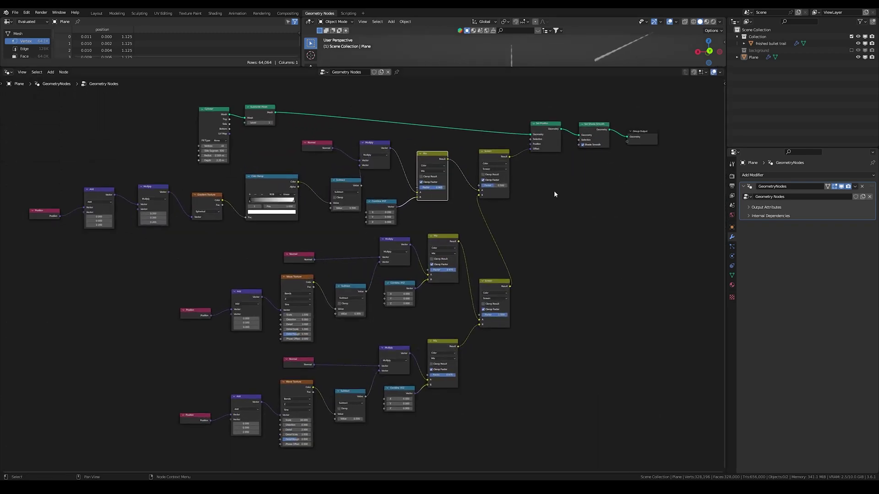
# Add a Set Material node between Set Shade Smooth and Group Output.
pyautogui.click(559, 207)
pyautogui.hotkey('shift', 'a')
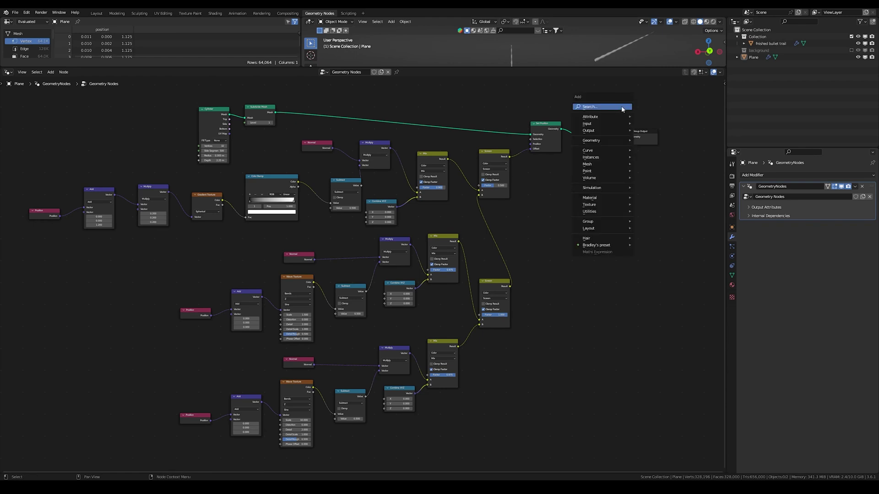
pyautogui.click(622, 106)
pyautogui.write('set mat')
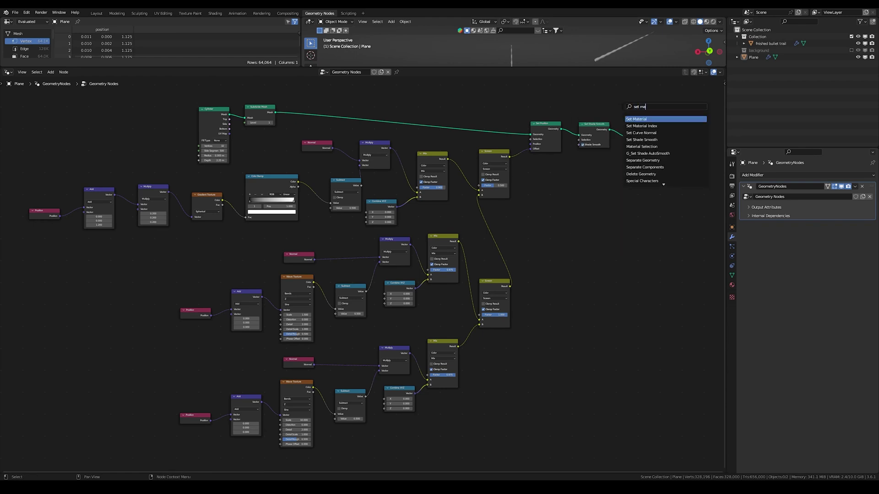
pyautogui.press('Return')
pyautogui.click(624, 130)
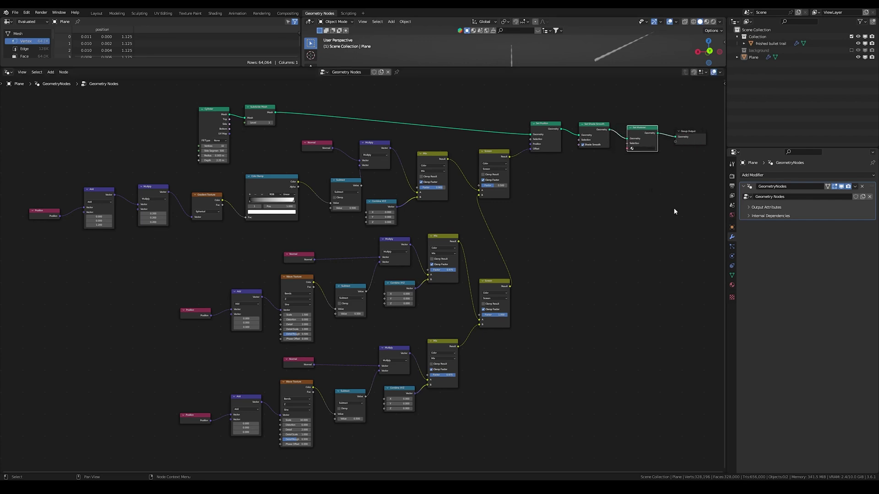
# Create a material named bullet_trail for the plane and assign it in the Set Material node.
pyautogui.click(730, 286)
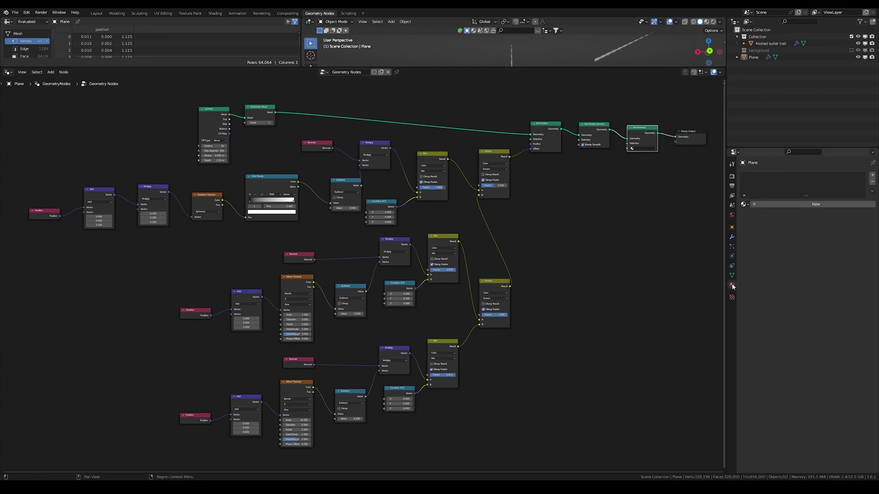
pyautogui.click(784, 207)
pyautogui.click(774, 204)
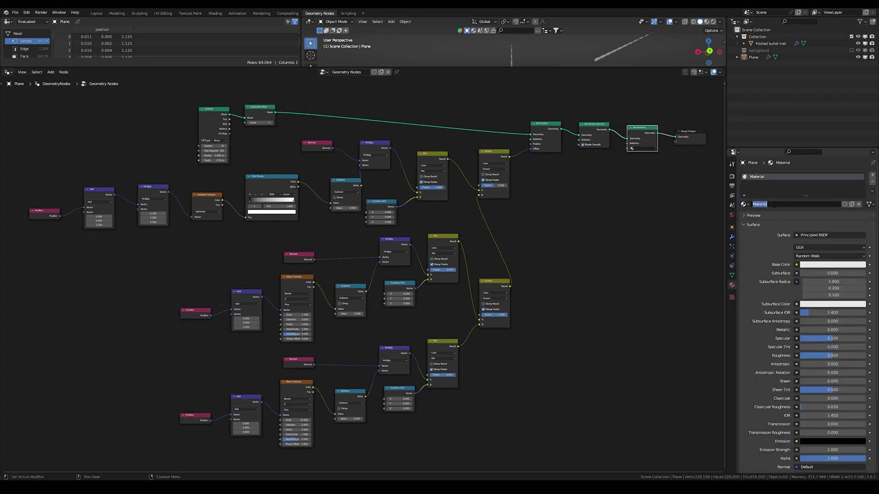
pyautogui.write('bullet_trail')
pyautogui.press('Return')
pyautogui.click(640, 148)
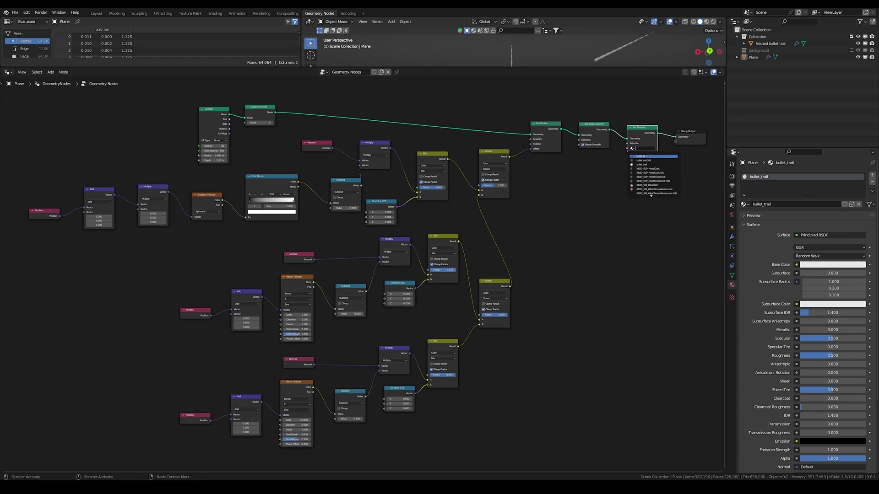
pyautogui.click(644, 157)
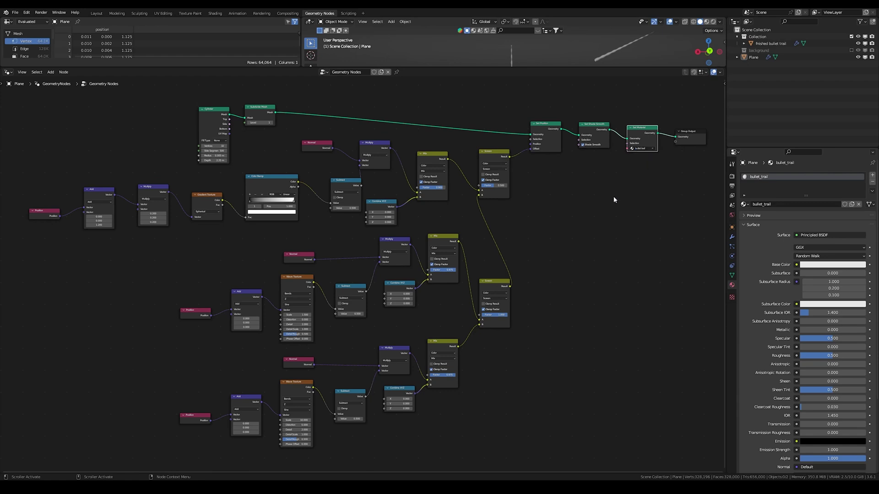
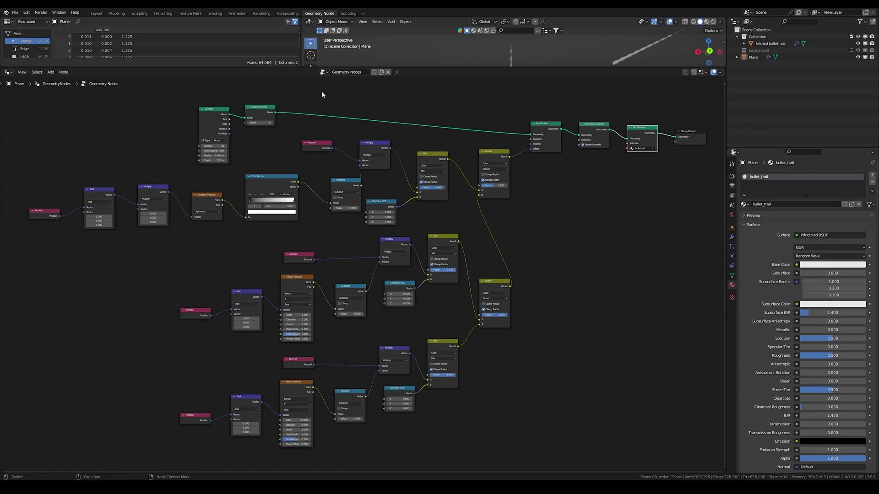
# Switch to the Shading workspace, close the file browser and image editor areas, and enlarge the shader editor.
pyautogui.click(215, 13)
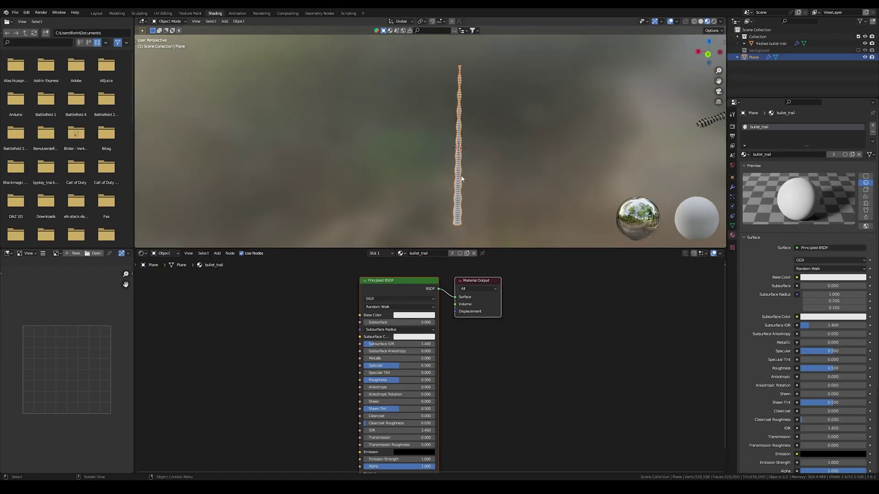
pyautogui.moveTo(479, 175); pyautogui.dragTo(492, 173, button='middle')
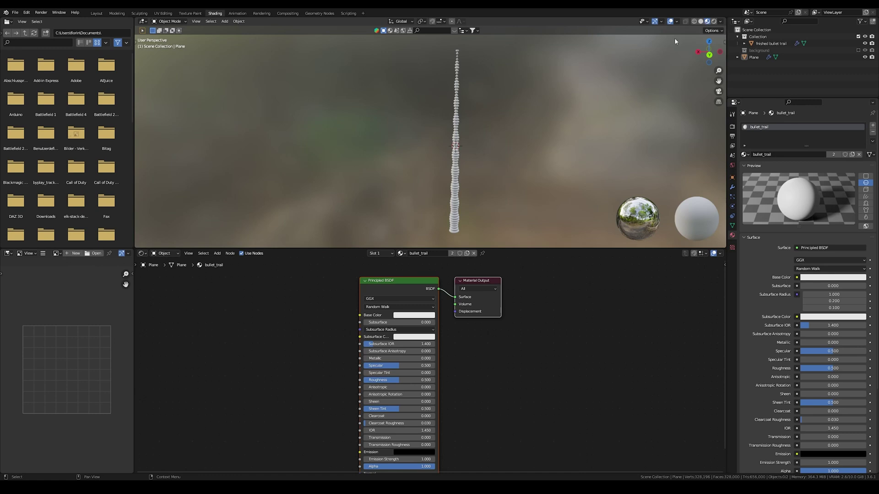
pyautogui.moveTo(136, 251); pyautogui.dragTo(106, 266)
pyautogui.moveTo(387, 294); pyautogui.dragTo(396, 279, button='middle')
pyautogui.moveTo(398, 248); pyautogui.dragTo(398, 215)
pyautogui.moveTo(135, 21); pyautogui.dragTo(127, 39)
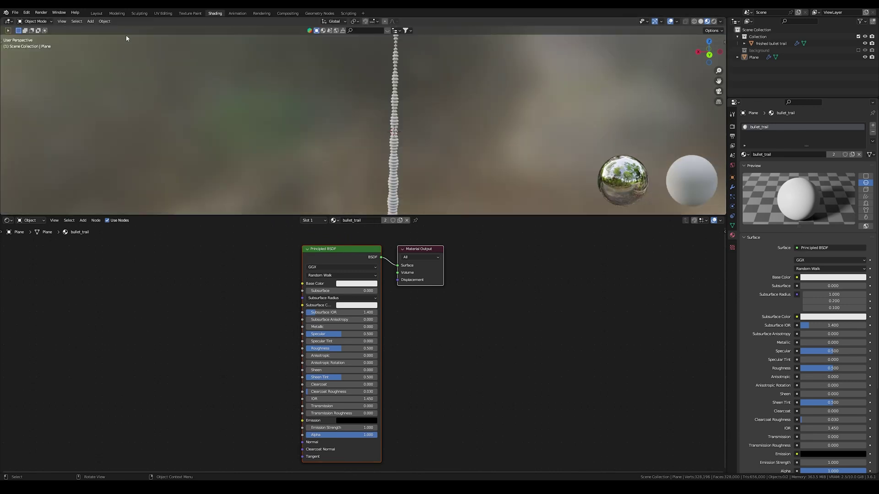
pyautogui.scroll(3, 387, 160)
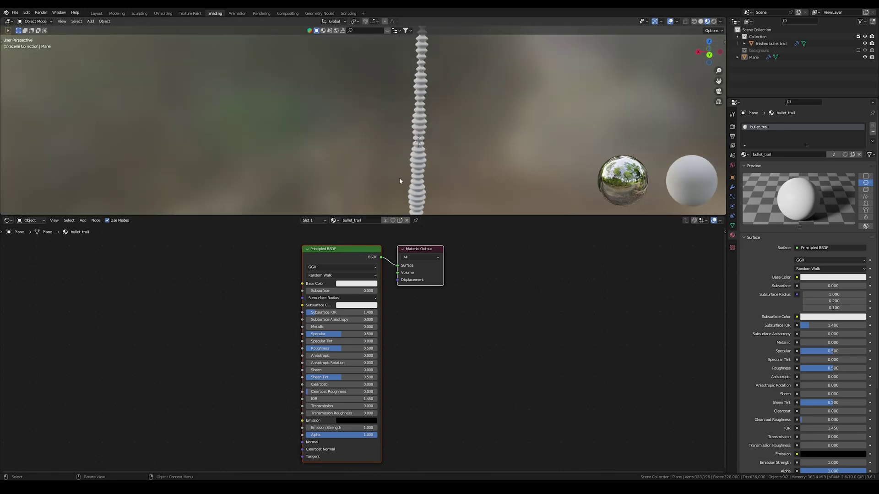
# Delete the Principled BSDF node from the bullet_trail material.
pyautogui.click(336, 258)
pyautogui.click(341, 243)
pyautogui.click(335, 255)
pyautogui.press('x')
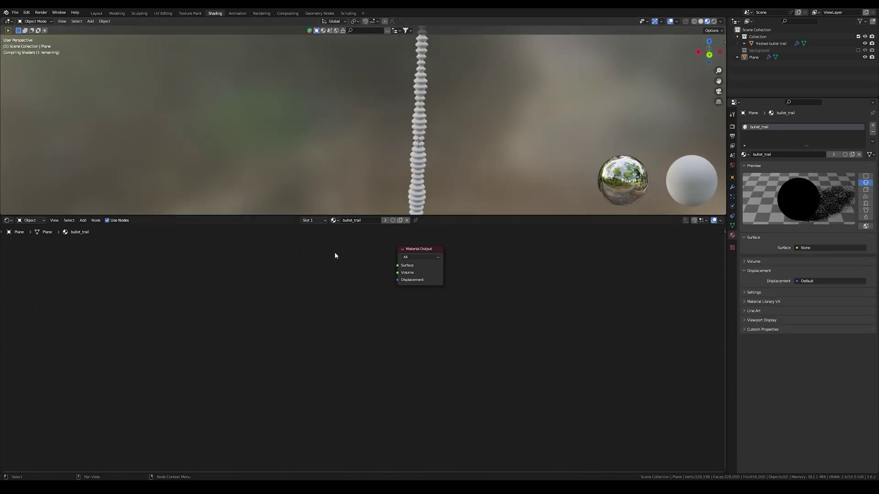
# Add a Transparent BSDF node to the bullet_trail material, in the free space before the Material Output.
pyautogui.moveTo(363, 251); pyautogui.dragTo(392, 278, button='middle')
pyautogui.scroll(-2, 391, 277)
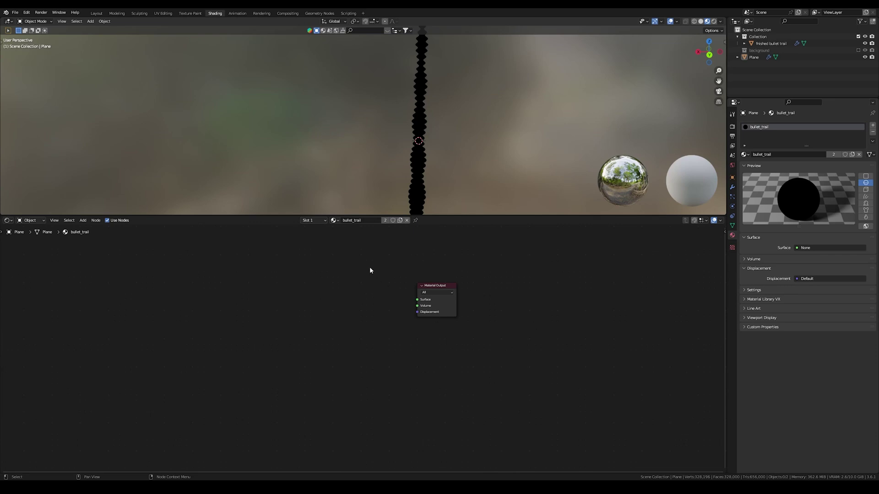
pyautogui.hotkey('shift', 'a')
pyautogui.write('tra')
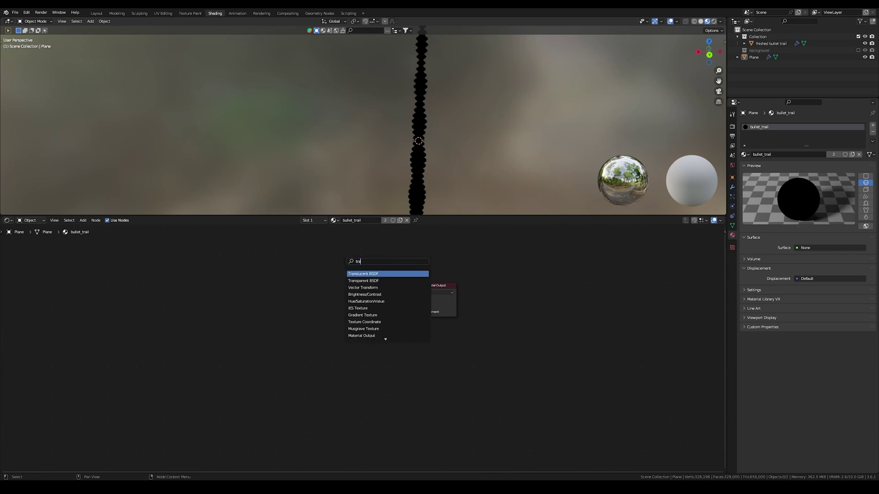
pyautogui.write('n')
pyautogui.press('Down')
pyautogui.press('Return')
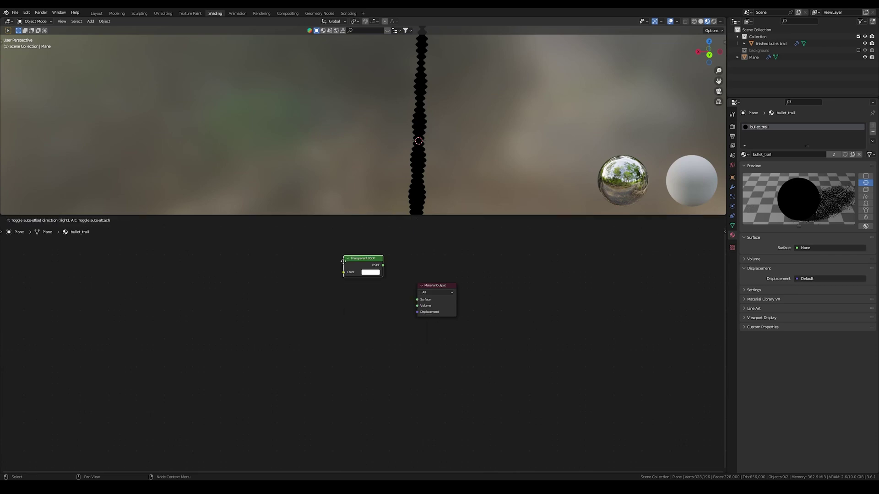
pyautogui.click(328, 288)
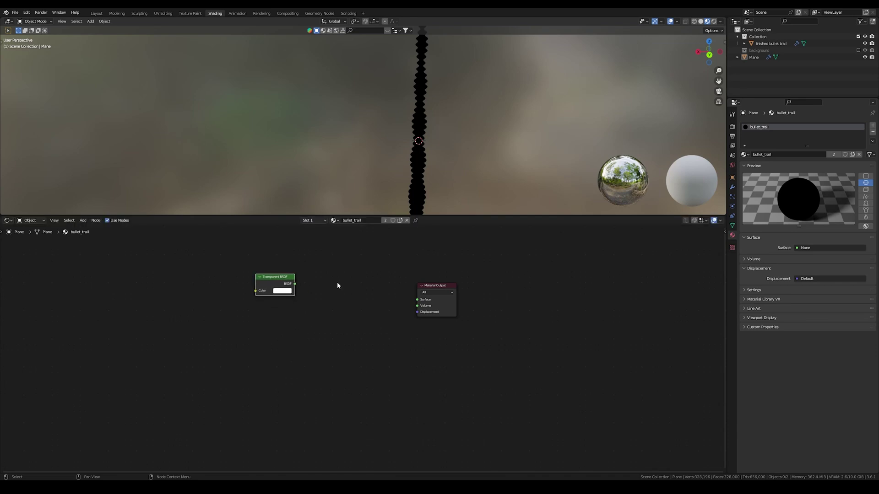
# Add a Refraction BSDF node and place it below the Transparent BSDF.
pyautogui.hotkey('shift', 'a')
pyautogui.write('re')
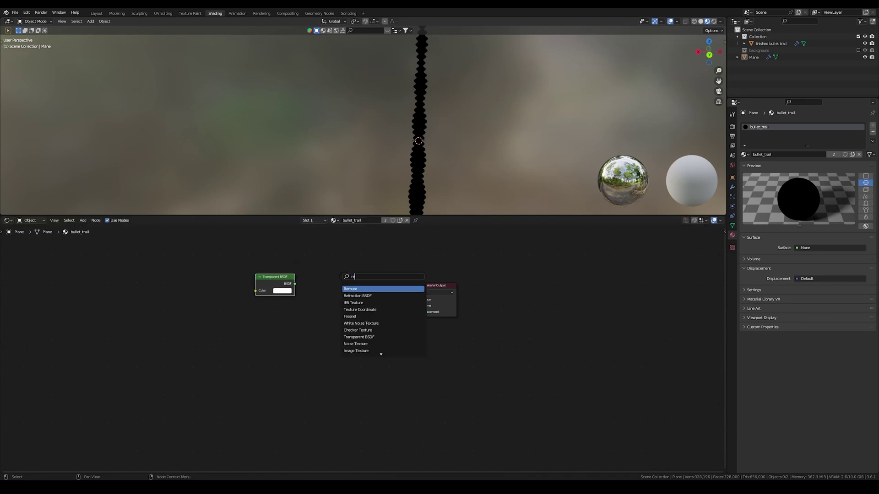
pyautogui.write('fra')
pyautogui.press('Return')
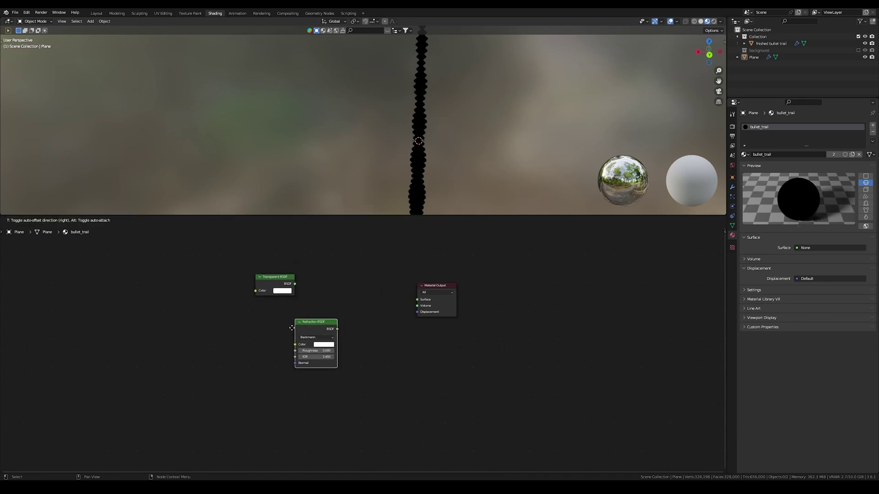
pyautogui.click(249, 337)
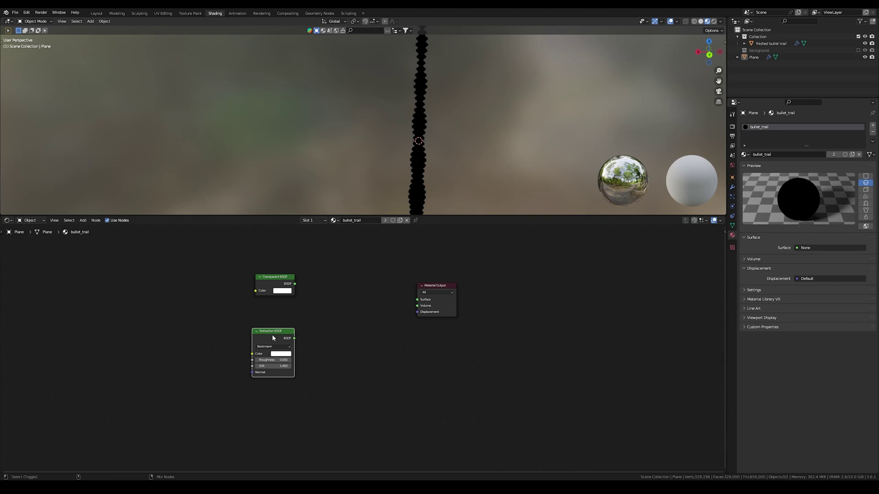
# Combine the Transparent and Refraction BSDFs in a Mix Shader and connect it to the Material Output's Surface.
pyautogui.keyDown('ctrl'); pyautogui.keyDown('shift'); pyautogui.moveTo(273, 338); pyautogui.dragTo(274, 286, button='right'); pyautogui.keyUp('shift'); pyautogui.keyUp('ctrl')
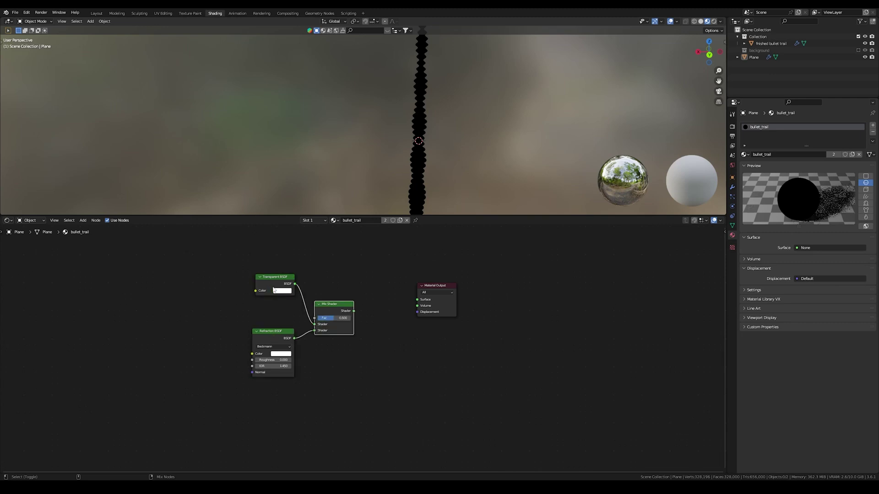
pyautogui.moveTo(337, 309); pyautogui.dragTo(417, 299)
pyautogui.hotkey('shift', 'a')
pyautogui.write('mix')
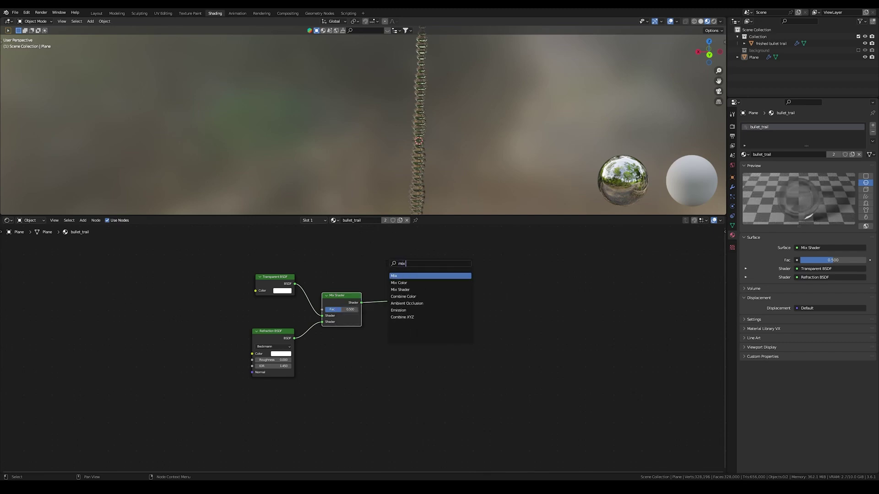
pyautogui.write(' sha')
pyautogui.press('Return')
pyautogui.click(393, 252)
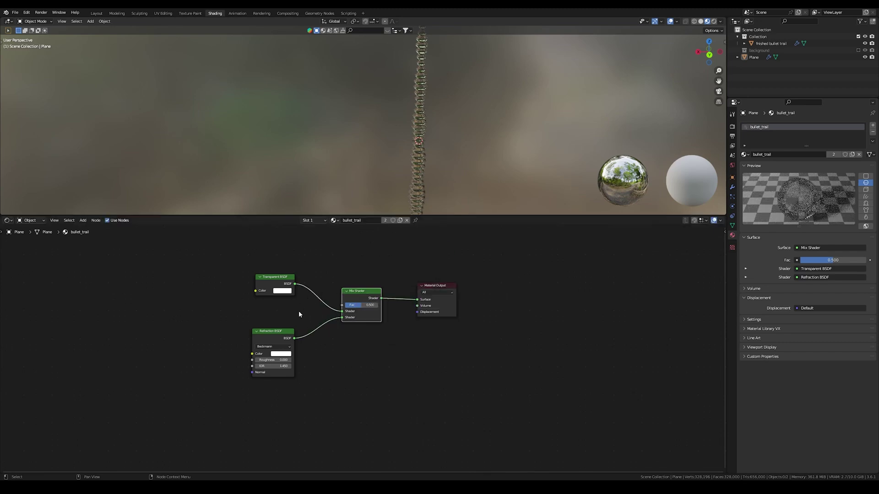
# Move the Transparent BSDF and Refraction BSDF nodes lower to make room above them.
pyautogui.moveTo(275, 333); pyautogui.dragTo(274, 333)
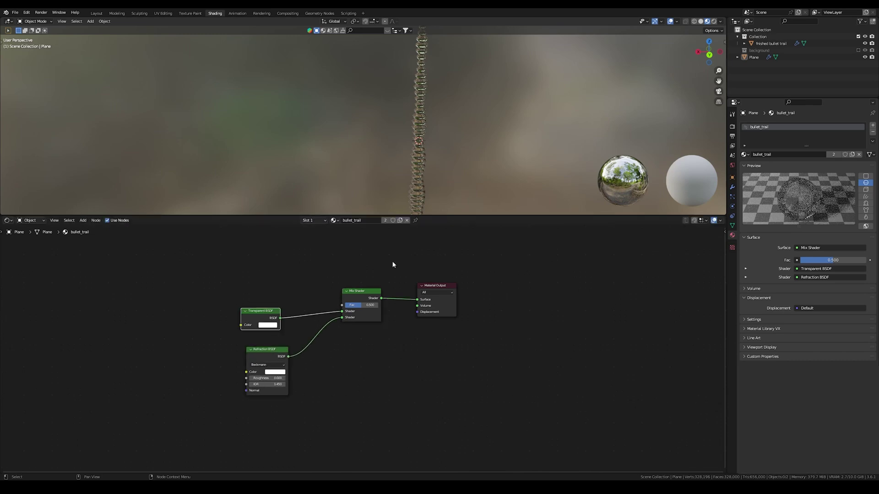
pyautogui.moveTo(447, 154); pyautogui.dragTo(408, 176, button='middle')
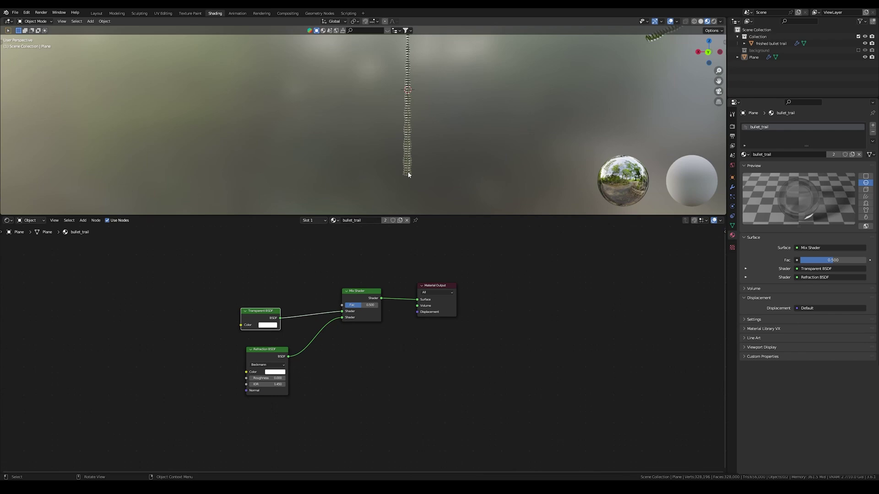
pyautogui.scroll(1, 407, 176)
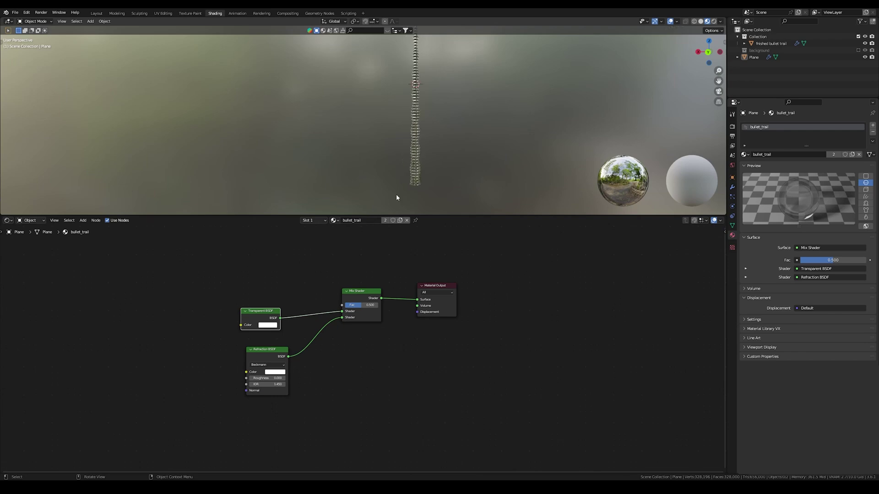
# Add a Gradient Texture node above the two BSDF nodes.
pyautogui.moveTo(349, 272); pyautogui.dragTo(340, 318, button='middle')
pyautogui.scroll(-3, 340, 318)
pyautogui.hotkey('shift', 'a')
pyautogui.click(292, 278)
pyautogui.write('gradient')
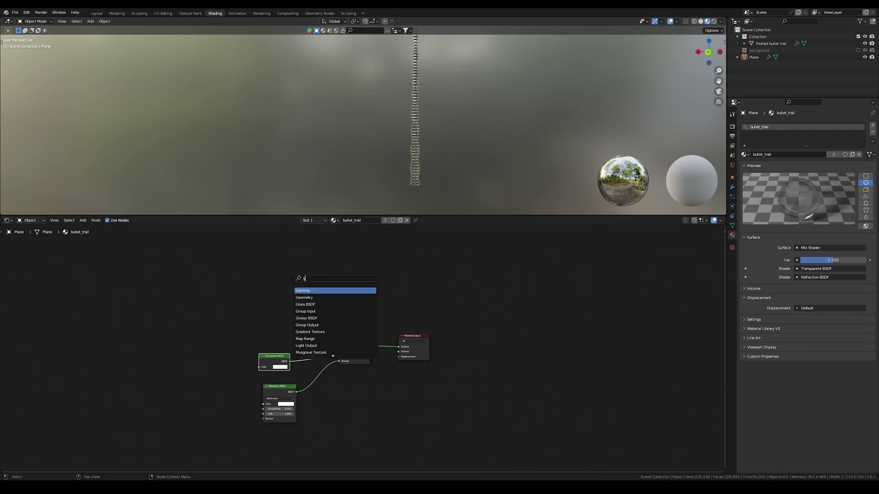
pyautogui.press('Return')
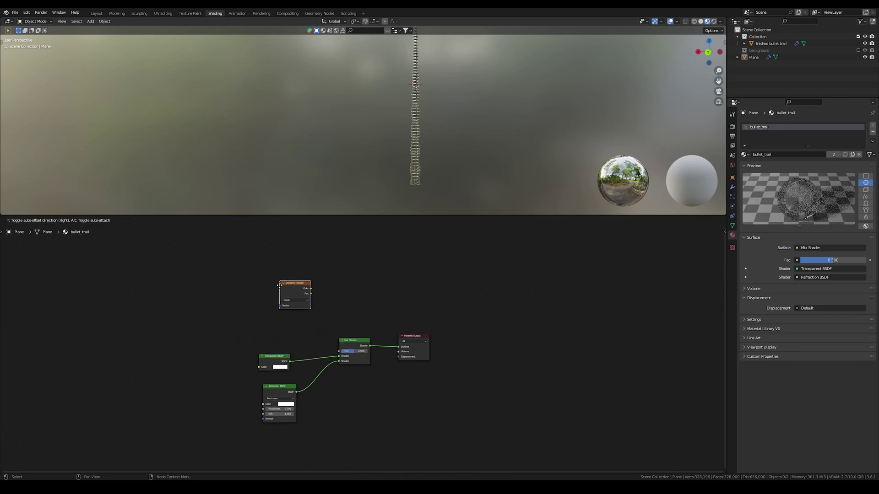
pyautogui.click(270, 289)
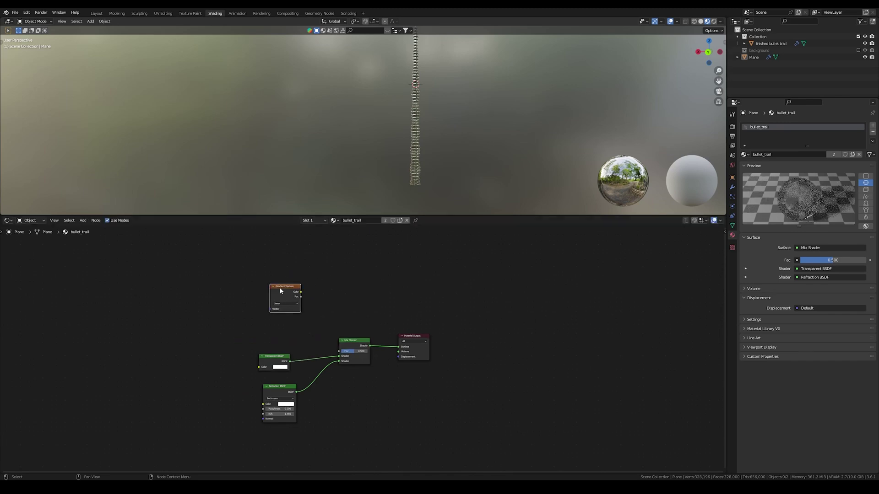
# Add Texture Coordinate and Mapping nodes to the Gradient Texture and move the group clear of the shaders.
pyautogui.hotkey('ctrl', 't')
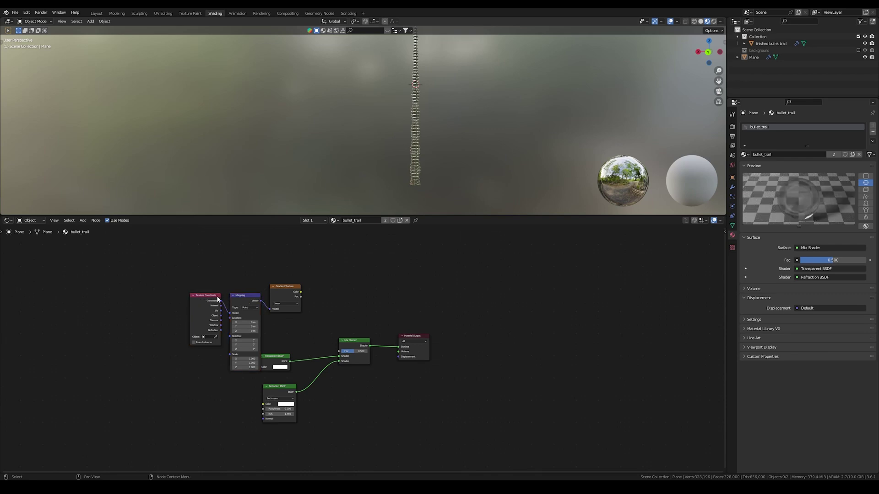
pyautogui.moveTo(183, 260); pyautogui.dragTo(284, 305)
pyautogui.press('g')
pyautogui.click(264, 299)
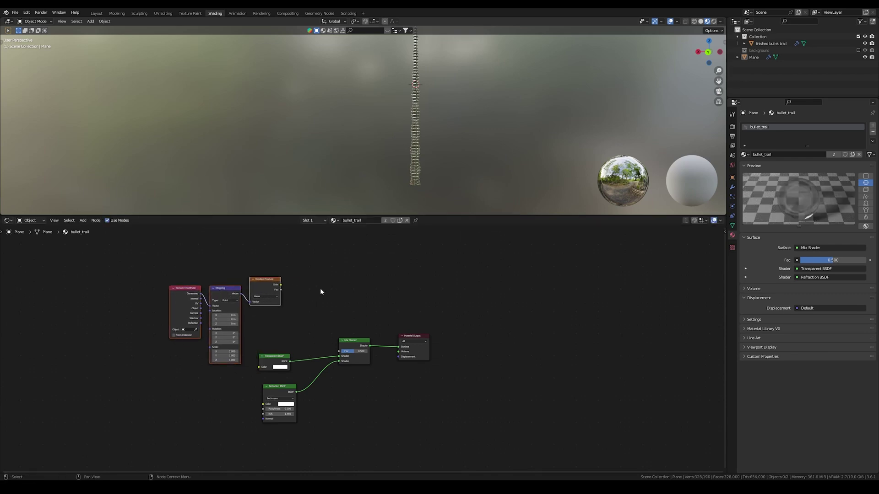
# Add a Color Ramp node after the Gradient Texture and feed it from the texture's Color output.
pyautogui.click(322, 291)
pyautogui.hotkey('shift', 'a')
pyautogui.write('color')
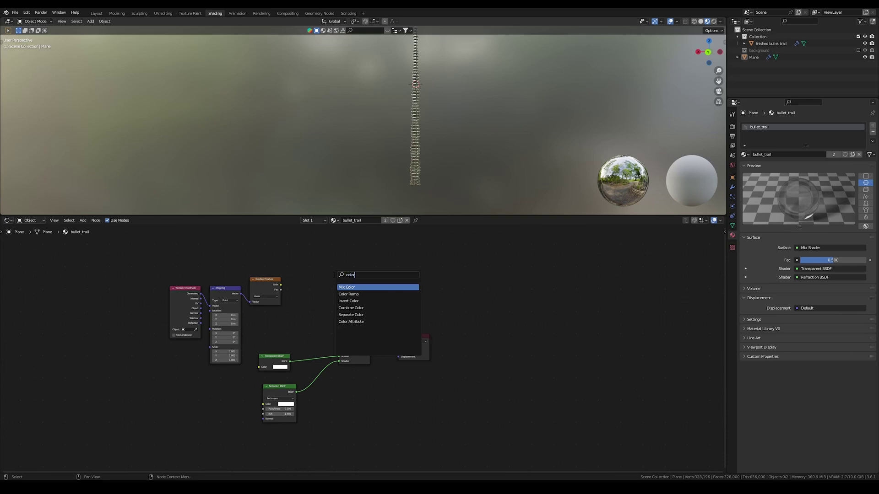
pyautogui.press('Down')
pyautogui.press('Return')
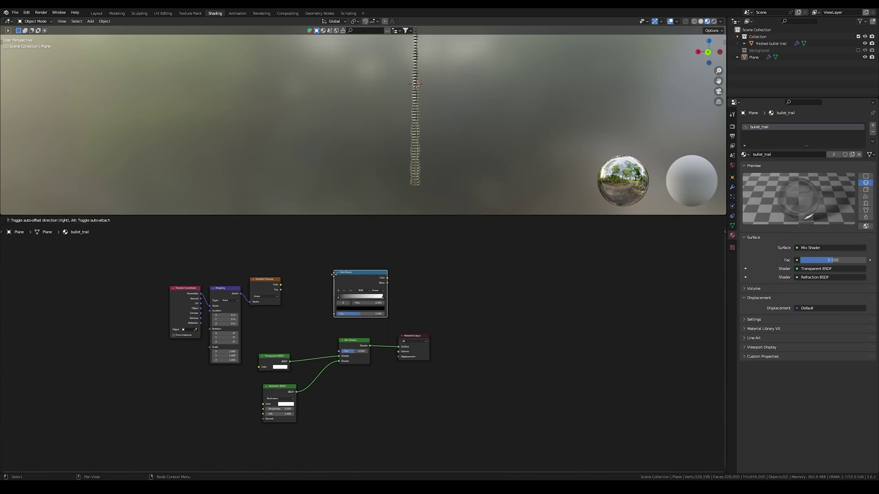
pyautogui.click(304, 267)
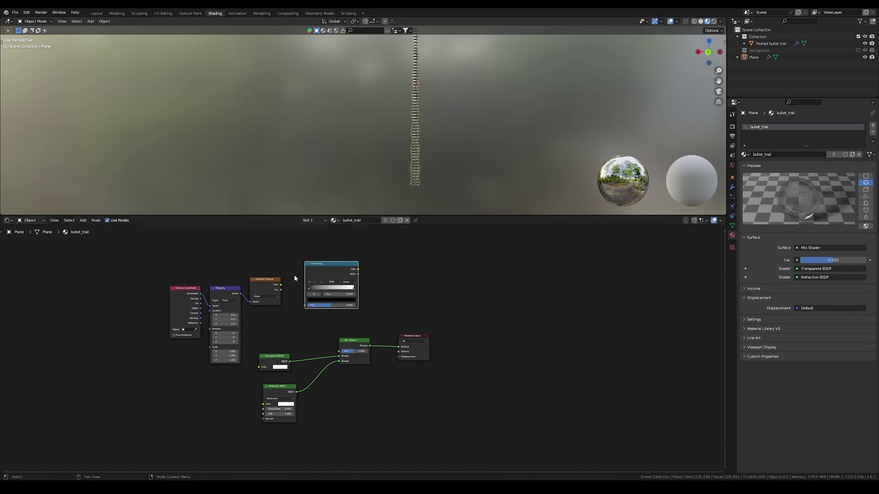
pyautogui.moveTo(283, 287); pyautogui.dragTo(308, 306)
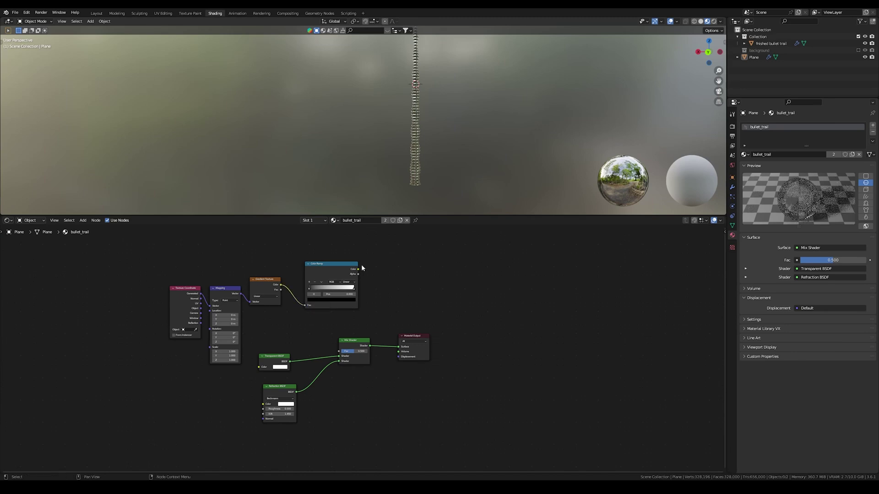
pyautogui.moveTo(358, 270); pyautogui.dragTo(398, 347)
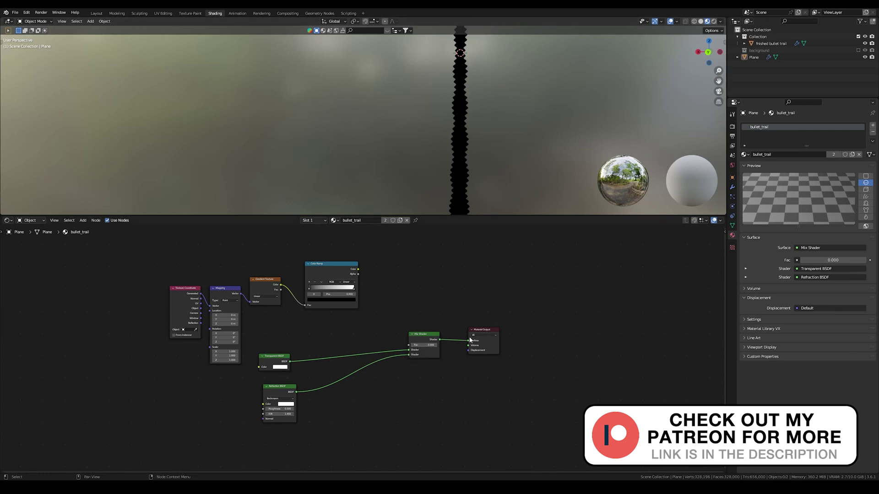
# Switch the render engine to Eevee and set the bullet_trail material's blend mode to Alpha Blend.
pyautogui.click(732, 126)
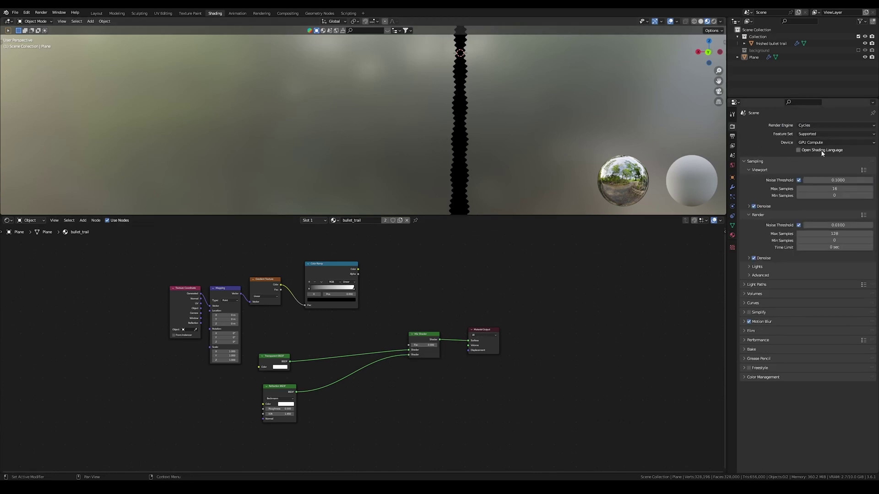
pyautogui.click(816, 125)
pyautogui.click(810, 133)
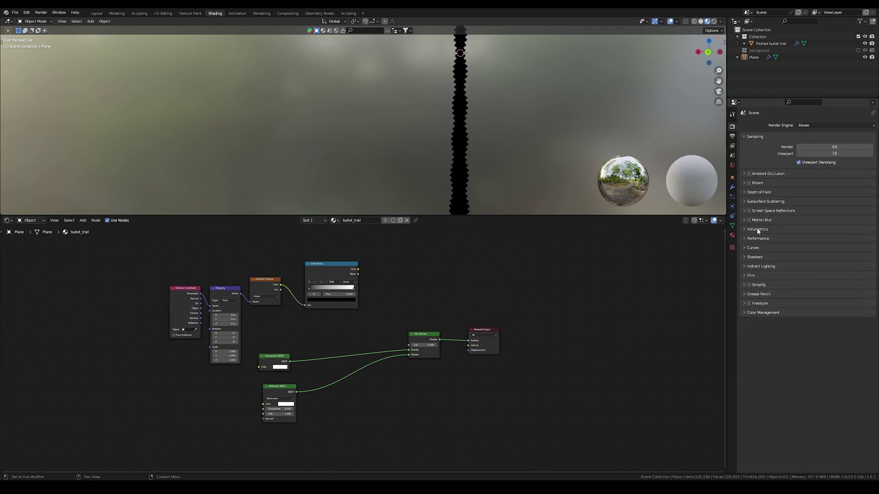
pyautogui.click(732, 234)
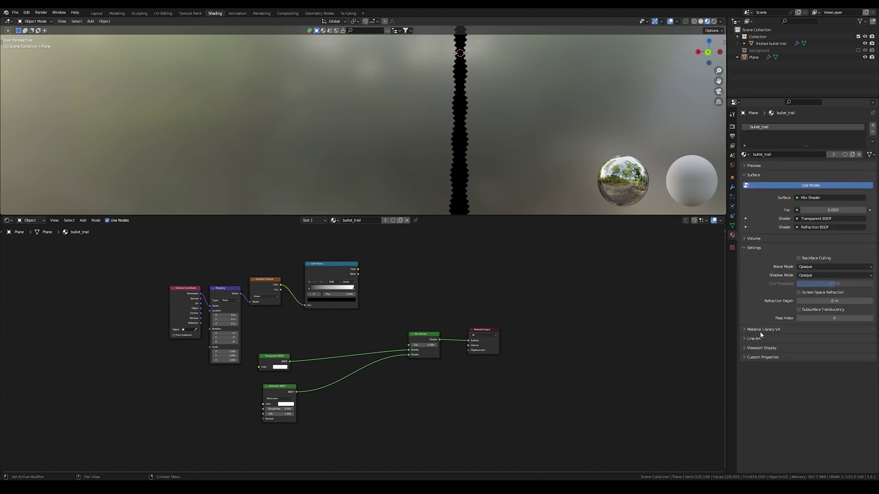
pyautogui.click(808, 268)
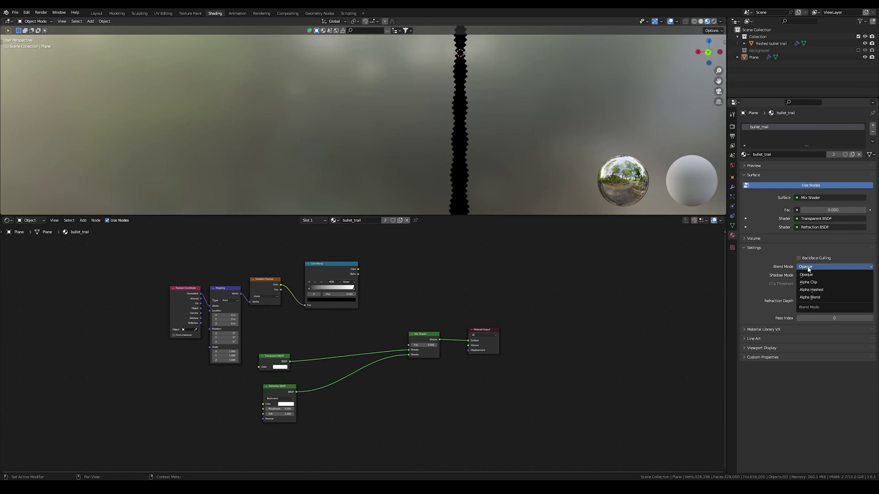
pyautogui.click(817, 298)
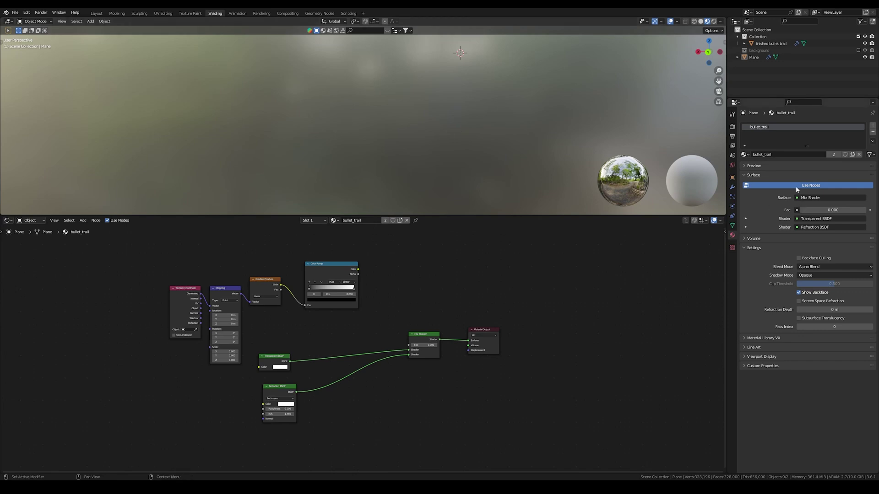
# Switch the render engine back to Cycles.
pyautogui.click(732, 126)
pyautogui.click(818, 125)
pyautogui.click(813, 149)
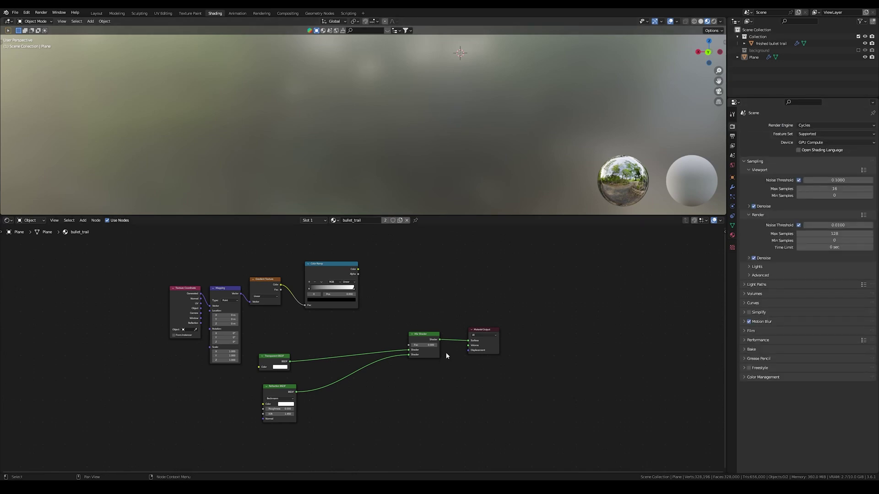
# Connect the Color Ramp's Color to the Mix Shader's Fac and move the black stop to about 0.527.
pyautogui.moveTo(422, 345); pyautogui.dragTo(449, 346)
pyautogui.moveTo(358, 270); pyautogui.dragTo(408, 345)
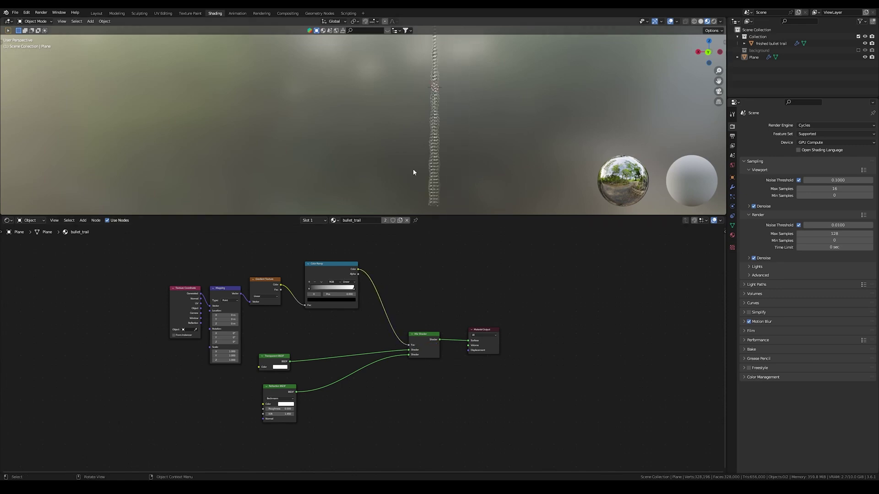
pyautogui.moveTo(316, 287); pyautogui.dragTo(336, 287)
pyautogui.scroll(3, 434, 133)
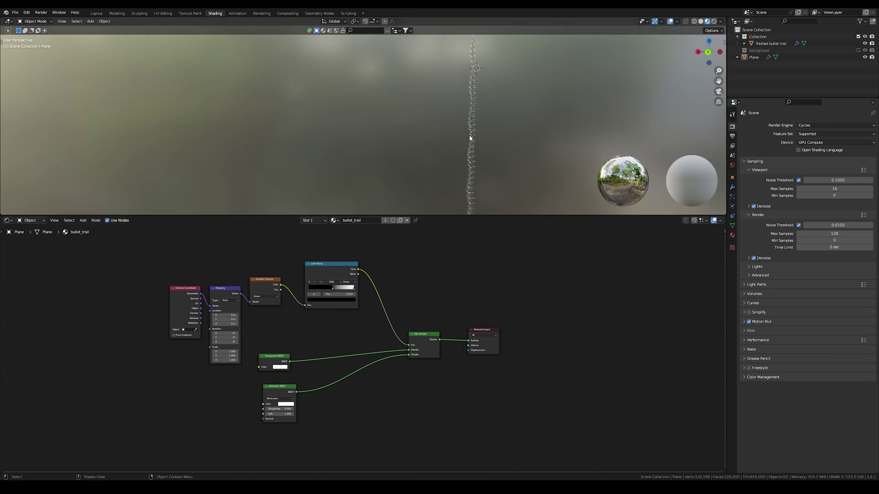
pyautogui.scroll(-2, 472, 138)
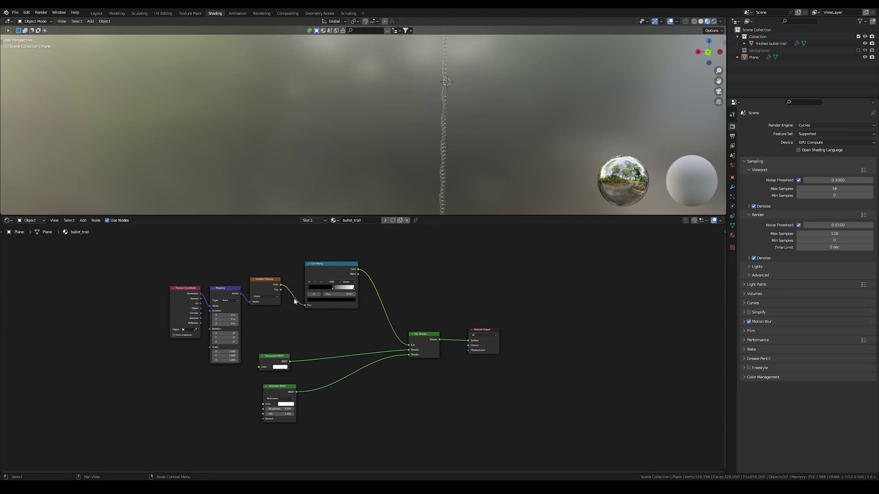
# Set the Mapping node's Y rotation to 90° so the gradient changes direction.
pyautogui.moveTo(307, 354); pyautogui.dragTo(348, 323, button='middle')
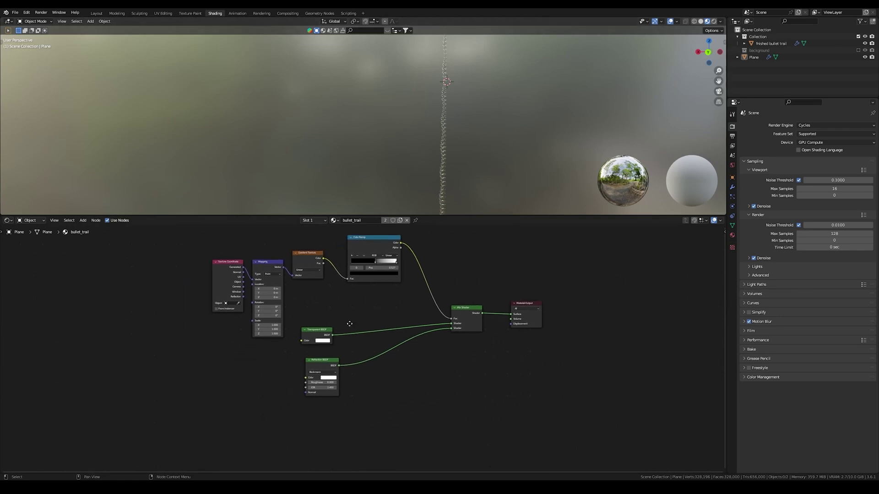
pyautogui.scroll(2, 347, 324)
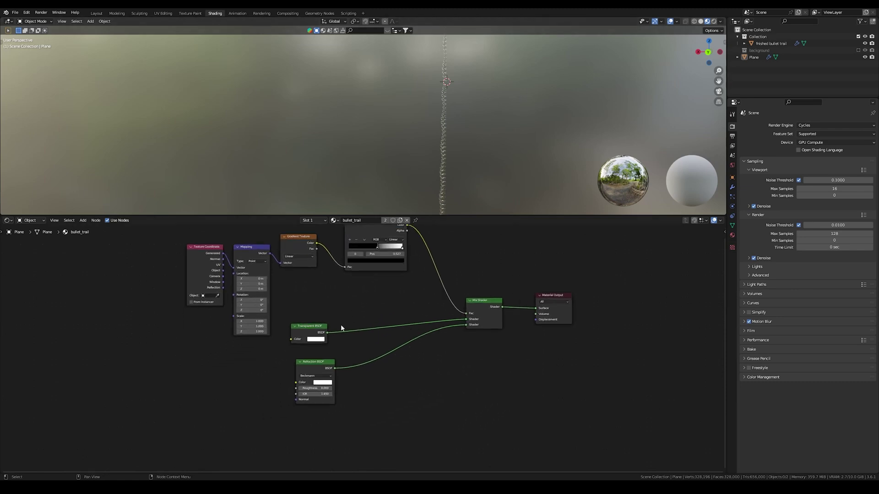
pyautogui.click(253, 306)
pyautogui.write('90')
pyautogui.press('Return')
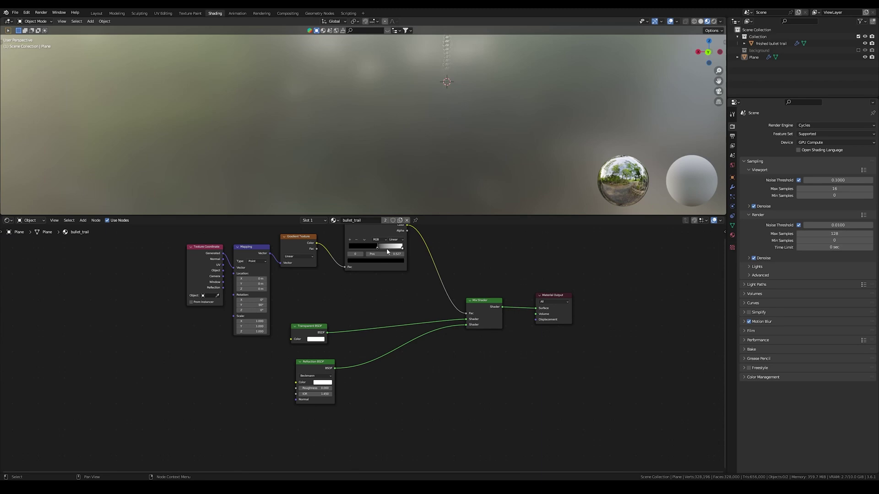
# Move the Color Ramp's black stop to about 0.010 so the fade spans nearly the whole trail.
pyautogui.scroll(-3, 494, 108)
pyautogui.keyDown('shift'); pyautogui.moveTo(418, 93); pyautogui.dragTo(424, 126, button='middle'); pyautogui.keyUp('shift')
pyautogui.scroll(3, 400, 258)
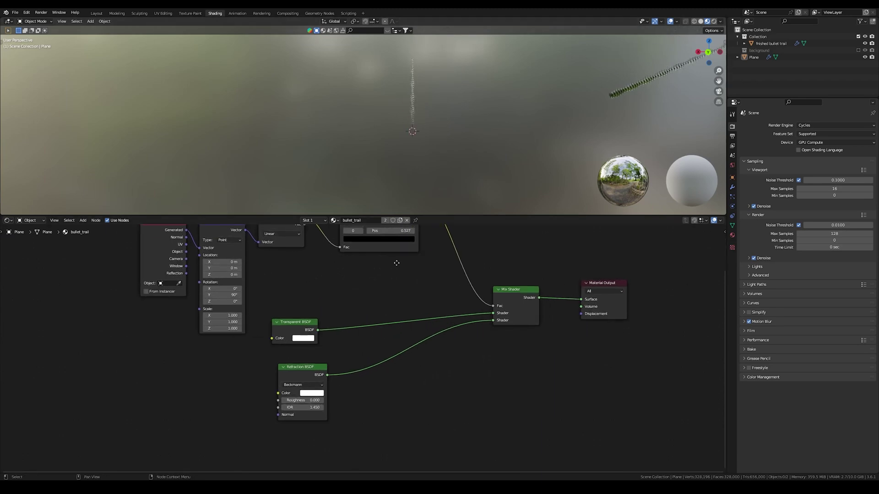
pyautogui.moveTo(396, 263); pyautogui.dragTo(405, 331, button='middle')
pyautogui.moveTo(365, 287); pyautogui.dragTo(289, 284)
pyautogui.keyDown('shift'); pyautogui.moveTo(398, 138); pyautogui.dragTo(395, 98, button='middle'); pyautogui.keyUp('shift')
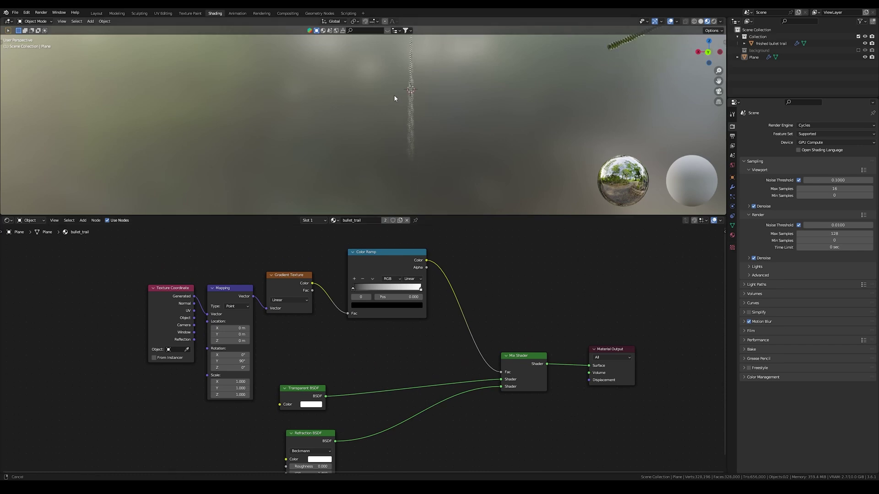
pyautogui.moveTo(353, 288); pyautogui.dragTo(354, 288)
# Save the current project file bullettrail_tutorial.blend.
pyautogui.moveTo(459, 381); pyautogui.dragTo(469, 314, button='middle')
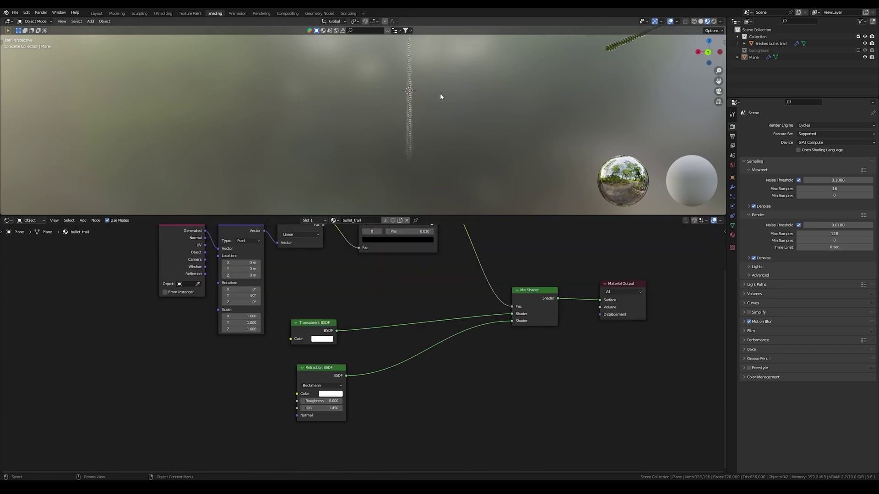
pyautogui.scroll(4, 424, 74)
pyautogui.keyDown('shift'); pyautogui.moveTo(488, 83); pyautogui.dragTo(445, 135, button='middle'); pyautogui.keyUp('shift')
pyautogui.hotkey('ctrl', 's')
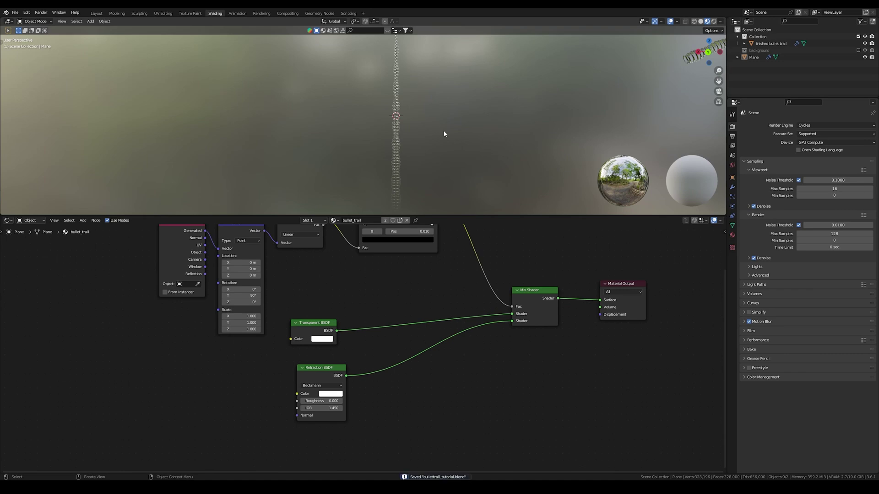
# Display the viewport in rendered shading and enable the background collection.
pyautogui.click(713, 22)
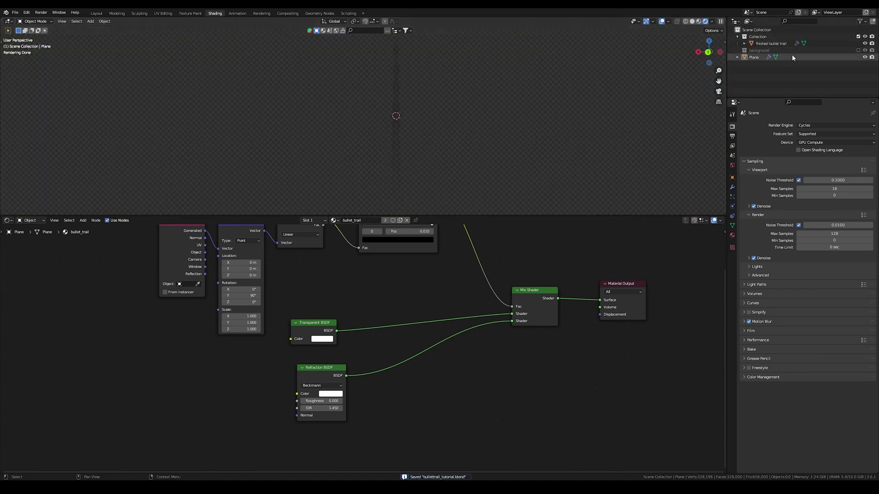
pyautogui.click(858, 50)
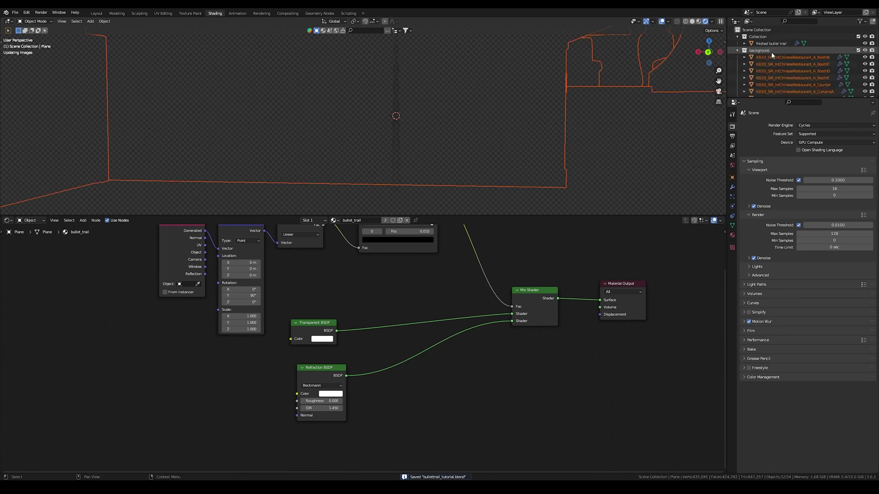
pyautogui.click(400, 86)
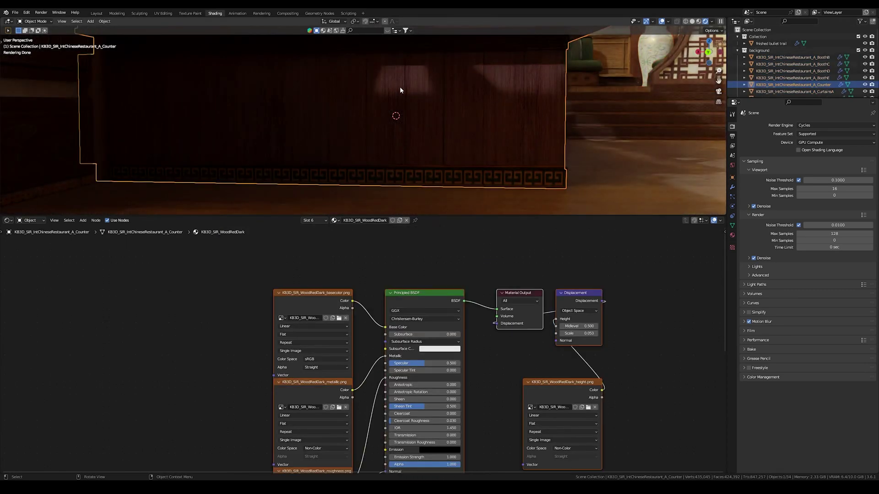
# Select the Plane bullet trail object and frame it in the viewport.
pyautogui.scroll(-10, 780, 70)
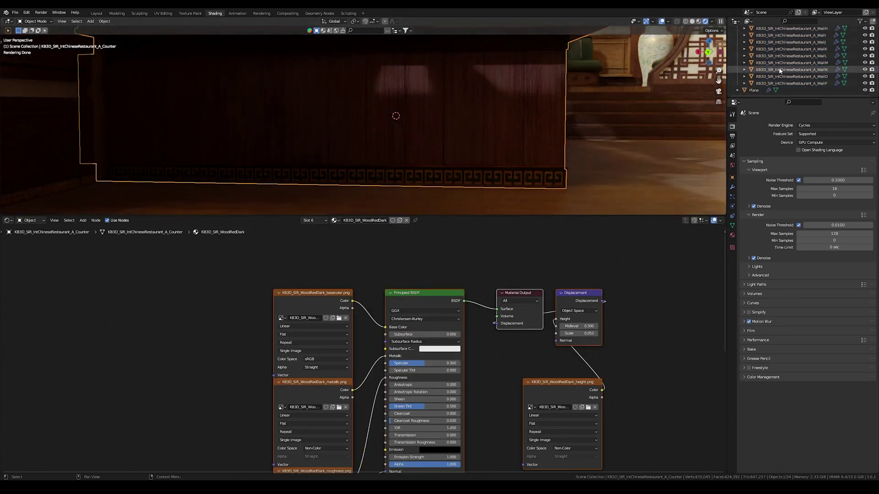
pyautogui.click(762, 89)
pyautogui.press('KP_Decimal')
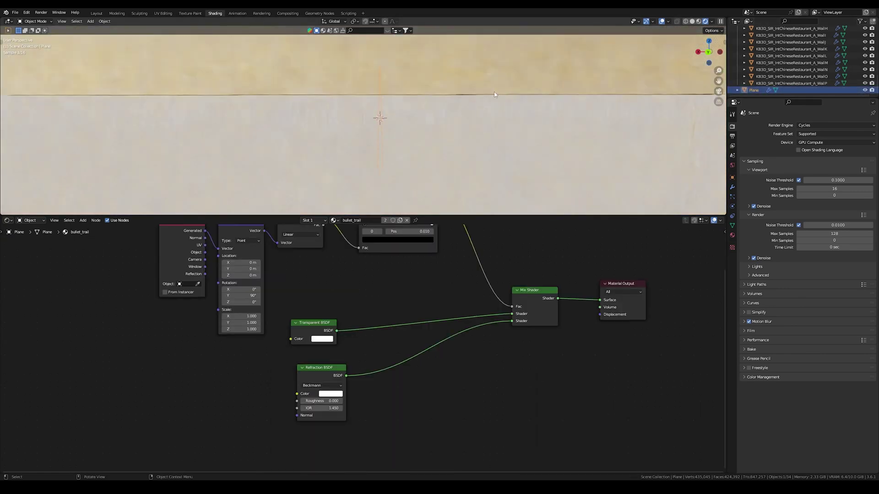
pyautogui.moveTo(476, 92); pyautogui.dragTo(448, 97, button='middle')
pyautogui.scroll(3, 432, 104)
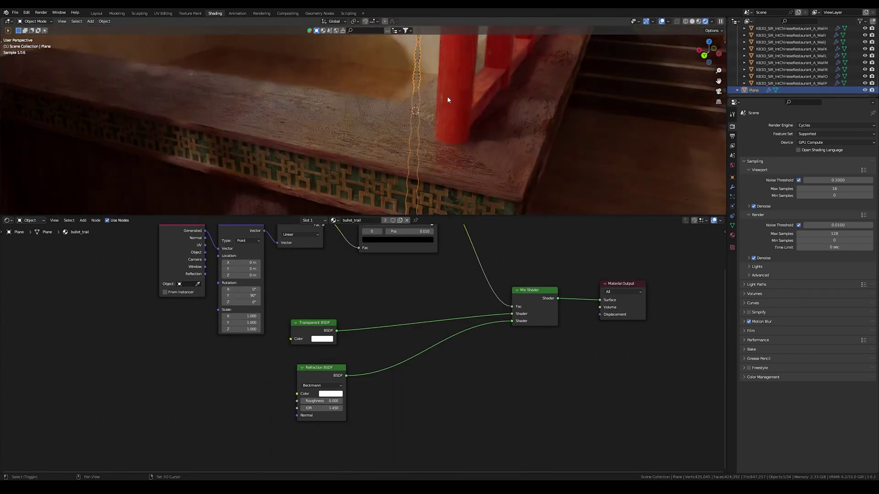
# Move and rotate the bullet trail so it runs diagonally through the open space in front of the restaurant stairs.
pyautogui.scroll(-3, 448, 99)
pyautogui.press('g')
pyautogui.click(602, 102)
pyautogui.keyDown('shift'); pyautogui.moveTo(601, 102); pyautogui.dragTo(511, 153, button='middle'); pyautogui.keyUp('shift')
pyautogui.press('r')
pyautogui.click(601, 134)
pyautogui.press('g')
pyautogui.click(686, 94)
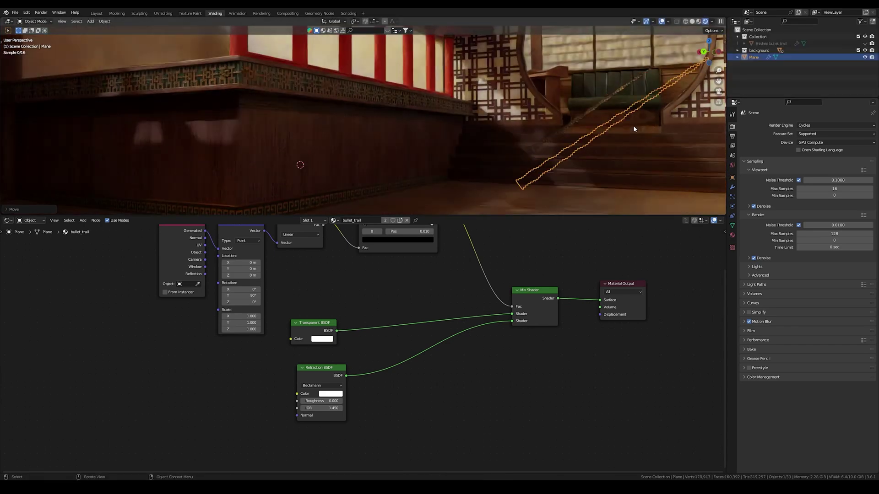
# Set the HSV value of the Color Ramp's white stop to 0.9.
pyautogui.moveTo(633, 125); pyautogui.dragTo(461, 88, button='middle')
pyautogui.scroll(-2, 420, 118)
pyautogui.scroll(3, 377, 113)
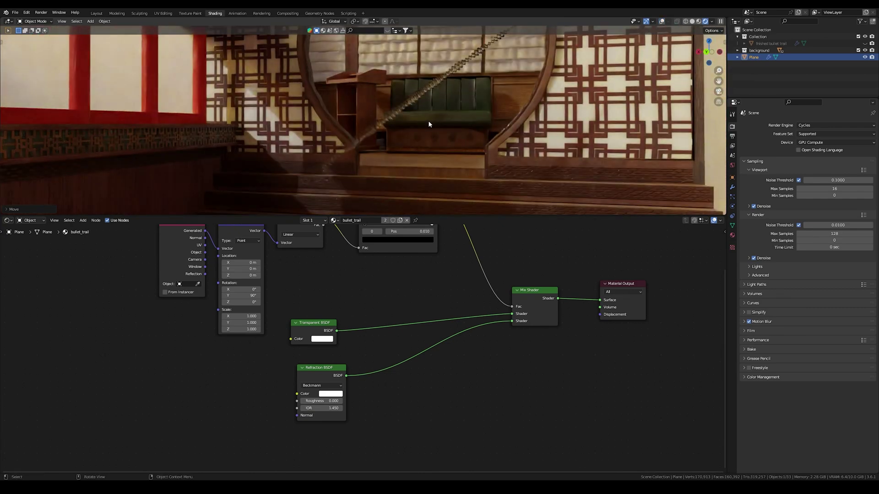
pyautogui.moveTo(428, 121); pyautogui.dragTo(311, 184, button='middle')
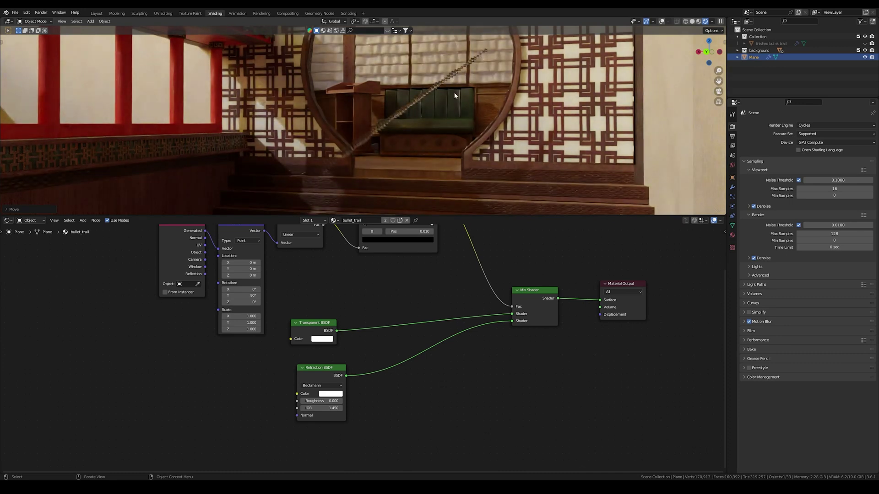
pyautogui.moveTo(405, 280); pyautogui.dragTo(394, 304, button='middle')
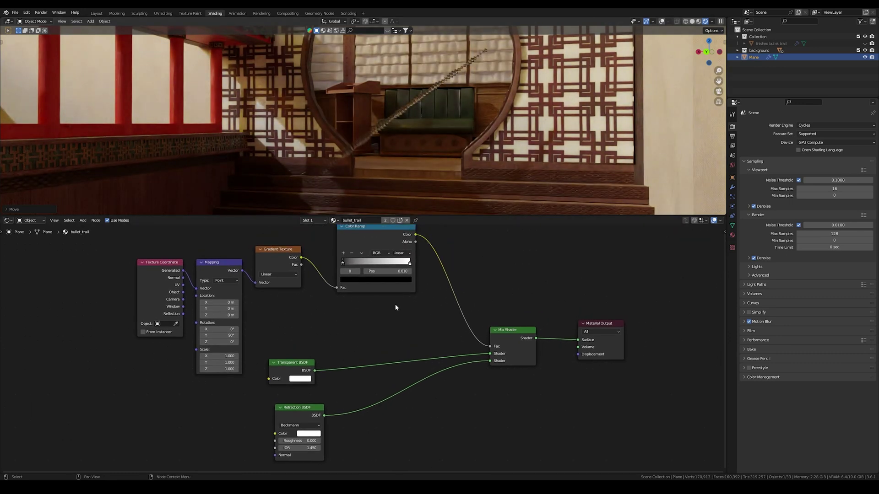
pyautogui.scroll(2, 493, 65)
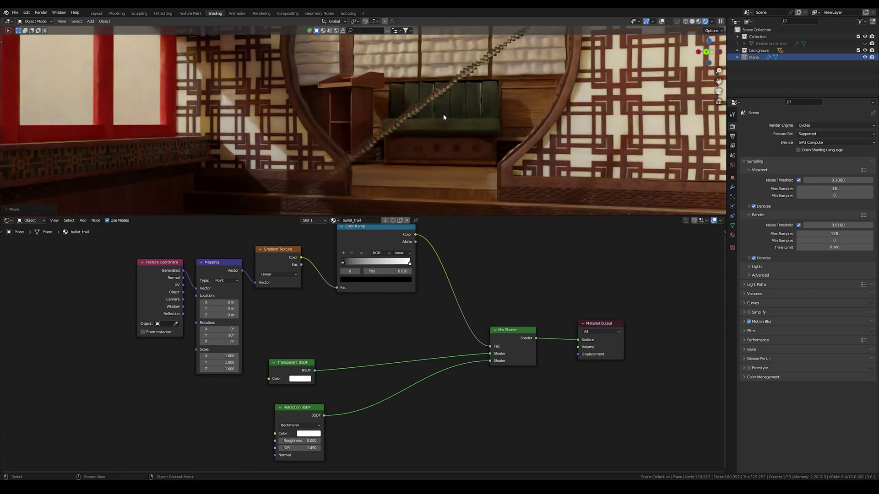
pyautogui.click(410, 264)
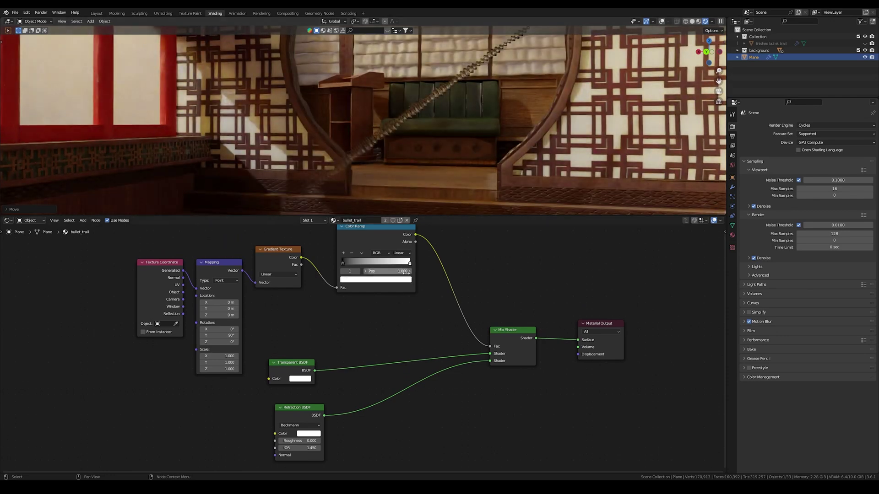
pyautogui.click(398, 280)
pyautogui.moveTo(397, 212); pyautogui.dragTo(397, 191)
pyautogui.click(382, 263)
pyautogui.write('0.')
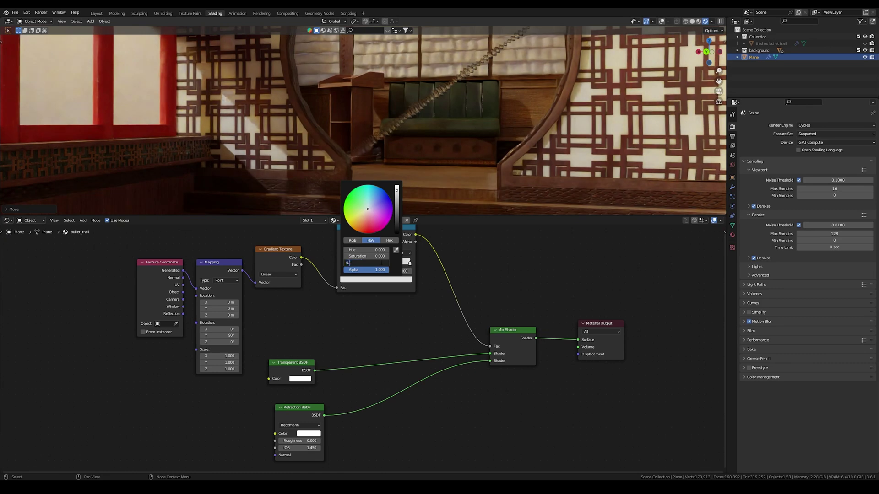
pyautogui.write('9')
pyautogui.press('Return')
# Set the Refraction BSDF's IOR to 1.100.
pyautogui.moveTo(438, 101); pyautogui.dragTo(446, 109, button='middle')
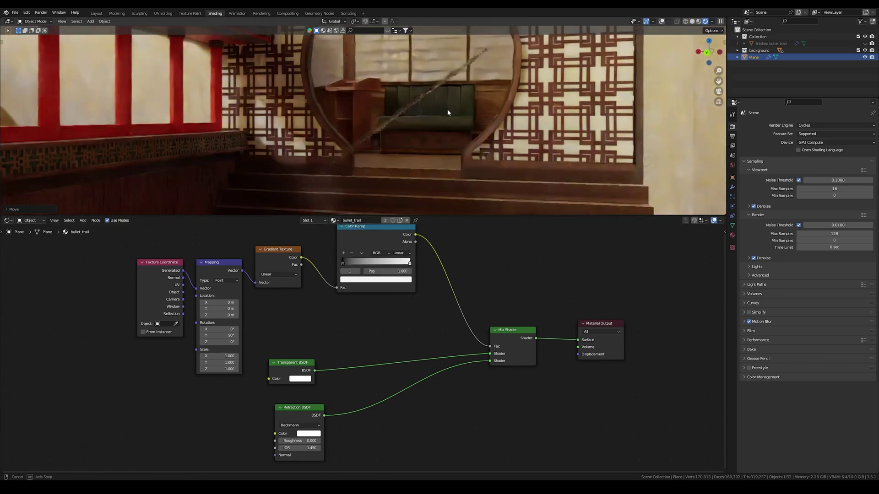
pyautogui.scroll(-1, 448, 109)
pyautogui.moveTo(301, 468); pyautogui.dragTo(304, 418, button='middle')
pyautogui.scroll(3, 305, 418)
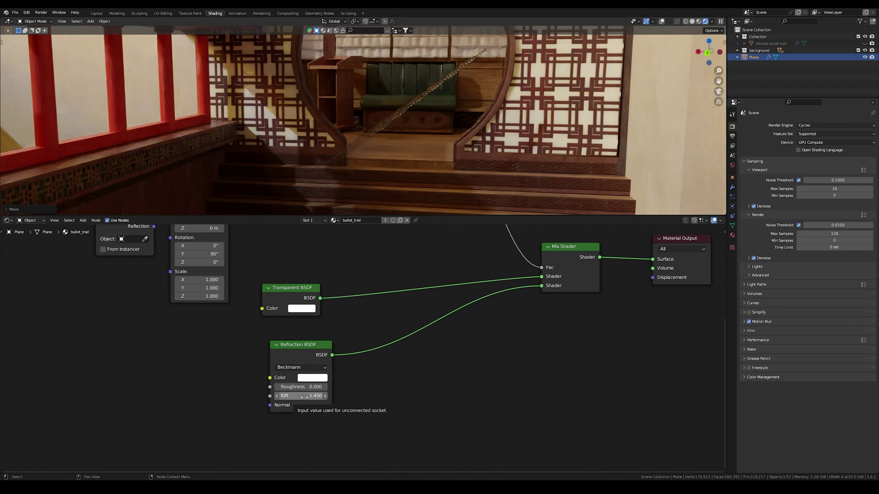
pyautogui.click(304, 397)
pyautogui.write('100')
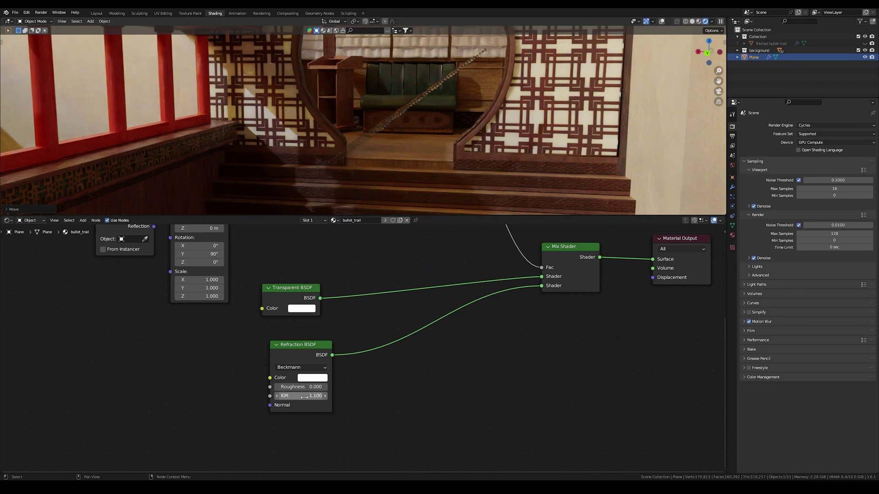
# Try the Refraction BSDF's IOR at 1.4, 1.0 and 1.01 to compare the distortion.
pyautogui.scroll(2, 430, 102)
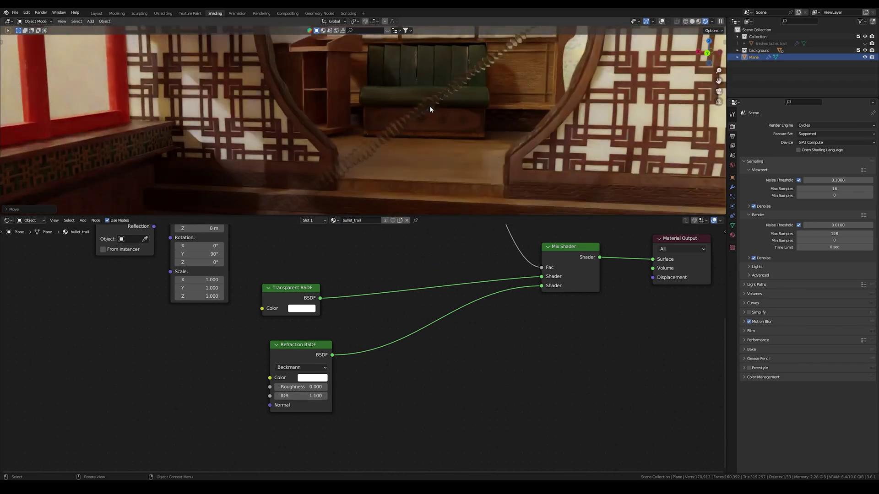
pyautogui.moveTo(430, 106)
pyautogui.mouseDown(button='middle')
pyautogui.moveTo(438, 99)
pyautogui.moveTo(438, 106)
pyautogui.mouseUp(button='middle')
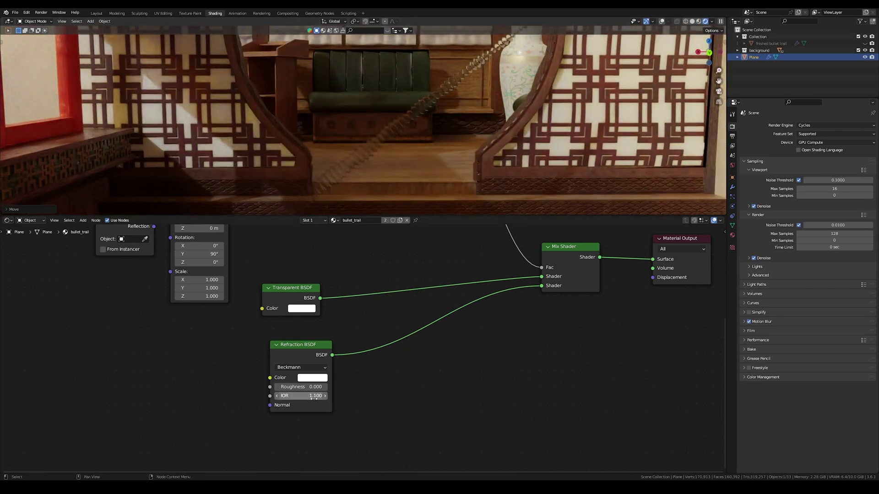
pyautogui.write('.4')
pyautogui.press('Return')
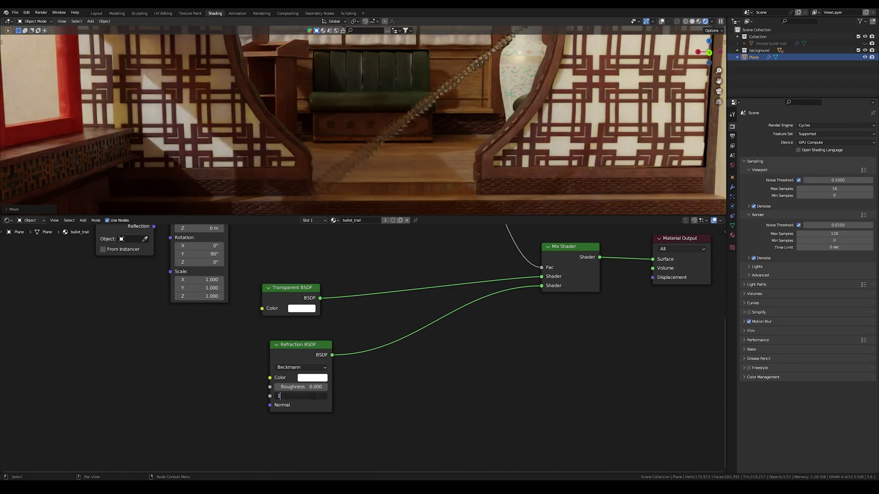
pyautogui.press('Return')
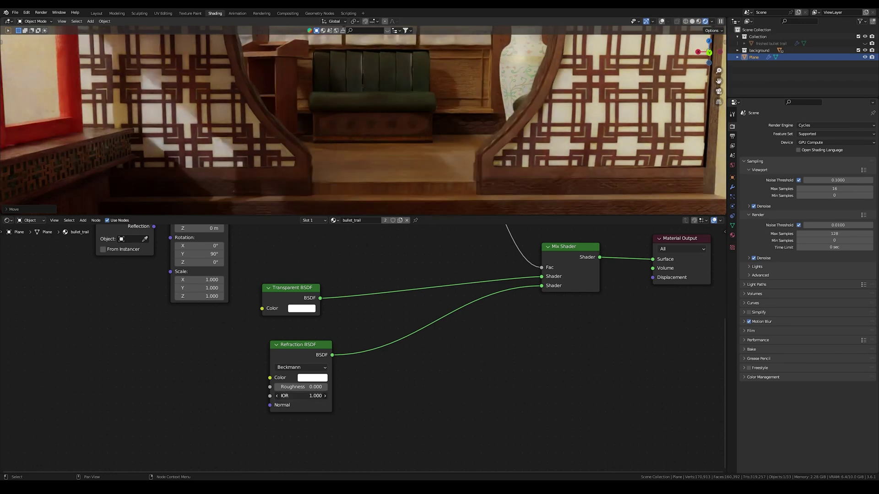
pyautogui.write('.01')
pyautogui.press('Return')
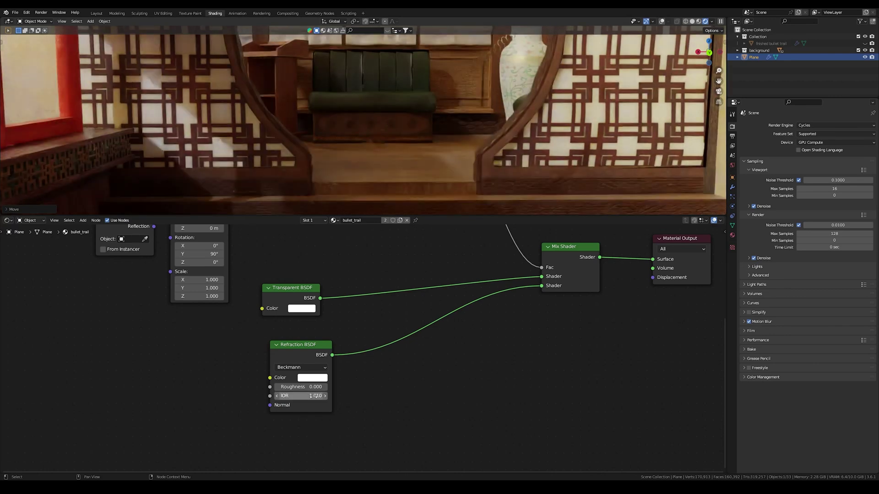
# Set the Transparent max bounces in the render's light paths to 18.
pyautogui.moveTo(485, 160); pyautogui.dragTo(400, 292, button='middle')
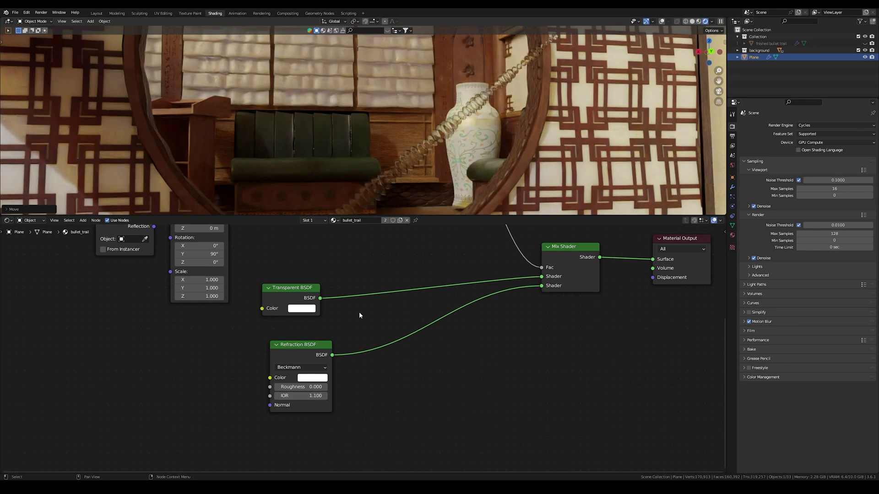
pyautogui.scroll(-4, 440, 153)
pyautogui.moveTo(416, 124); pyautogui.dragTo(432, 136, button='middle')
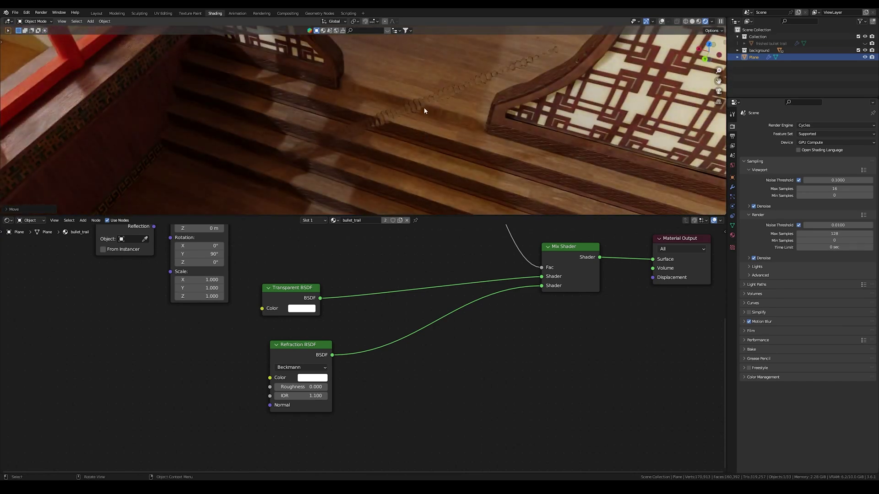
pyautogui.scroll(2, 424, 109)
pyautogui.moveTo(446, 103); pyautogui.dragTo(390, 102, button='middle')
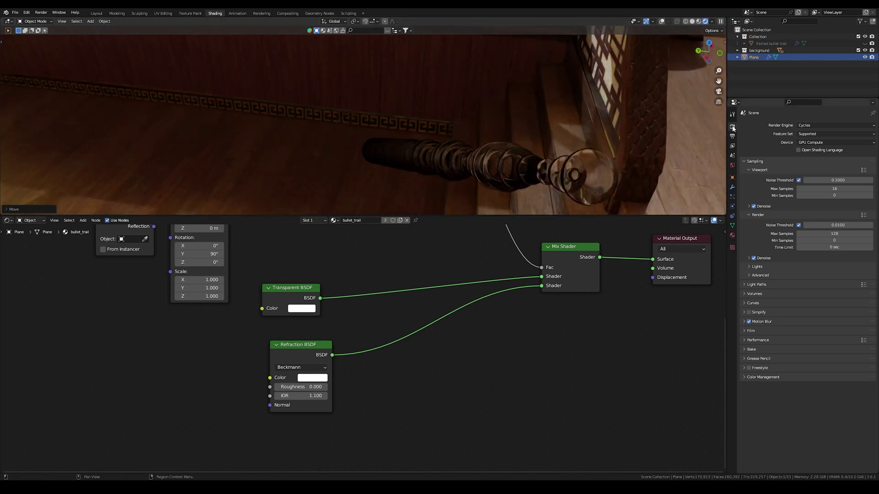
pyautogui.click(745, 285)
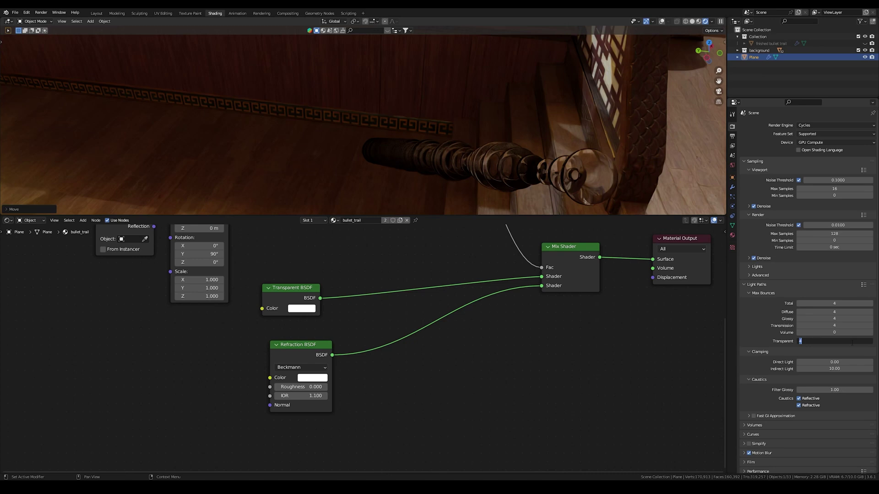
pyautogui.press('Return')
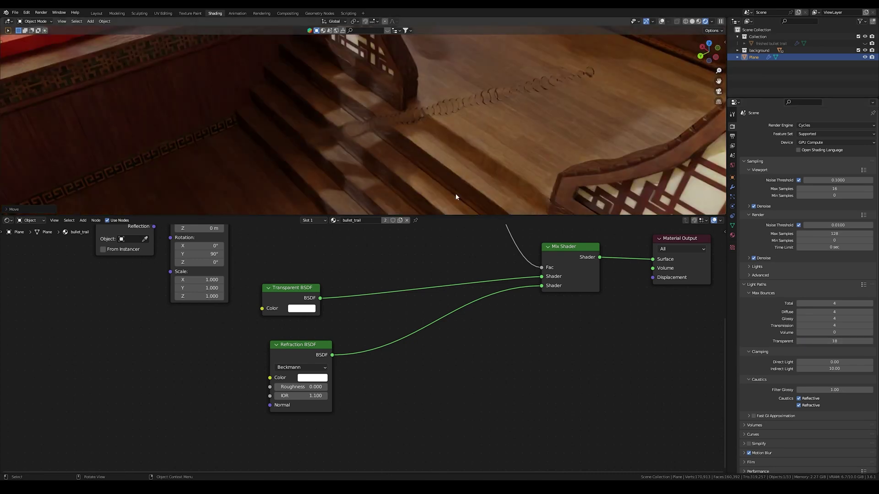
pyautogui.click(838, 342)
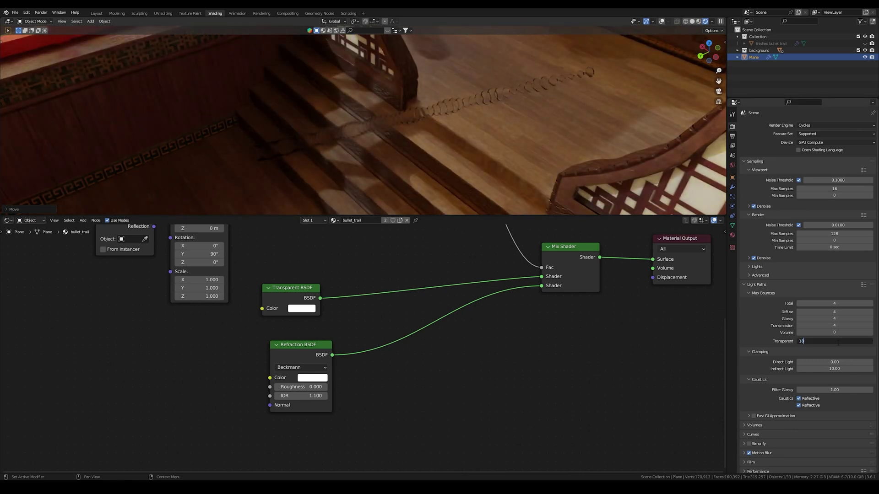
pyautogui.press('Return')
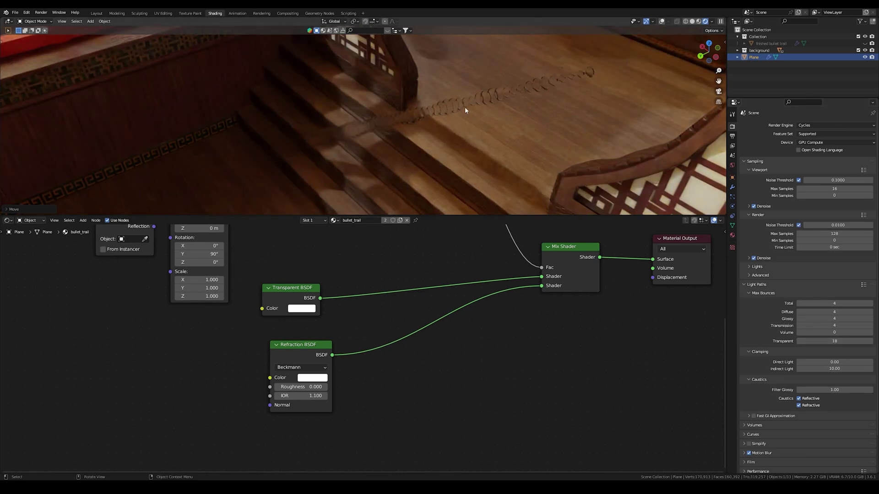
# Set both the Transmission and the Total max bounces to 18.
pyautogui.moveTo(465, 106); pyautogui.dragTo(429, 145, button='middle')
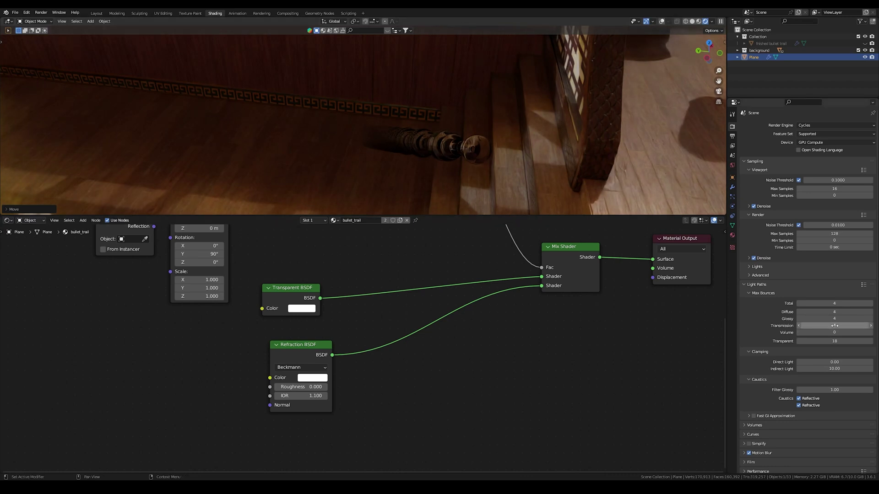
pyautogui.click(819, 326)
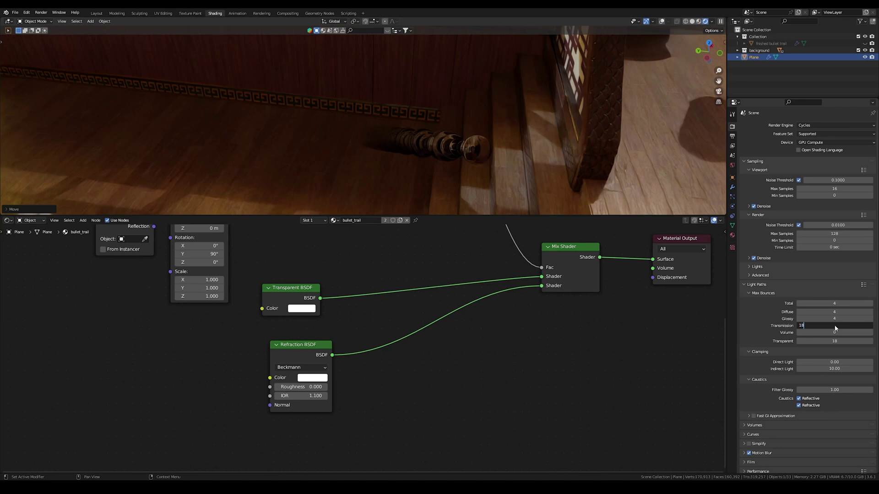
pyautogui.write('18')
pyautogui.press('Return')
pyautogui.click(834, 303)
pyautogui.write('1')
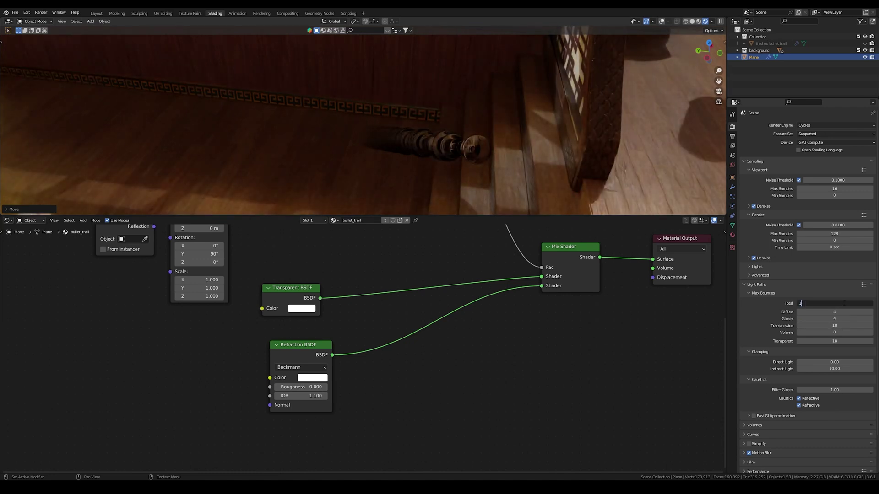
pyautogui.write('8')
pyautogui.press('Return')
# Inspect the rendered bullet trail against the restaurant background from several angles and distances.
pyautogui.moveTo(462, 144); pyautogui.dragTo(457, 143, button='middle')
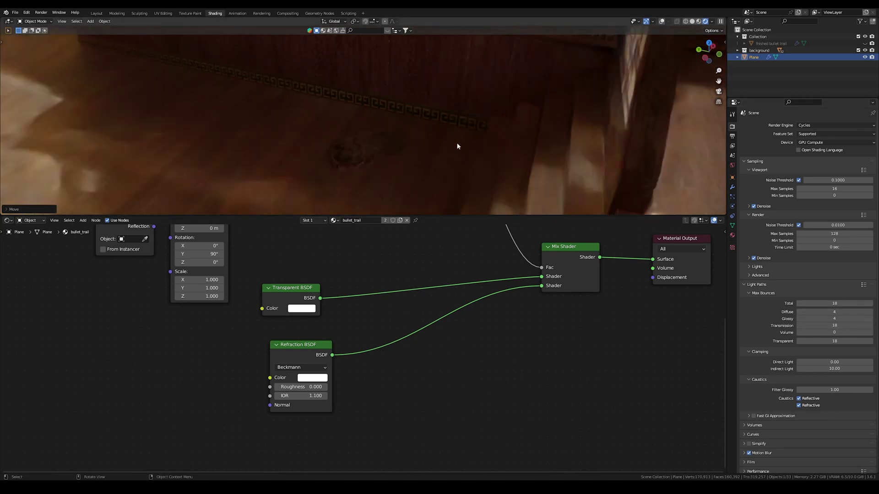
pyautogui.moveTo(395, 149); pyautogui.dragTo(399, 106, button='middle')
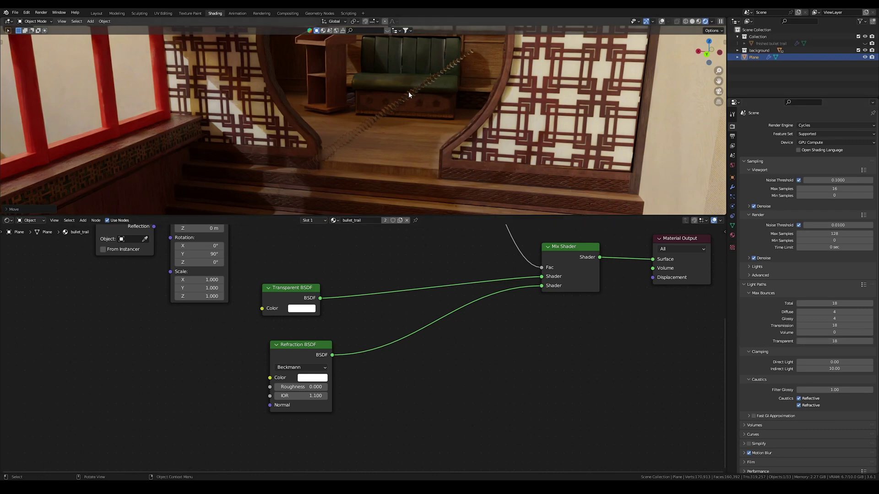
pyautogui.moveTo(408, 95); pyautogui.dragTo(399, 114, button='middle')
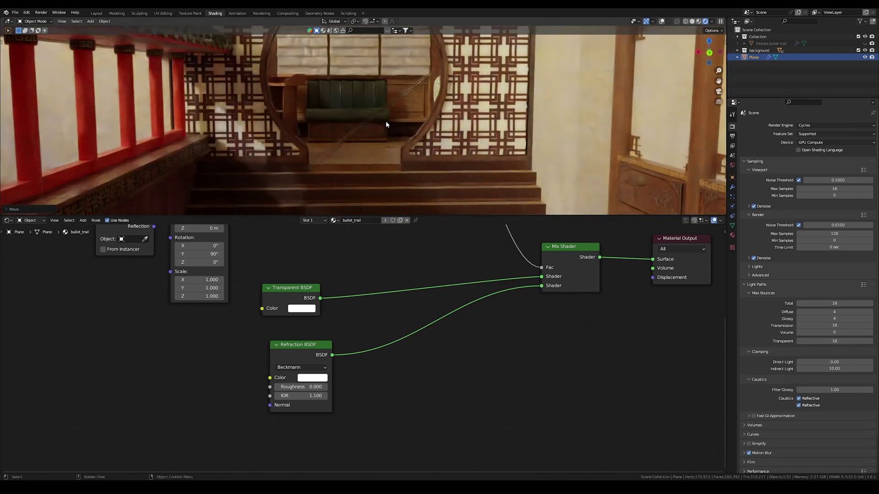
pyautogui.scroll(3, 385, 121)
pyautogui.scroll(-3, 404, 113)
pyautogui.scroll(3, 373, 119)
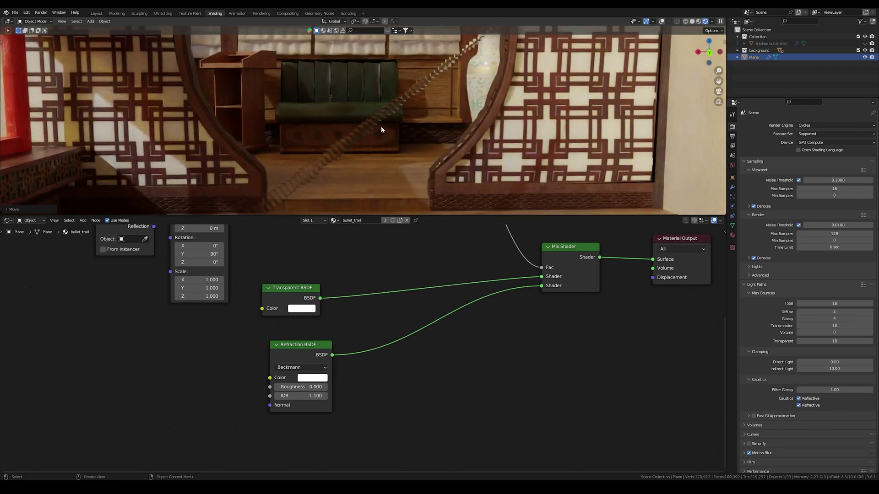
pyautogui.scroll(-2, 390, 132)
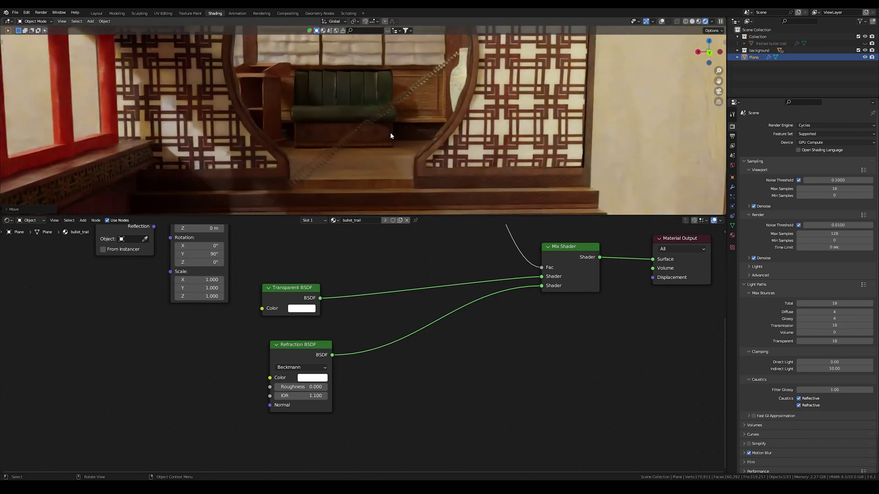